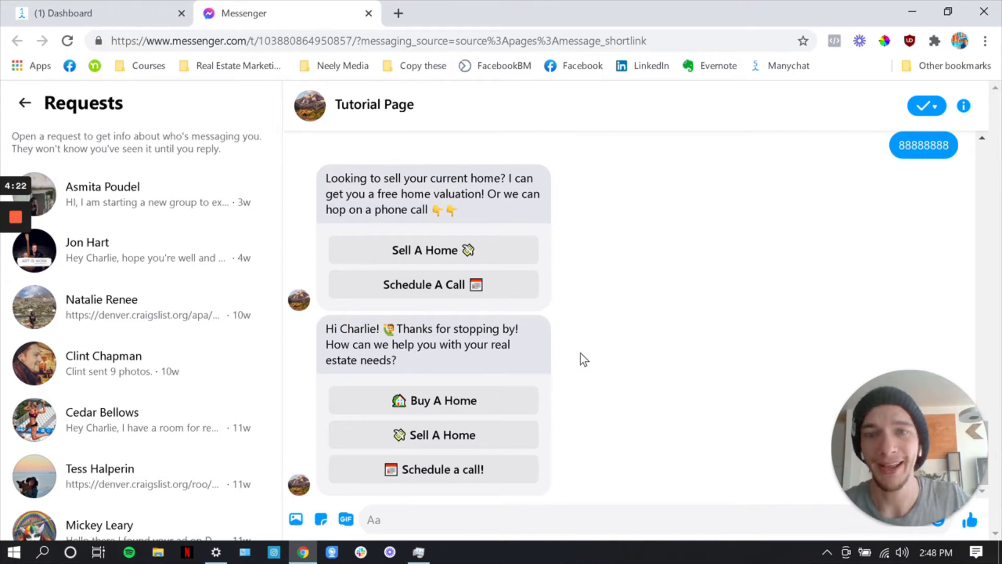
# Start the Buy A Home conversation with the Tutorial Page bot, answering Yes to first-time buyer, 2 bedrooms and 2 bathrooms
pyautogui.moveTo(521, 364); pyautogui.dragTo(509, 329)
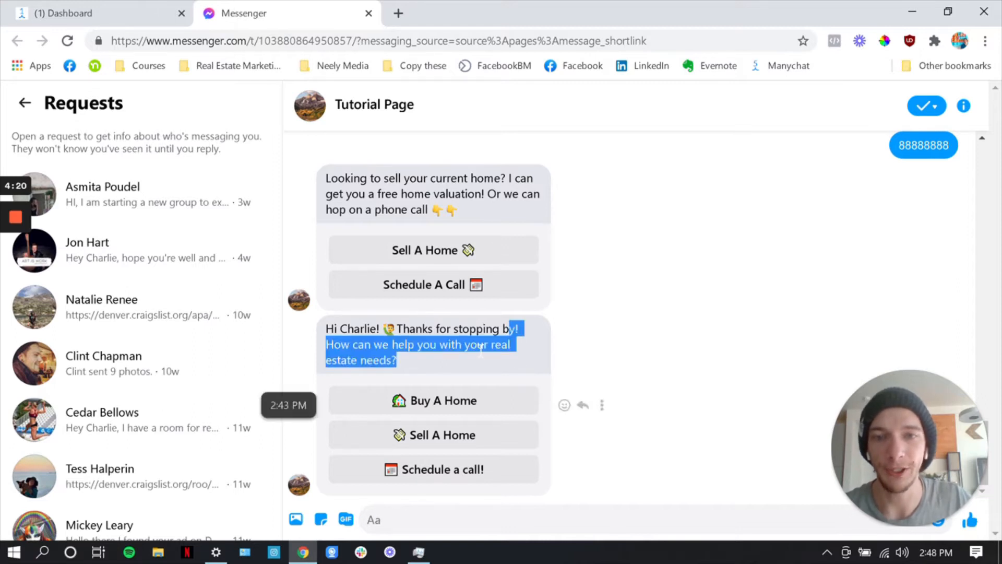
pyautogui.click(432, 346)
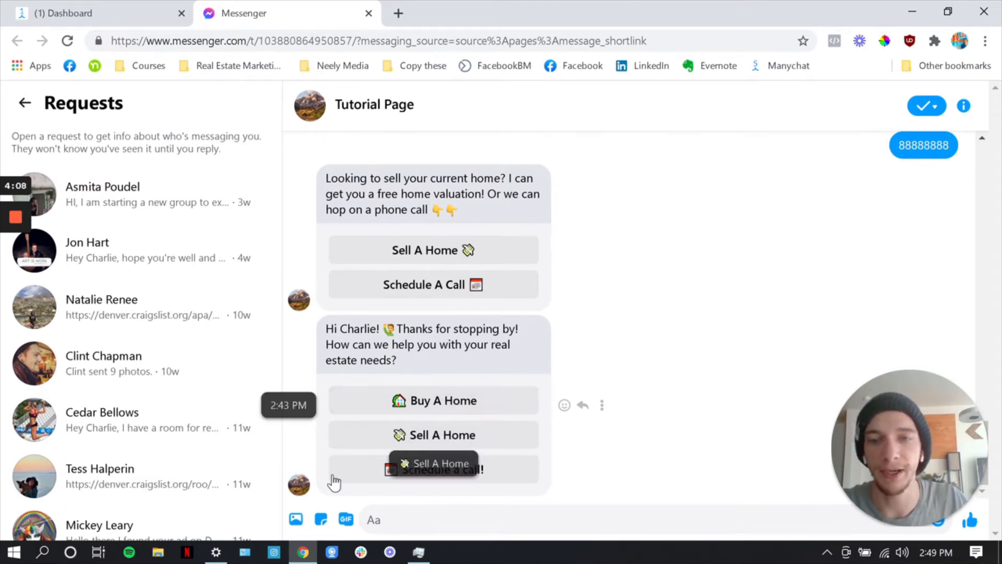
pyautogui.click(435, 405)
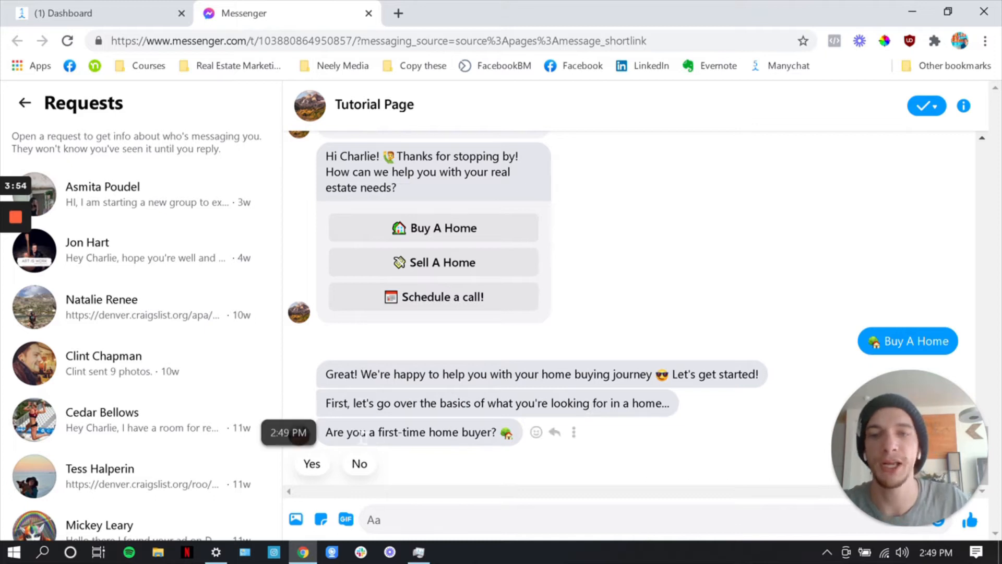
pyautogui.click(309, 465)
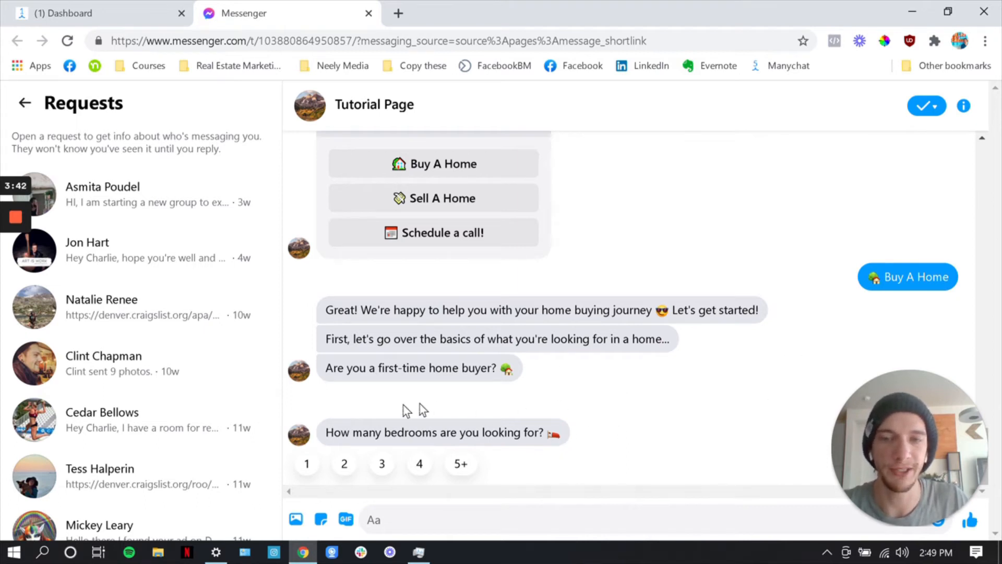
pyautogui.click(344, 465)
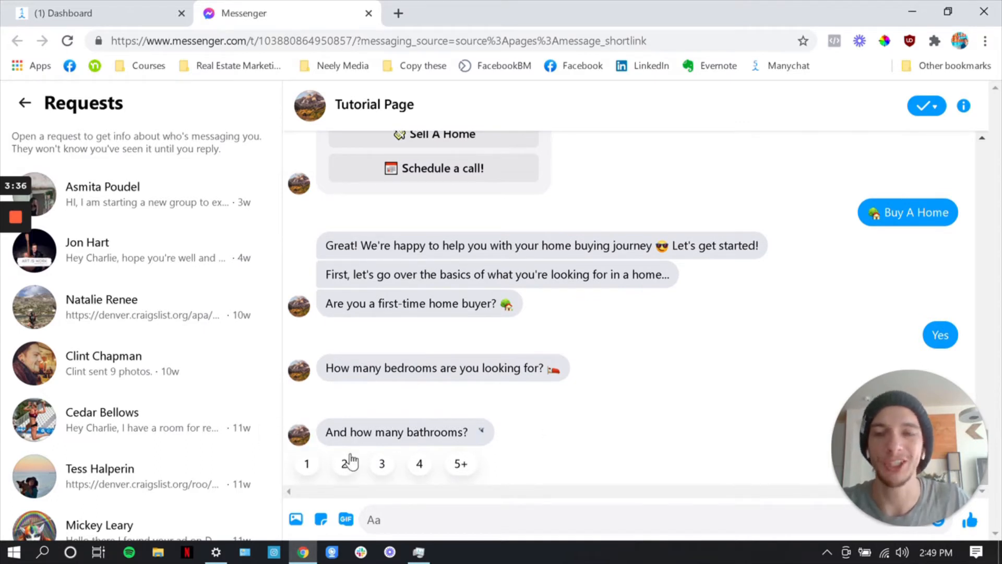
pyautogui.click(346, 468)
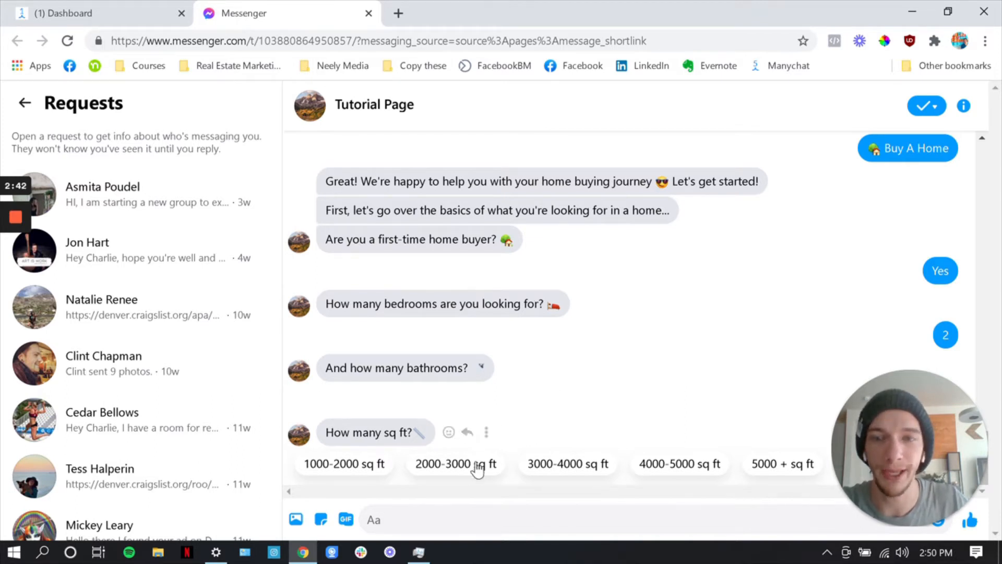
# Answer the remaining buyer questions with 2000-3000 sq ft, city Other, budget $200k-$300k and Yes for lender pre-approval
pyautogui.click(444, 478)
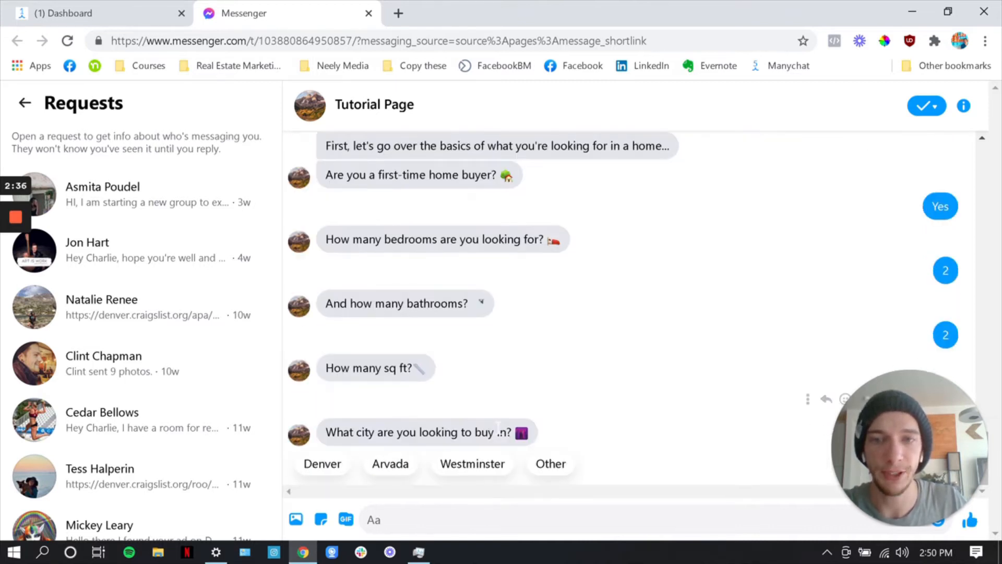
pyautogui.moveTo(498, 432); pyautogui.dragTo(496, 423)
pyautogui.click(490, 432)
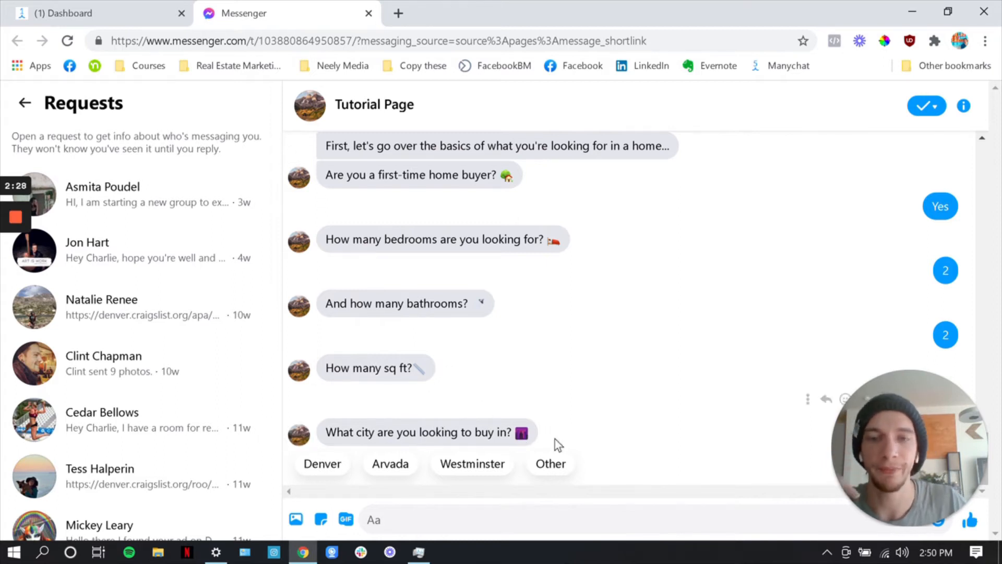
pyautogui.click(543, 464)
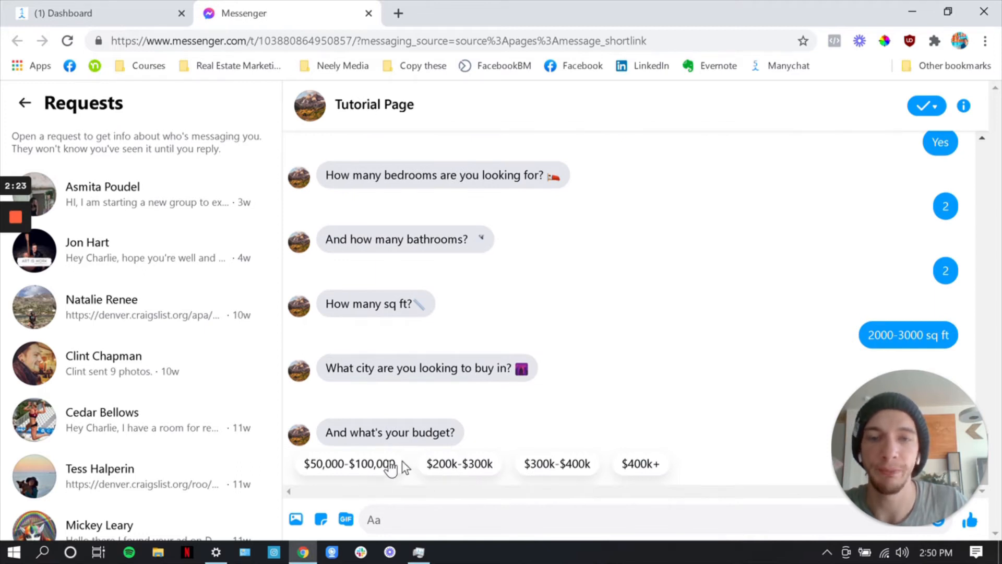
pyautogui.click(433, 466)
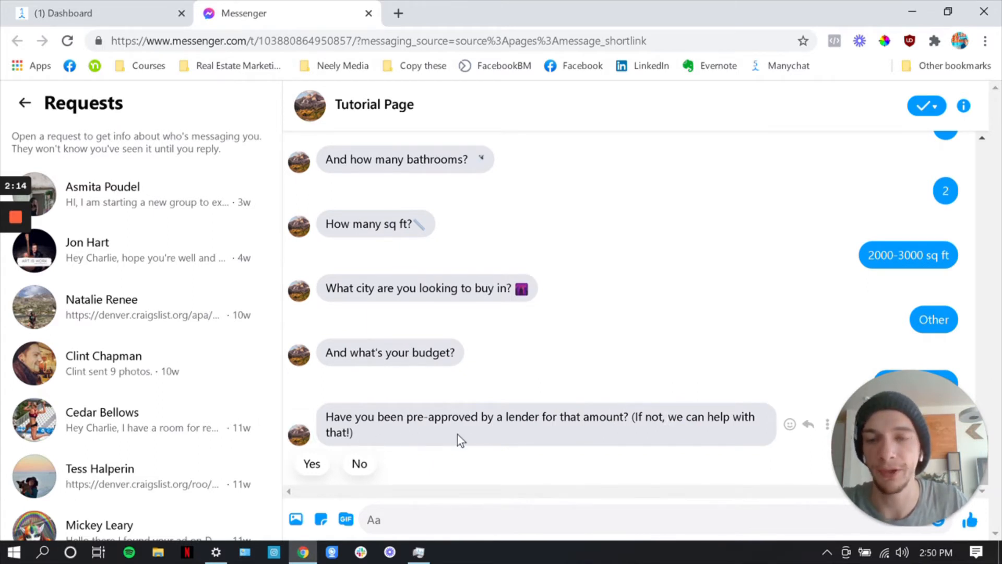
pyautogui.click(314, 464)
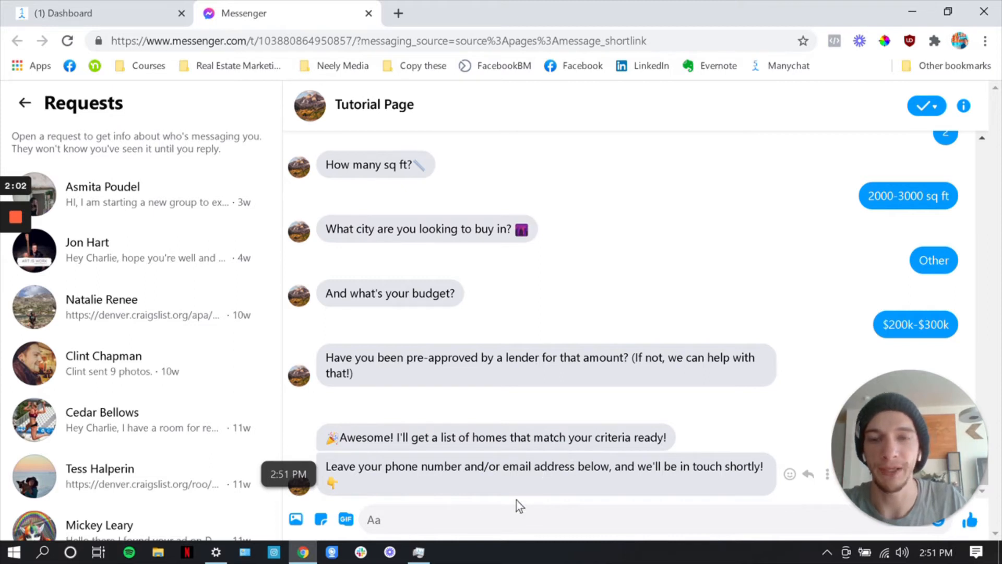
# Reply to the bot's contact request with a sample phone number and email address
pyautogui.click(506, 509)
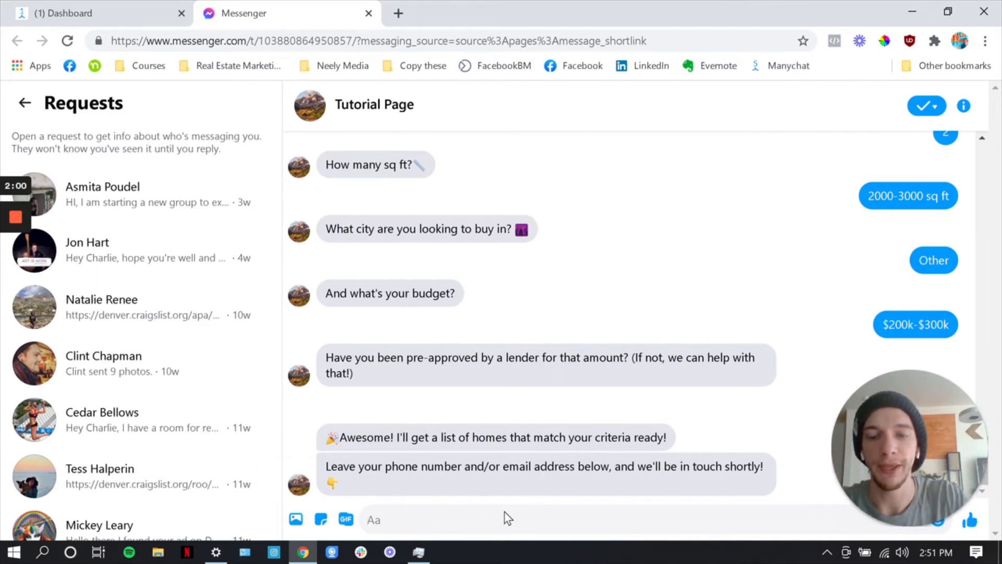
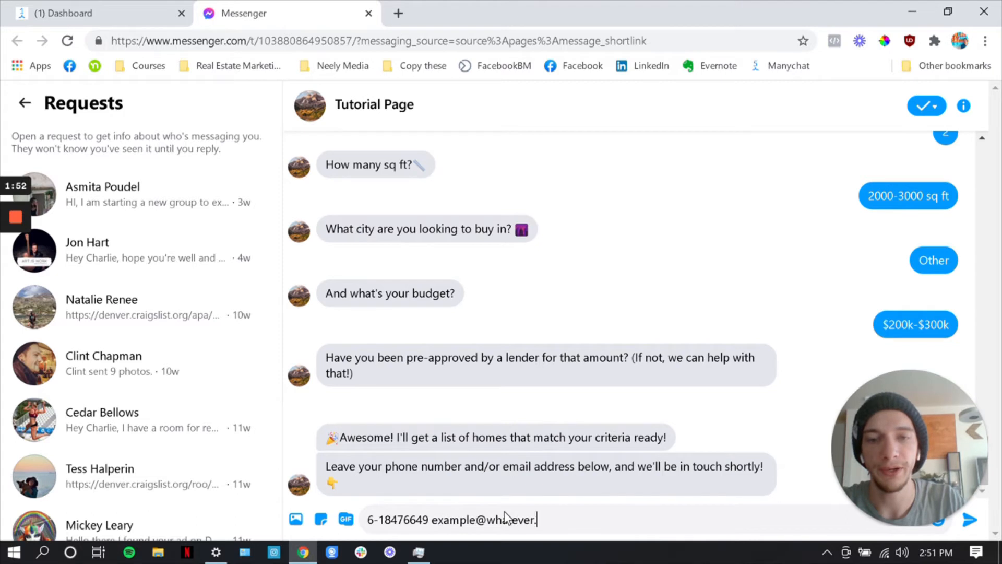
pyautogui.press('Return')
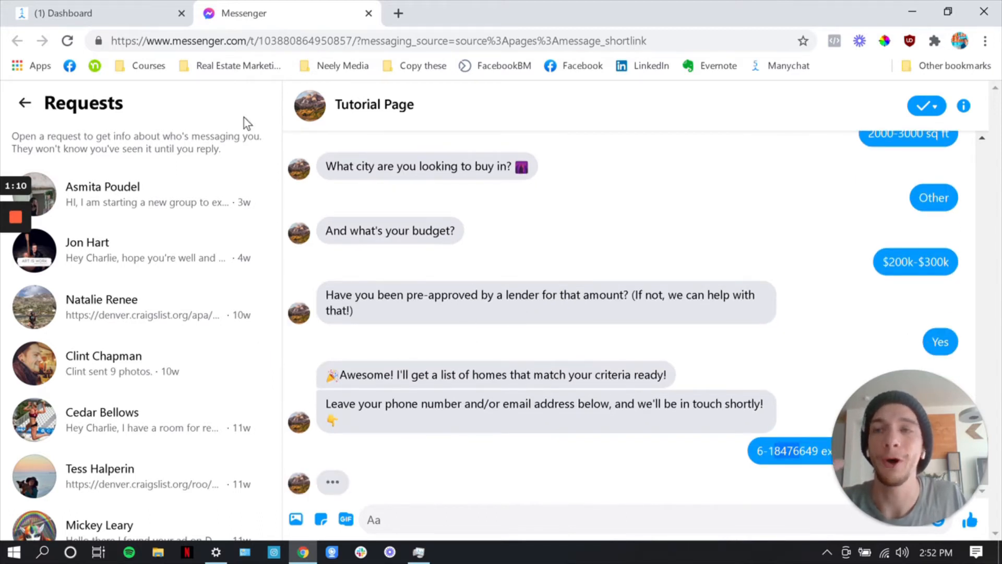
# Switch to the ManyChat dashboard and open the Tutorial Account's settings
pyautogui.moveTo(19, 218)
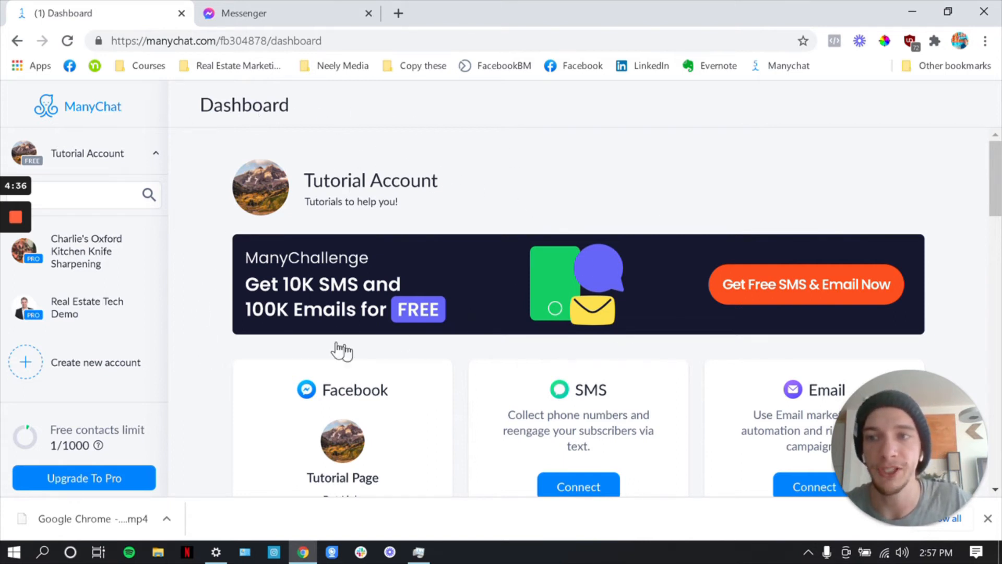
pyautogui.scroll(-5, 213, 368)
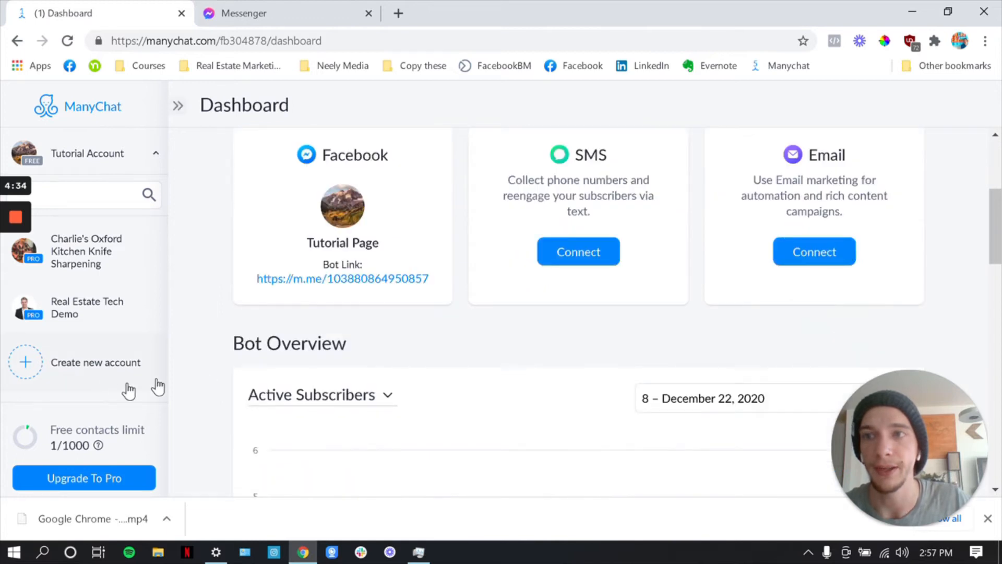
pyautogui.scroll(5, 206, 179)
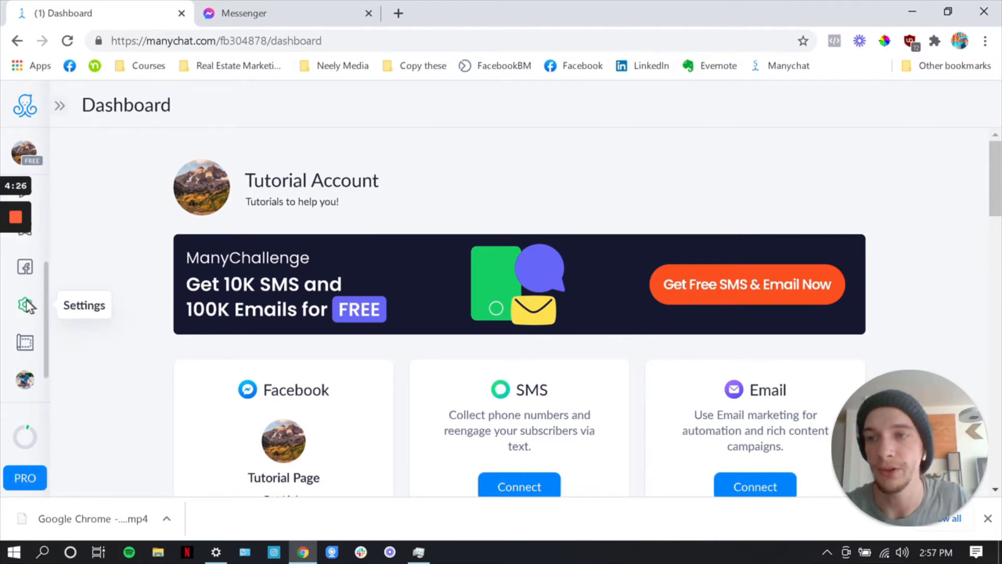
pyautogui.moveTo(34, 308)
pyautogui.click(40, 263)
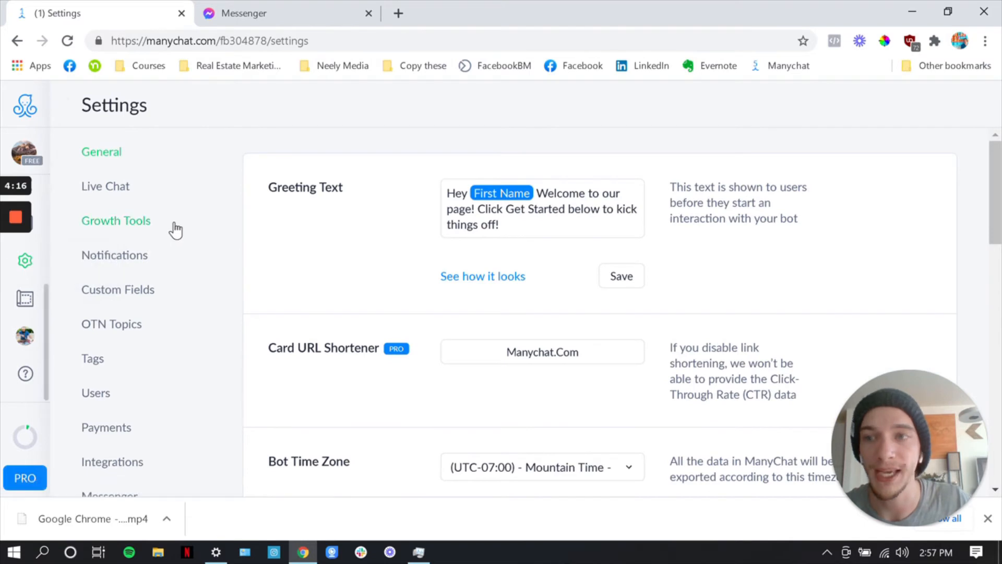
# Clear the existing Greeting Text and begin a new one with "Hey" followed by the First Name variable
pyautogui.moveTo(270, 189); pyautogui.dragTo(345, 191)
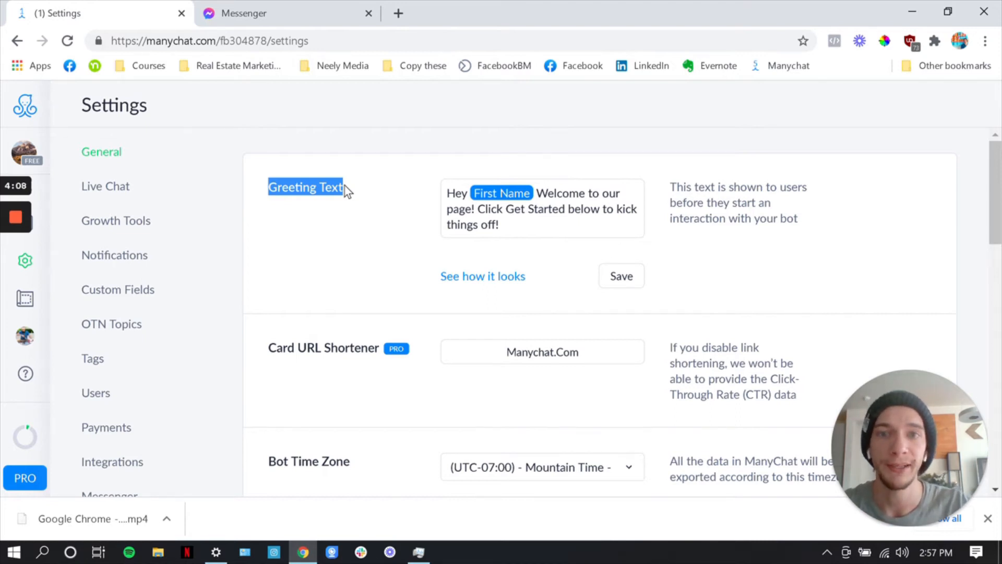
pyautogui.click(502, 224)
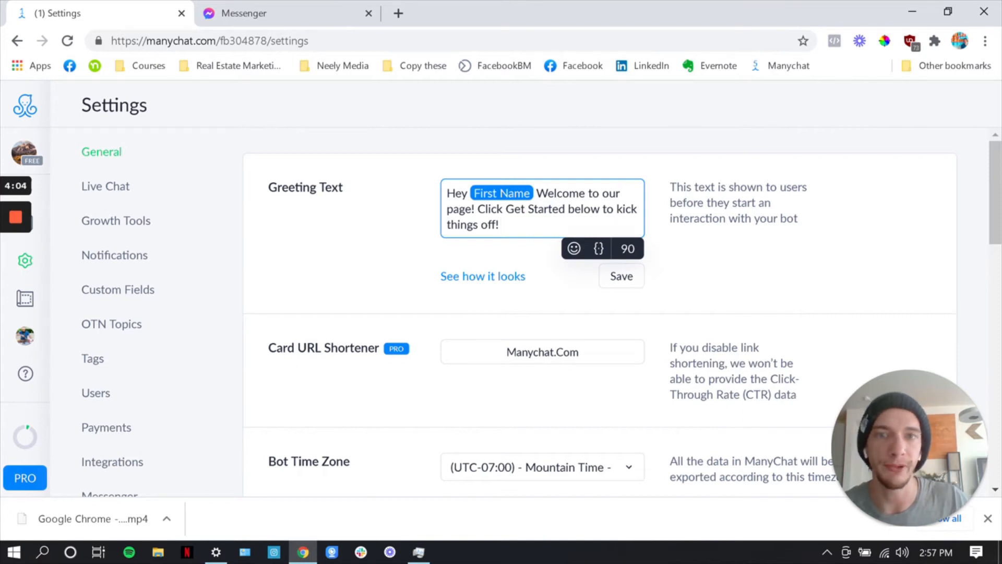
pyautogui.moveTo(502, 224); pyautogui.dragTo(434, 192)
pyautogui.press('BackSpace')
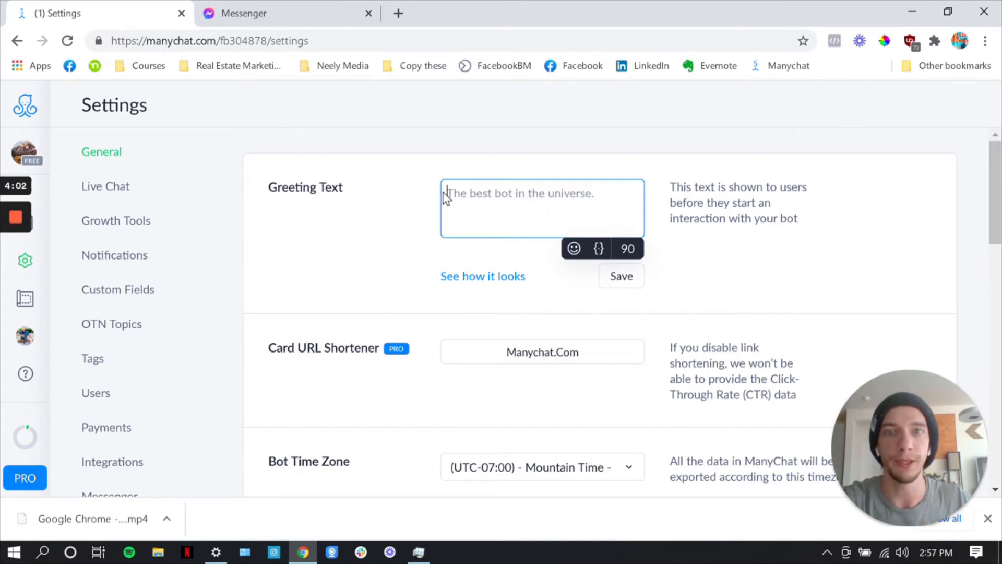
pyautogui.click(464, 193)
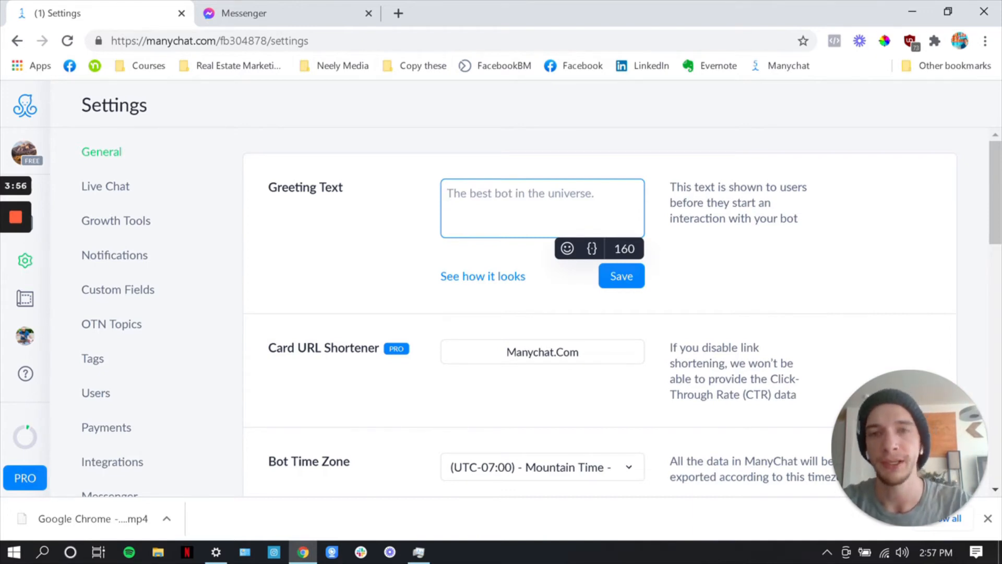
pyautogui.write('Hey')
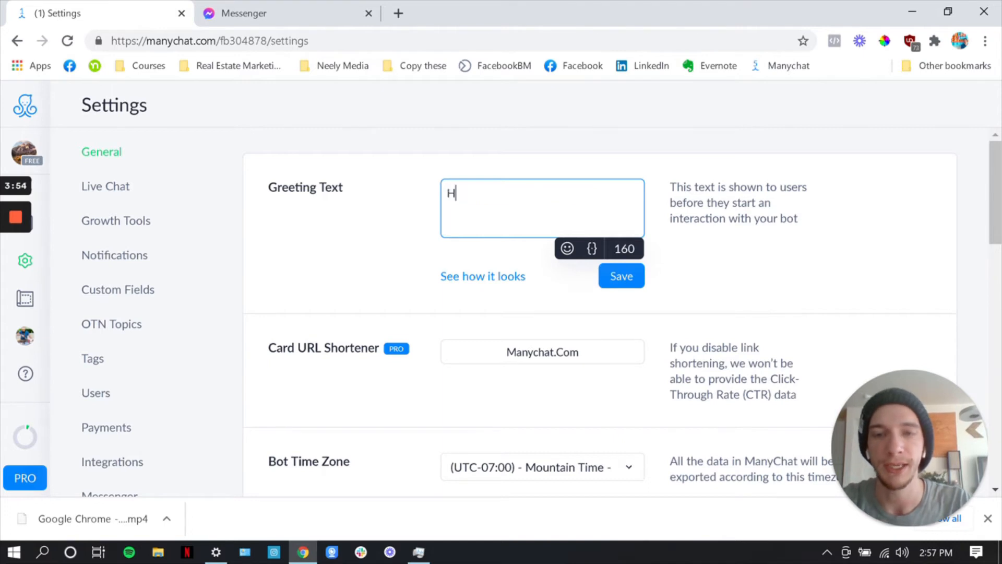
pyautogui.click(591, 251)
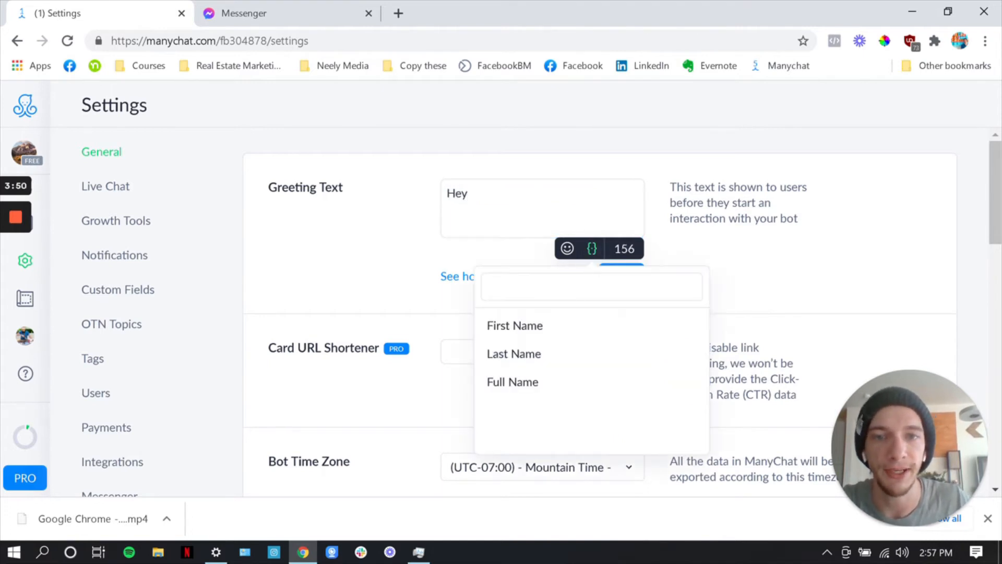
pyautogui.click(519, 335)
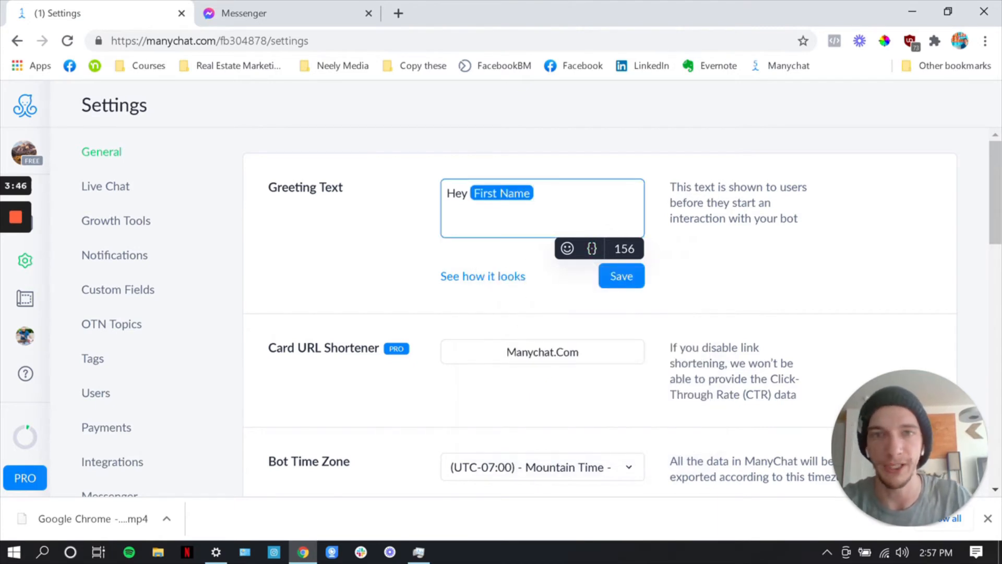
# Complete the Greeting Text with "! Thanks for stopping by, click Get Started below, and we'll help with any real estate needs you have."
pyautogui.write('! Thanks for')
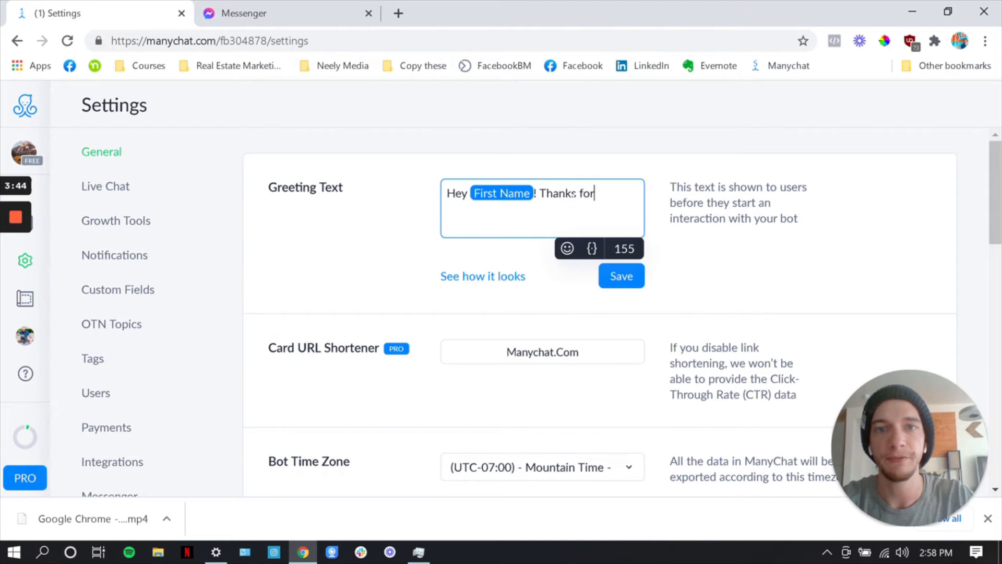
pyautogui.write(' stopping by, how')
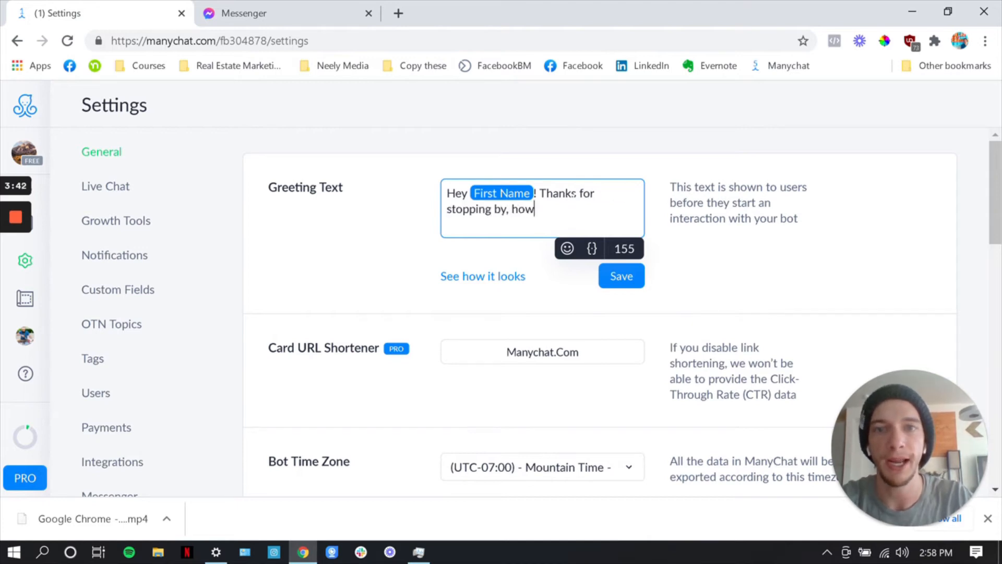
pyautogui.write(' can we')
pyautogui.press('BackSpace')
pyautogui.press('BackSpace')
pyautogui.press('BackSpace')
pyautogui.press('BackSpace')
pyautogui.press('BackSpace')
pyautogui.press('BackSpace')
pyautogui.press('BackSpace')
pyautogui.press('BackSpace')
pyautogui.press('BackSpace')
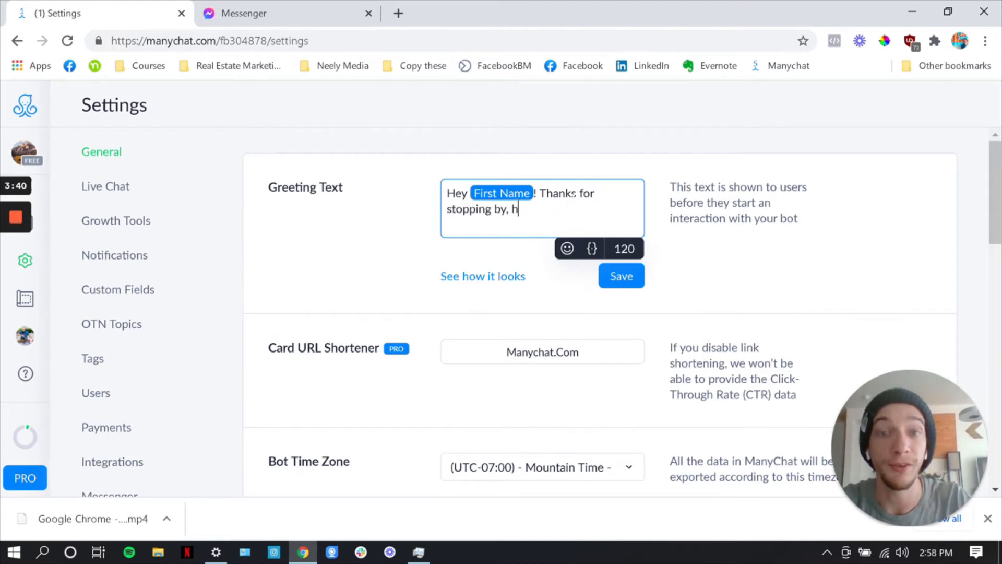
pyautogui.press('BackSpace')
pyautogui.write('cl')
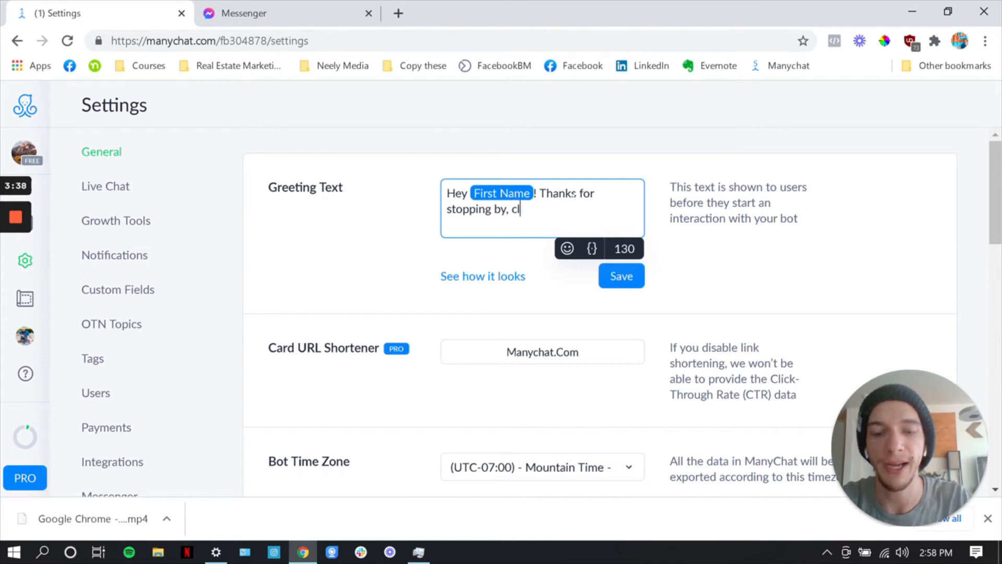
pyautogui.write('ick Get Started')
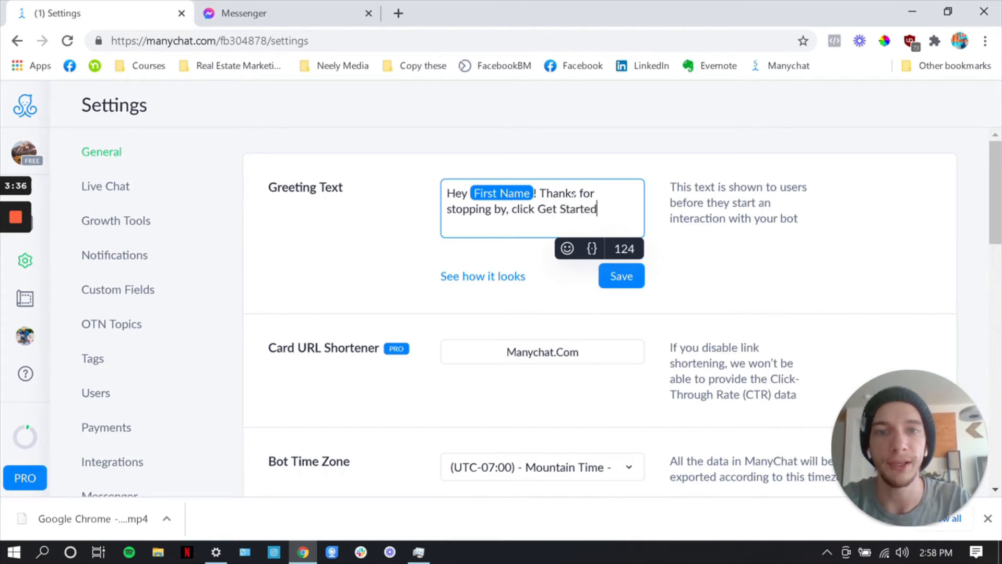
pyautogui.write(" below, and we'l")
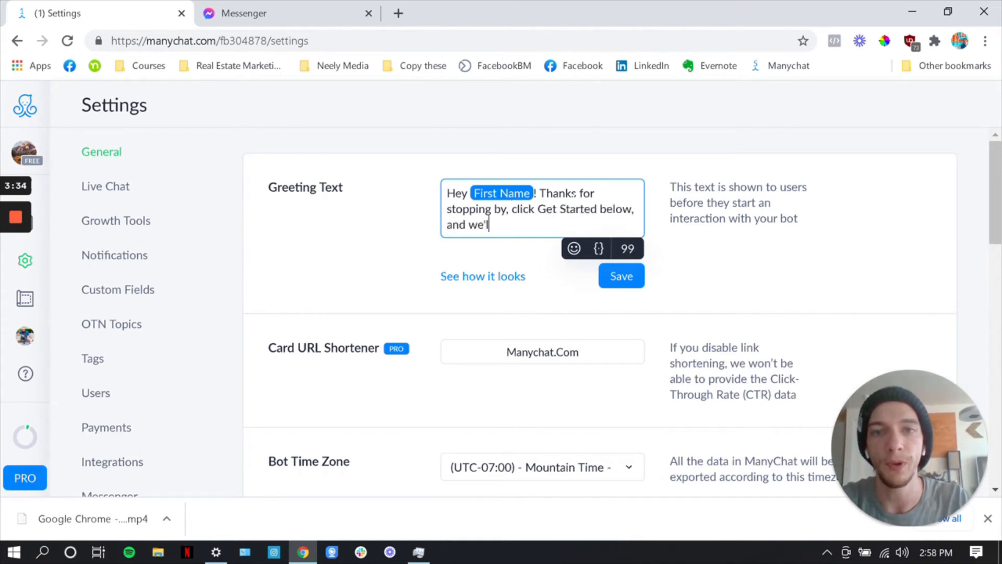
pyautogui.write('l help with any')
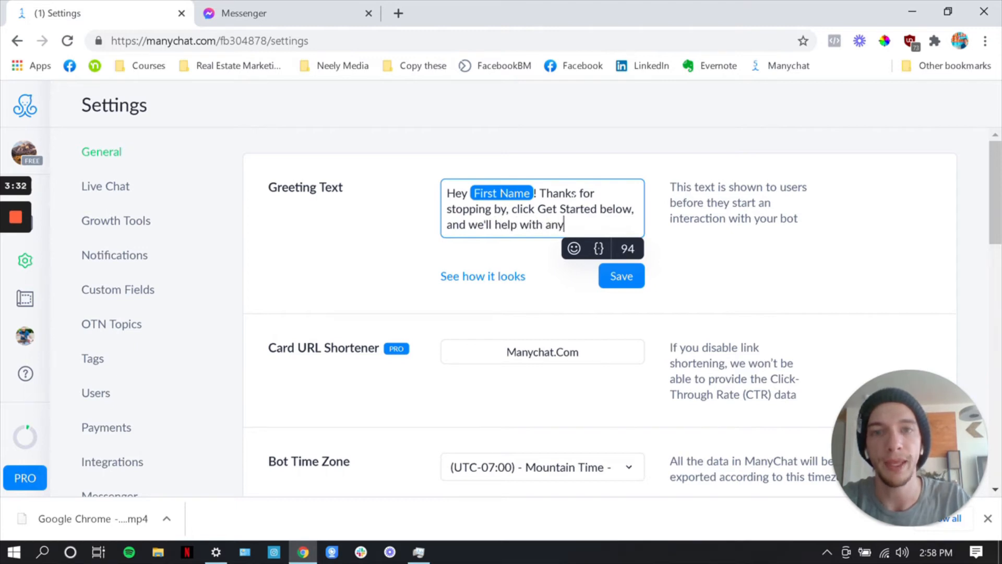
pyautogui.write(' real estate nee')
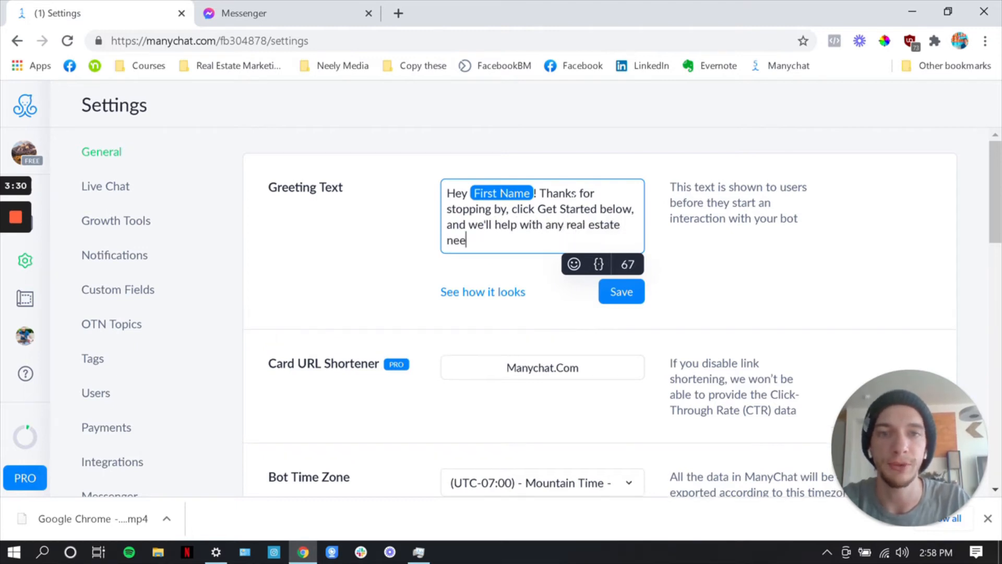
pyautogui.write('ds you have.')
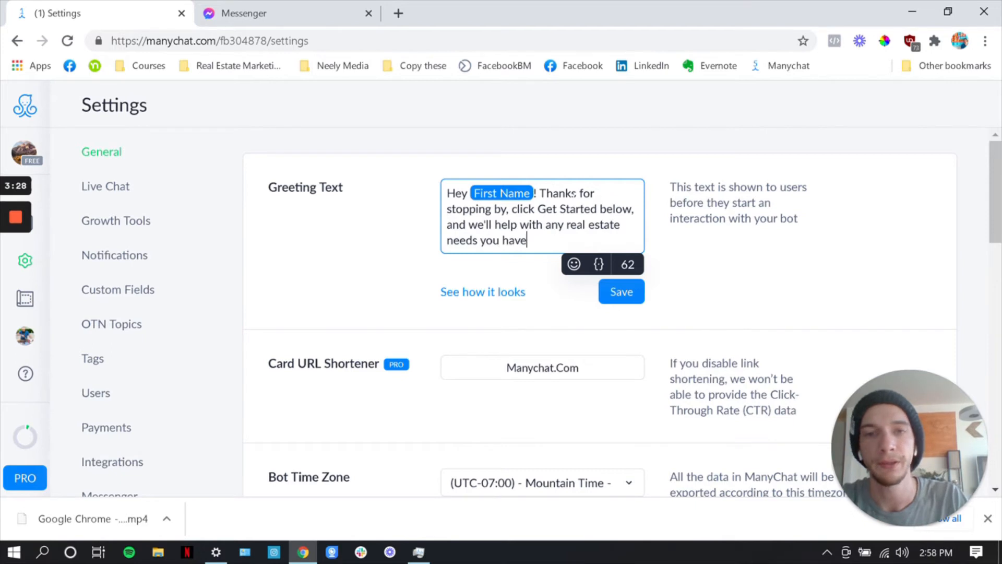
# Preview how the Greeting Text looks down to its Get Started button, close the preview and save the greeting
pyautogui.click(502, 295)
pyautogui.click(504, 295)
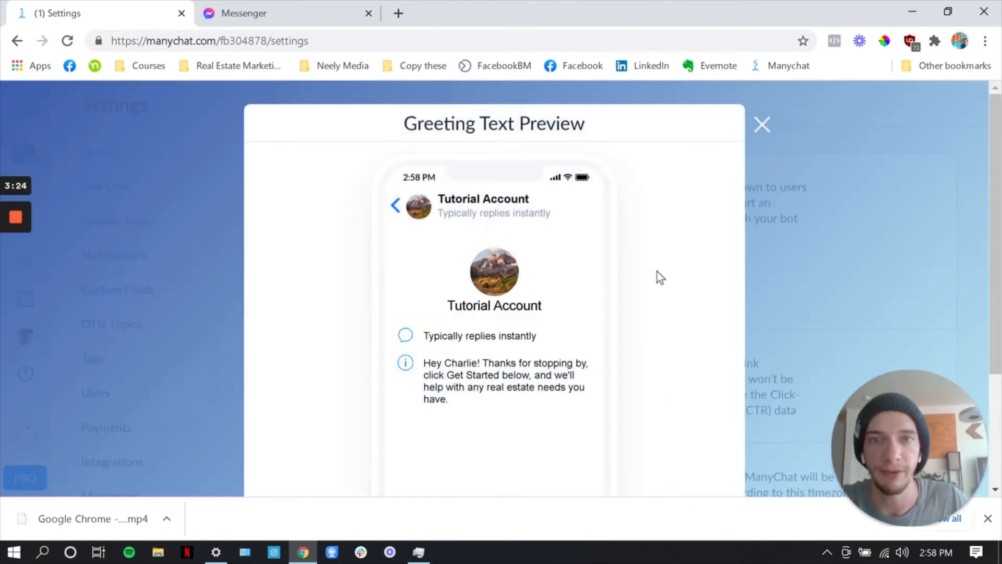
pyautogui.scroll(-2, 657, 274)
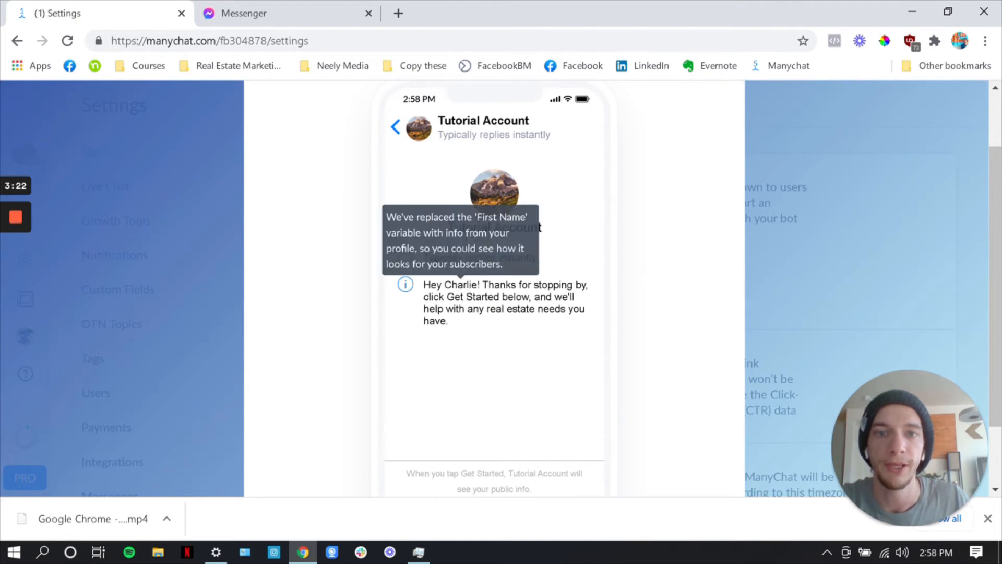
pyautogui.scroll(-2, 533, 426)
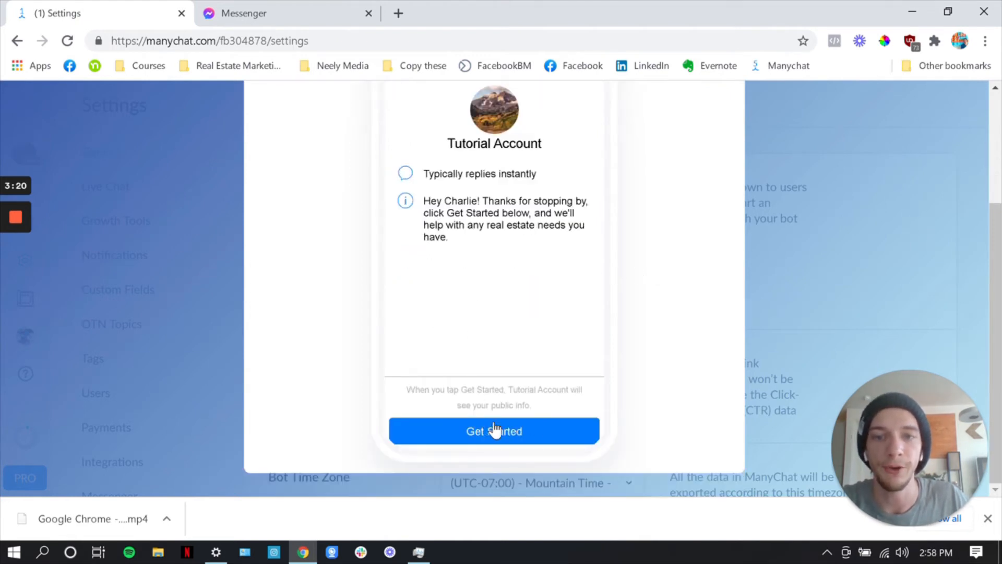
pyautogui.scroll(4, 443, 369)
pyautogui.click(761, 125)
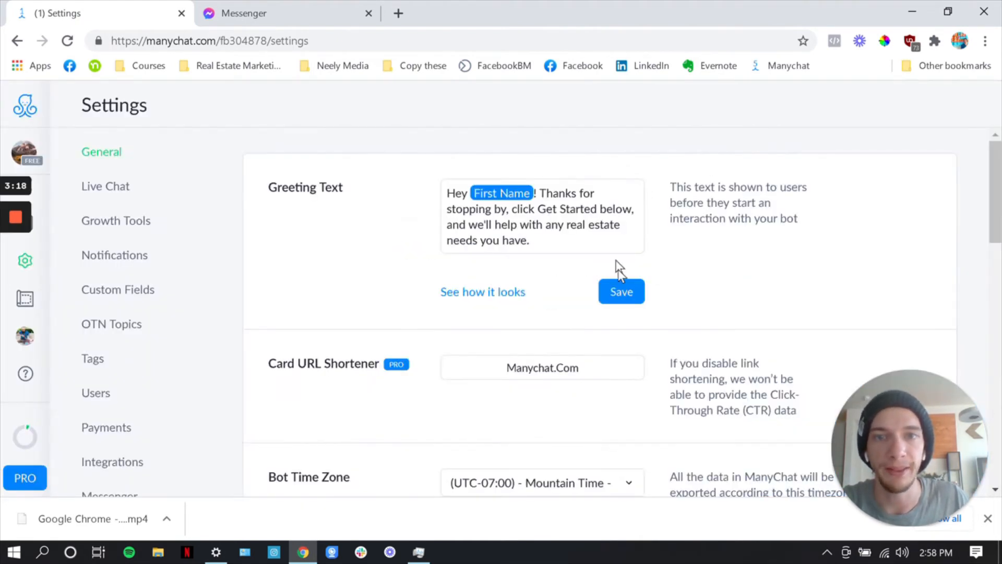
pyautogui.click(625, 291)
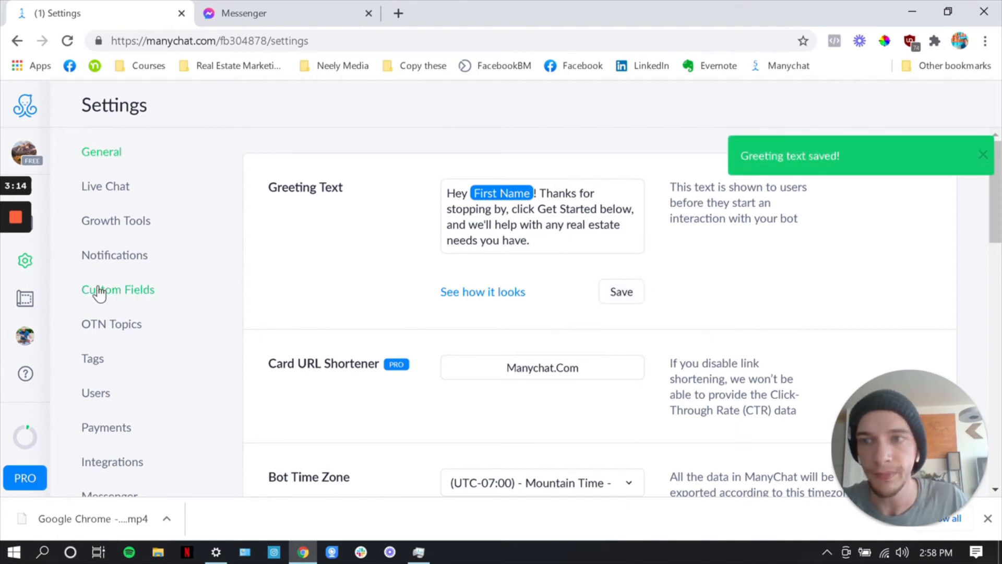
# Go to the Messenger settings and open the Welcome Message for editing
pyautogui.scroll(-3, 102, 291)
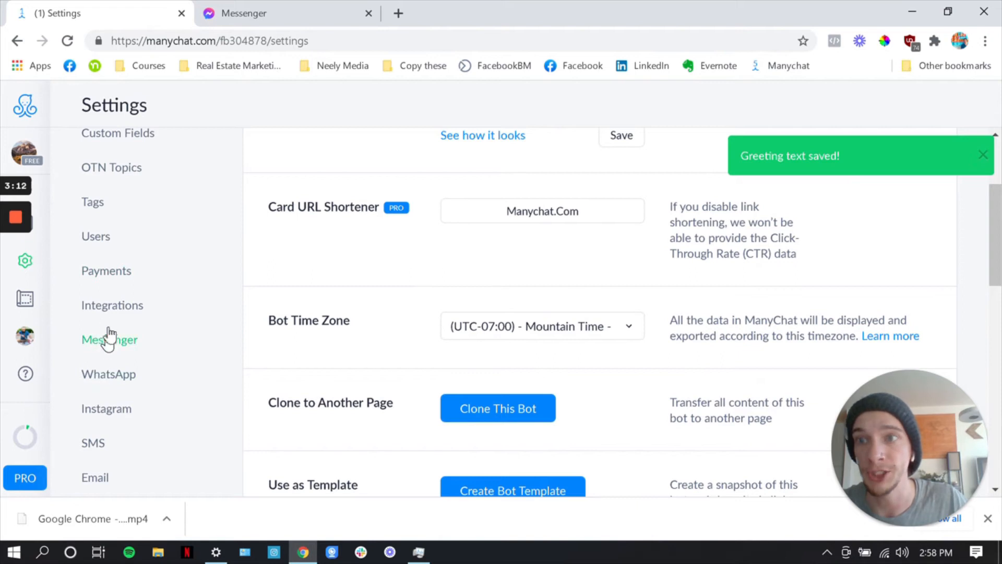
pyautogui.scroll(3, 112, 336)
pyautogui.scroll(-3, 117, 334)
pyautogui.click(122, 347)
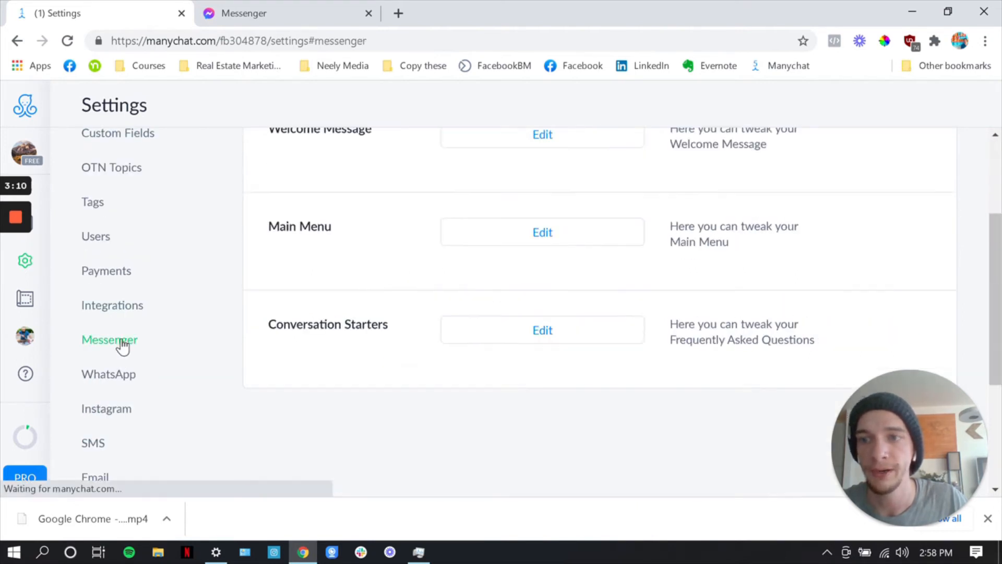
pyautogui.scroll(2, 364, 251)
pyautogui.scroll(2, 360, 243)
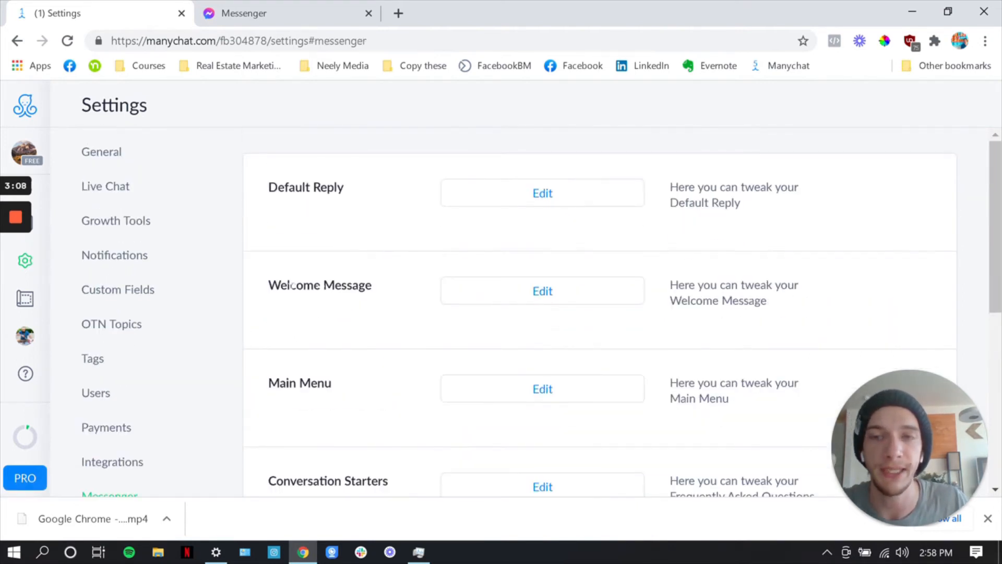
pyautogui.moveTo(269, 284)
pyautogui.mouseDown()
pyautogui.moveTo(372, 285)
pyautogui.moveTo(288, 285)
pyautogui.mouseUp()
pyautogui.click(372, 285)
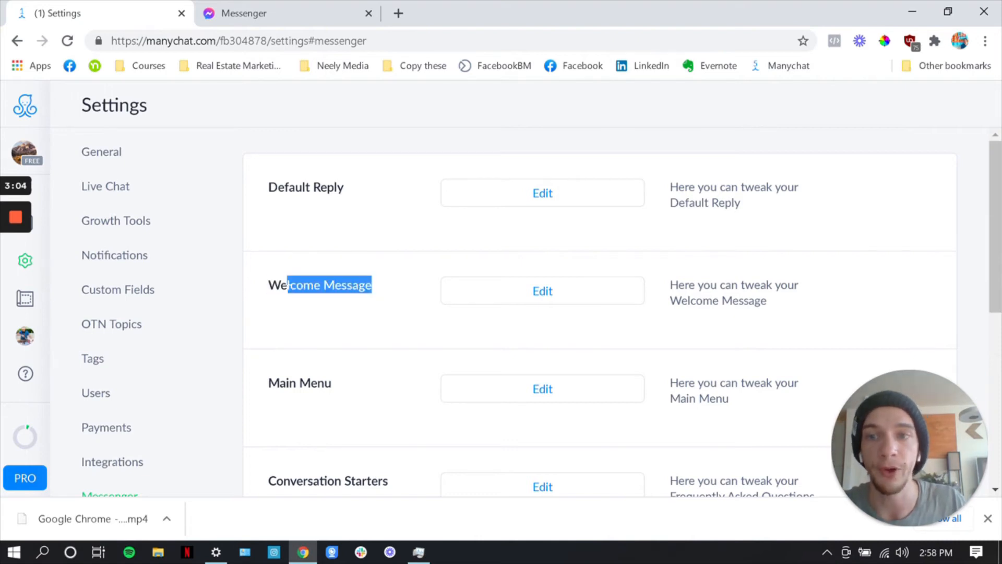
pyautogui.click(287, 284)
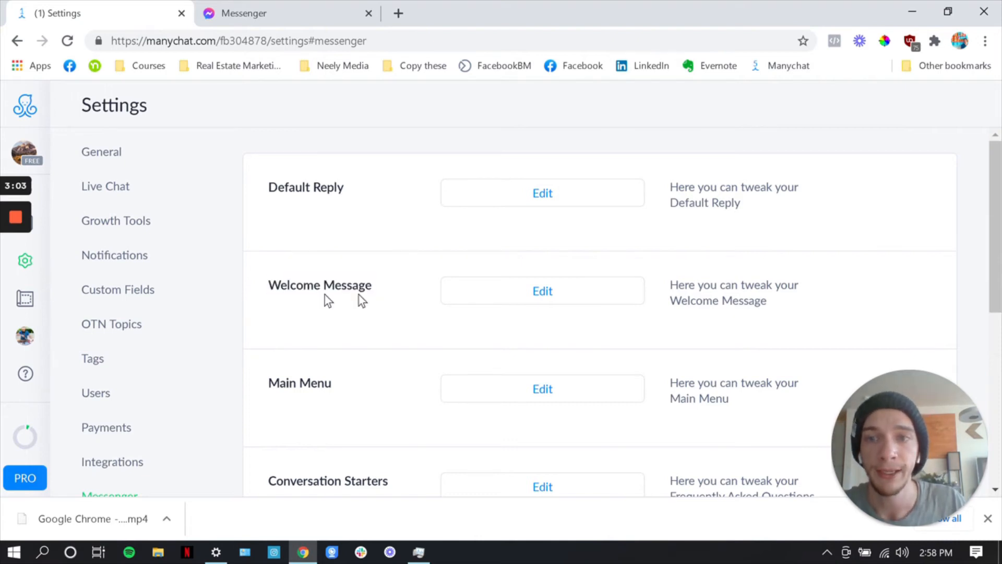
pyautogui.click(472, 293)
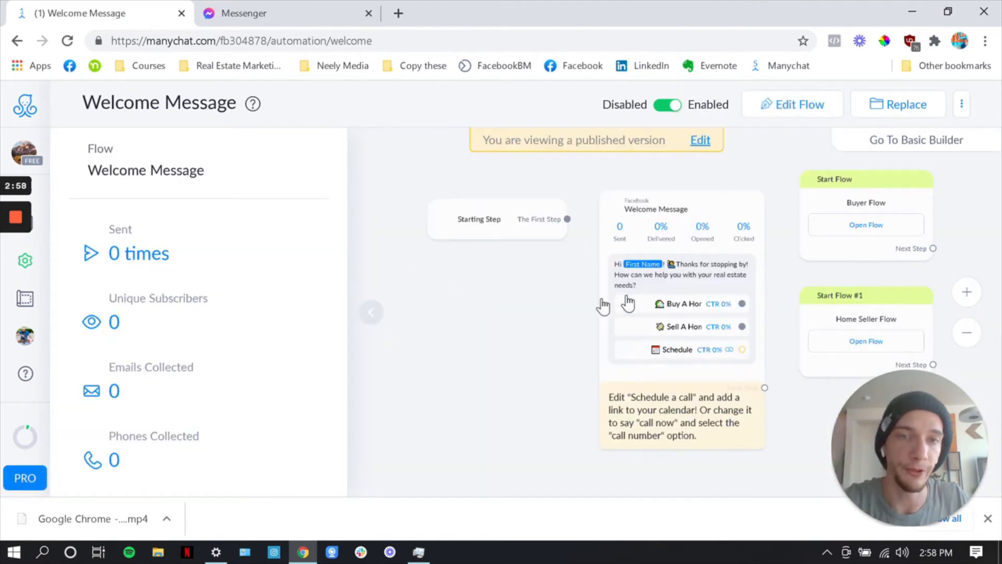
# Review the Welcome Message's reply options and linked buyer and seller flows, collapsing the statistics beside the flow
pyautogui.moveTo(599, 302); pyautogui.dragTo(541, 299)
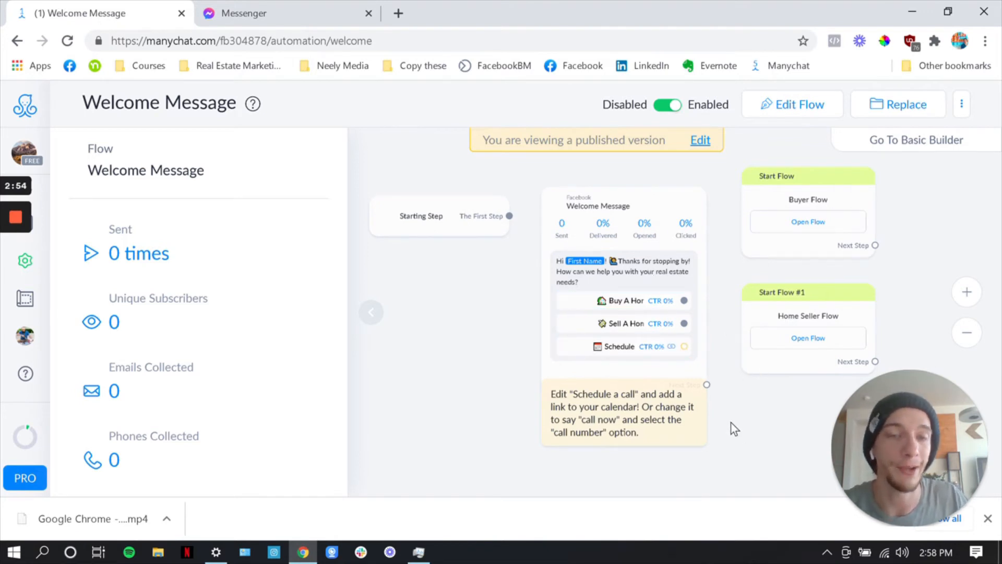
pyautogui.moveTo(730, 423); pyautogui.dragTo(661, 426)
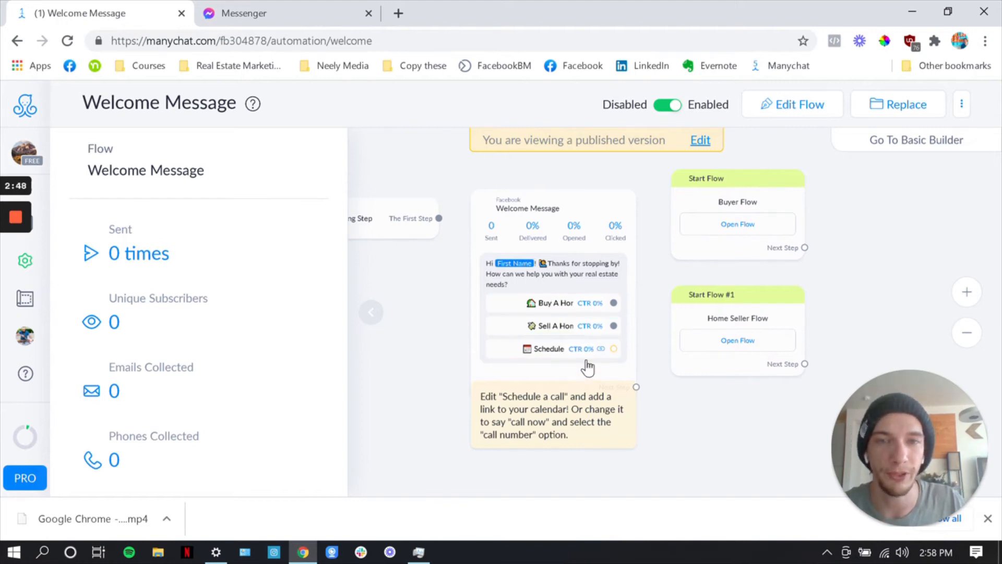
pyautogui.click(389, 321)
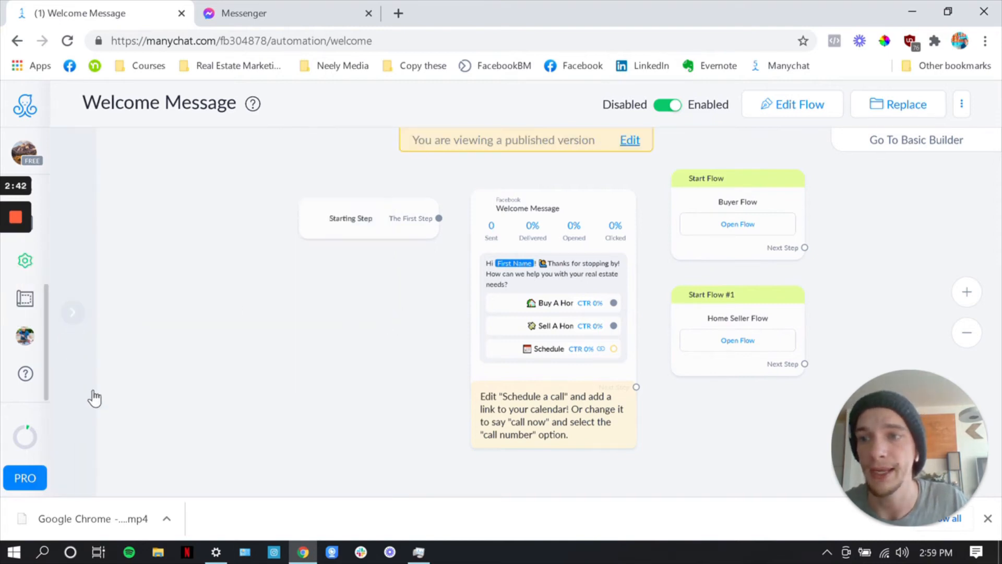
# Go to the Automation flows and create a new flow named "Buyer Flow" in the Flows folder
pyautogui.scroll(3, 91, 394)
pyautogui.scroll(-3, 384, 339)
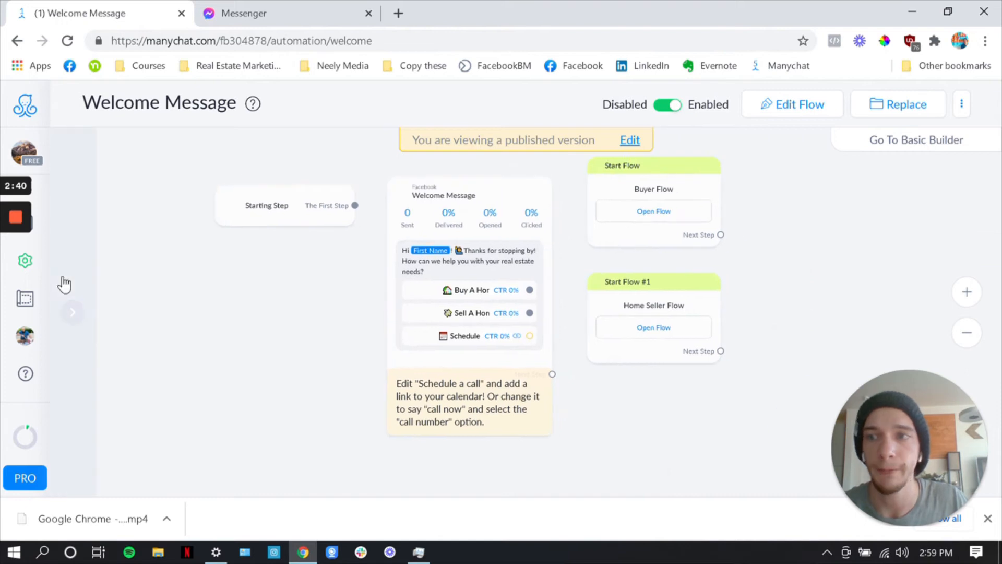
pyautogui.scroll(3, 47, 297)
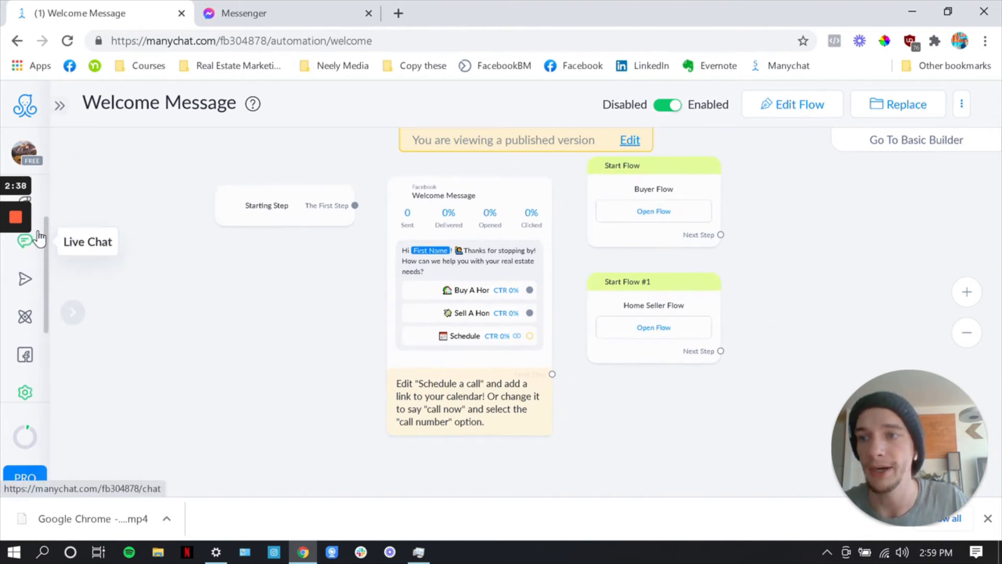
pyautogui.moveTo(41, 357)
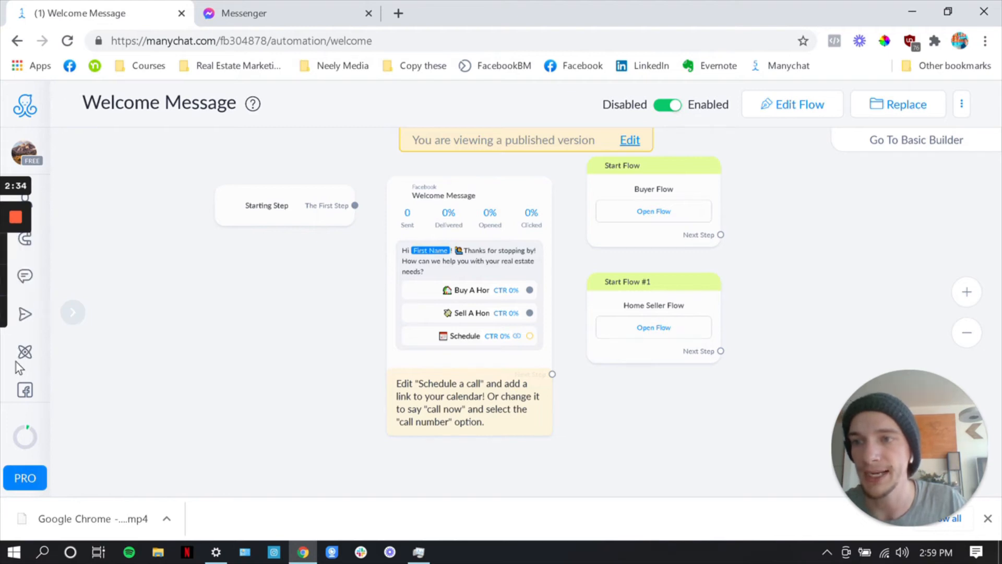
pyautogui.moveTo(25, 314)
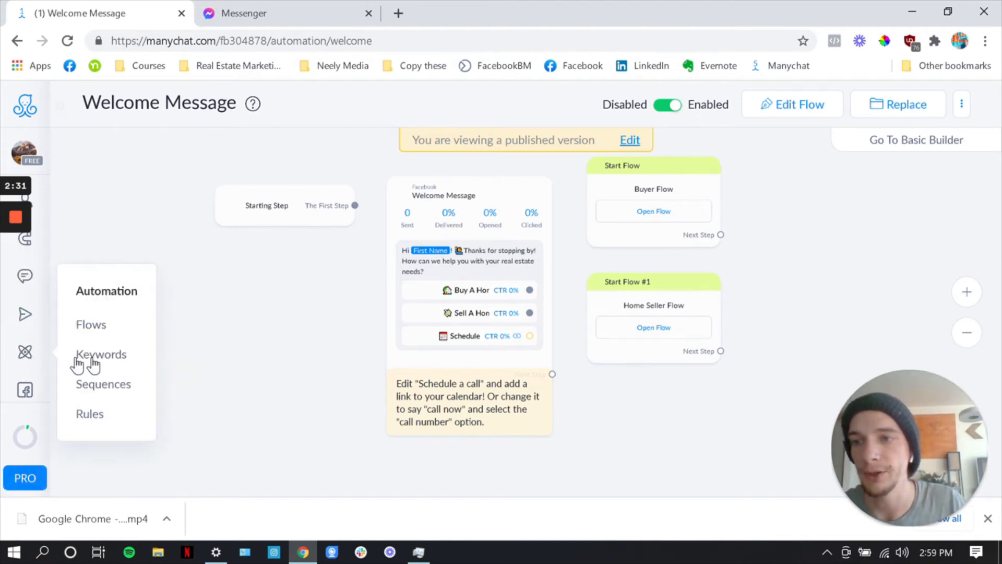
pyautogui.click(93, 335)
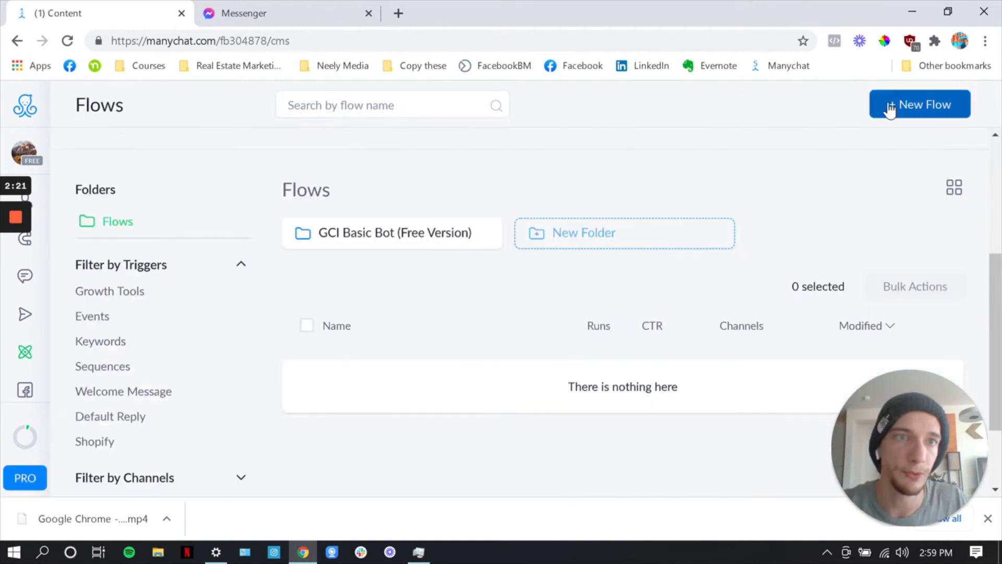
pyautogui.click(889, 105)
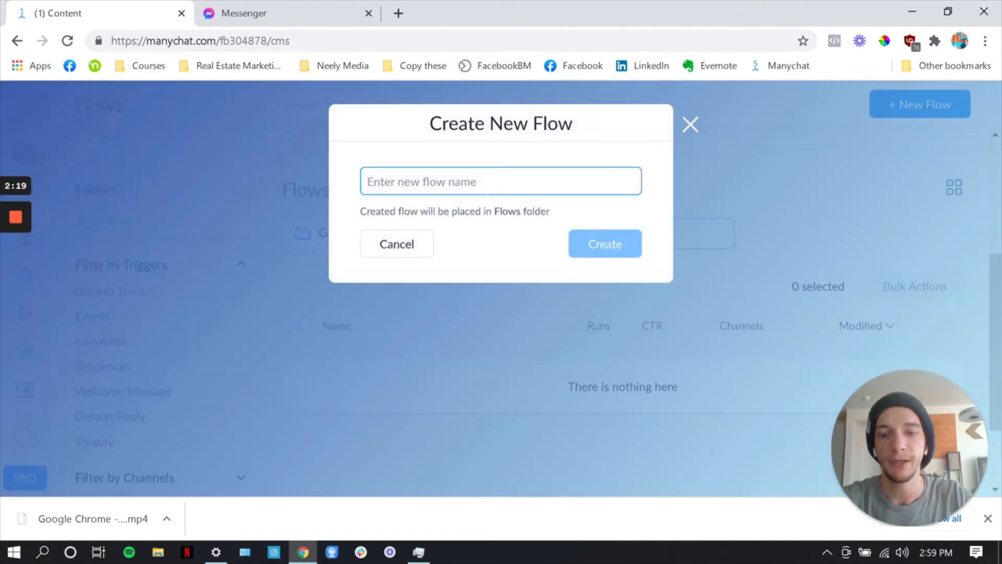
pyautogui.write('Buyer Flow')
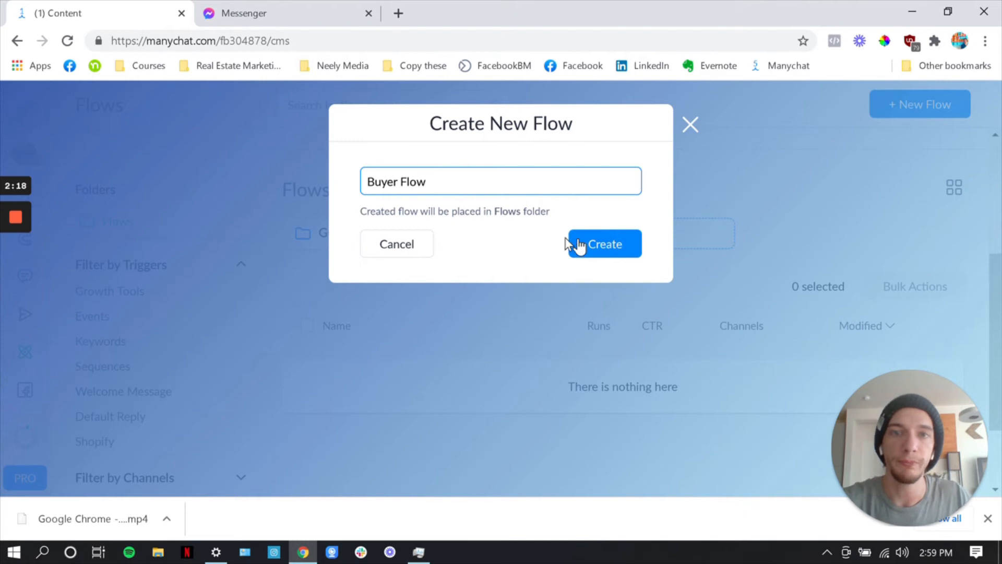
pyautogui.click(579, 244)
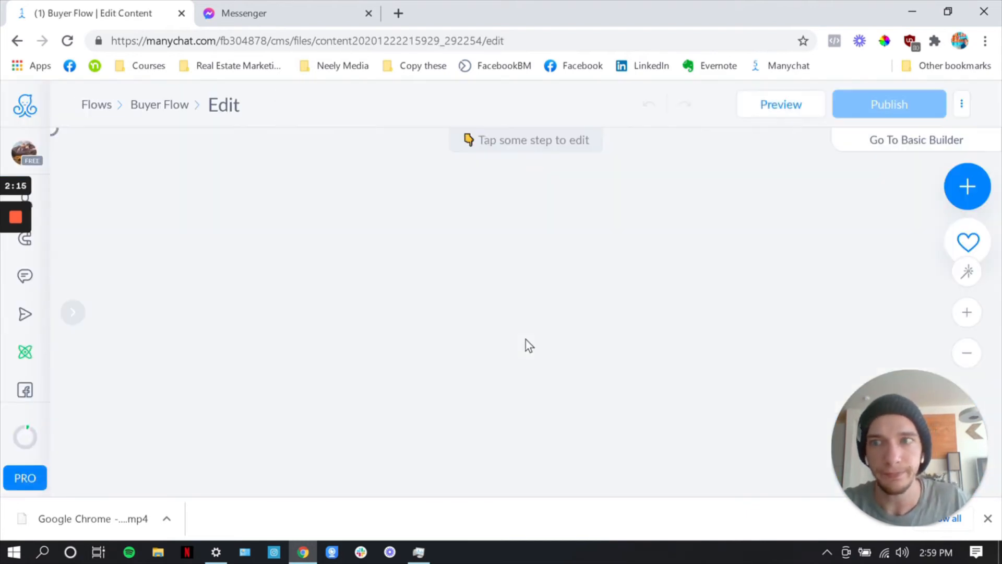
# Shift the Send Message step slightly closer to the Starting Step, and reload the Buyer Flow editor page
pyautogui.scroll(-4, 462, 334)
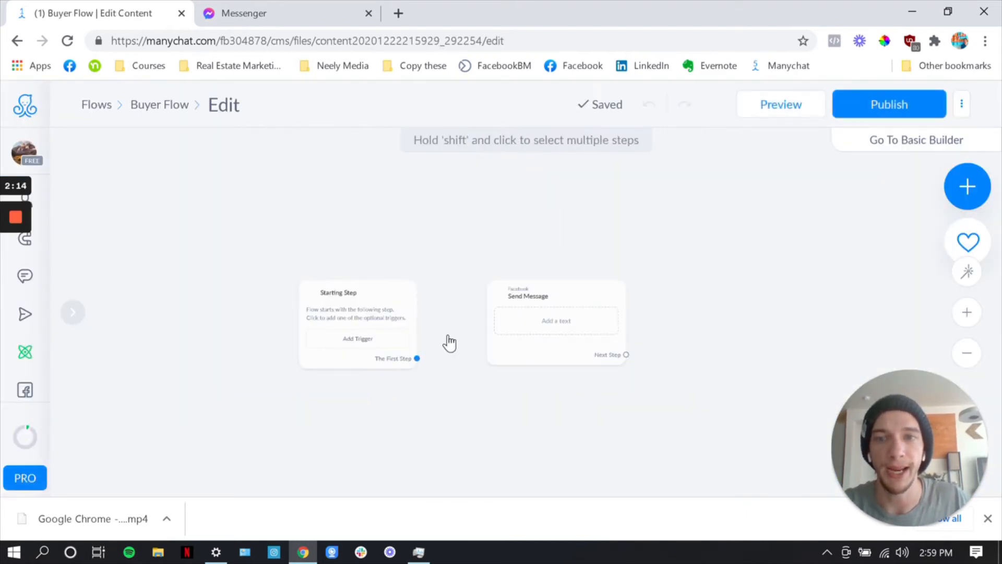
pyautogui.scroll(3, 376, 381)
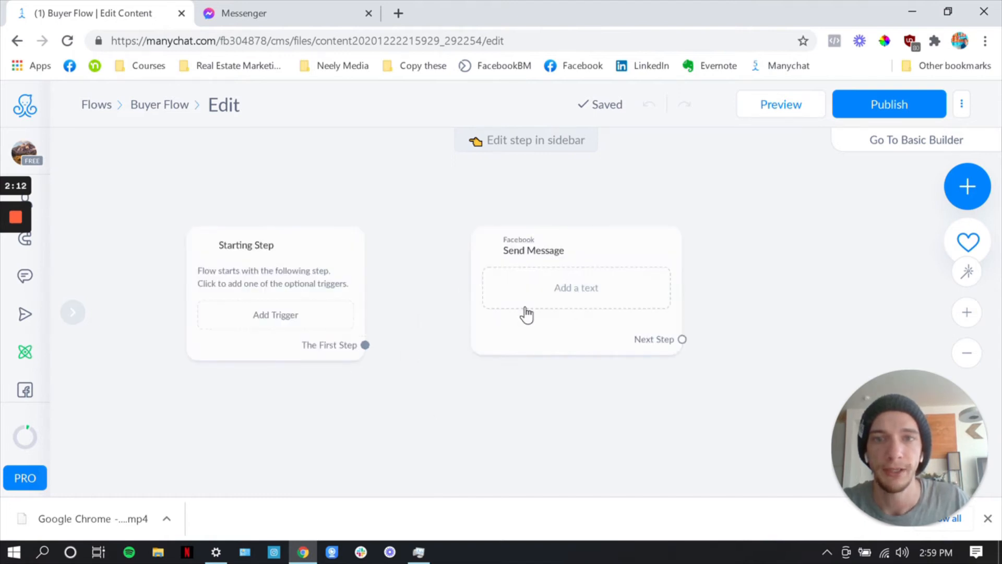
pyautogui.moveTo(527, 313); pyautogui.dragTo(497, 331)
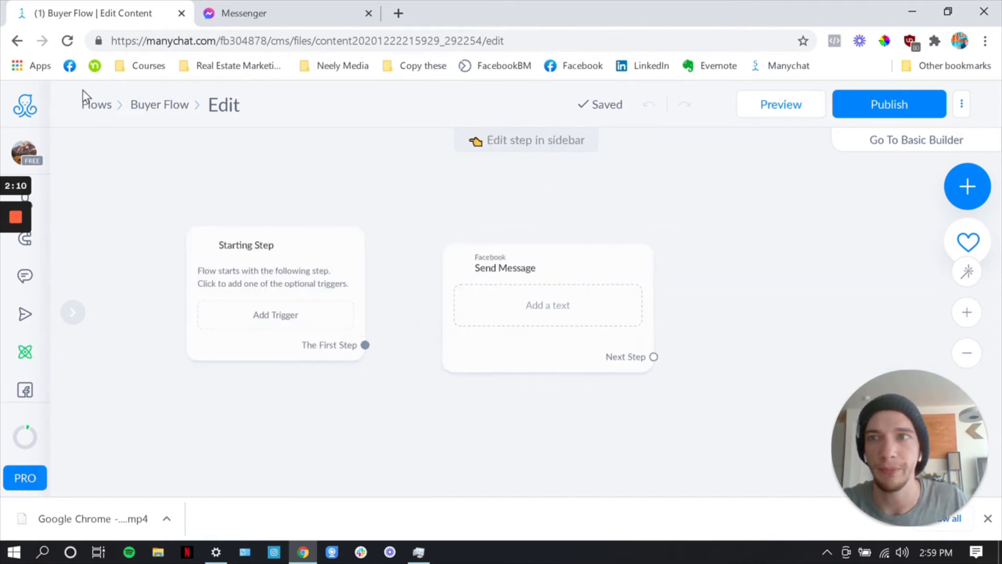
pyautogui.click(68, 41)
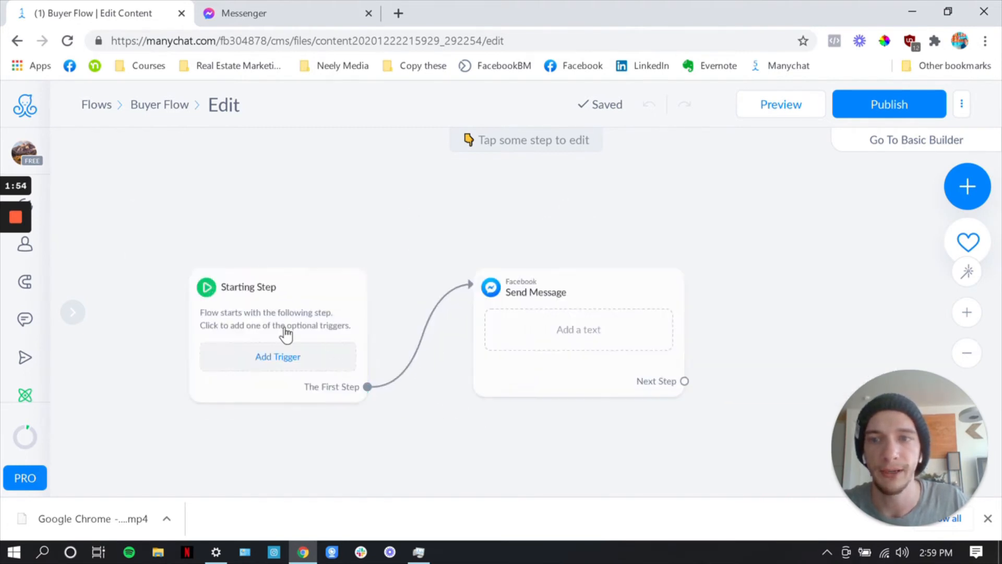
# Move the Send Message step closer to the Starting Step and level its upper edge with it
pyautogui.moveTo(286, 334); pyautogui.dragTo(272, 317)
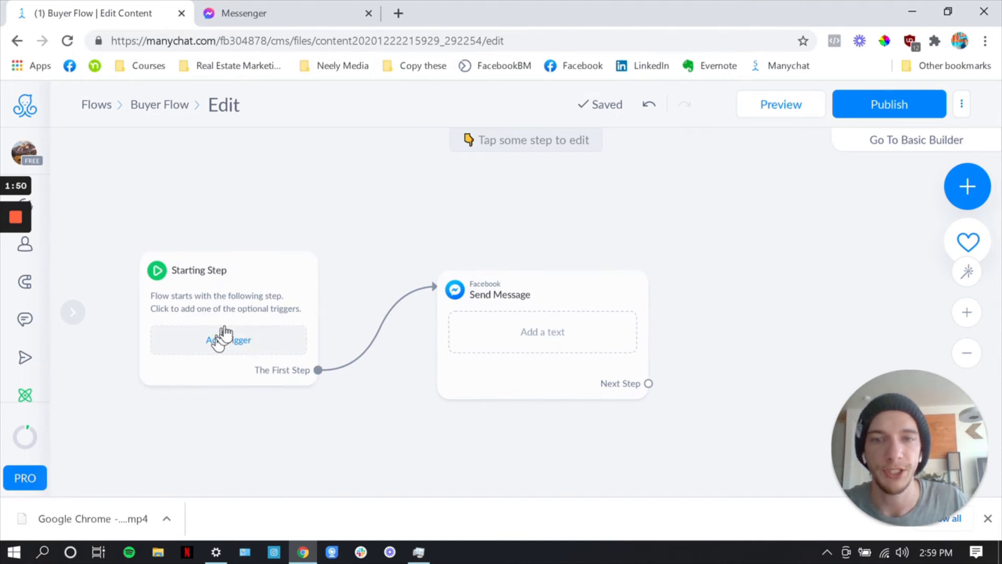
pyautogui.click(472, 313)
pyautogui.moveTo(472, 313); pyautogui.dragTo(445, 284)
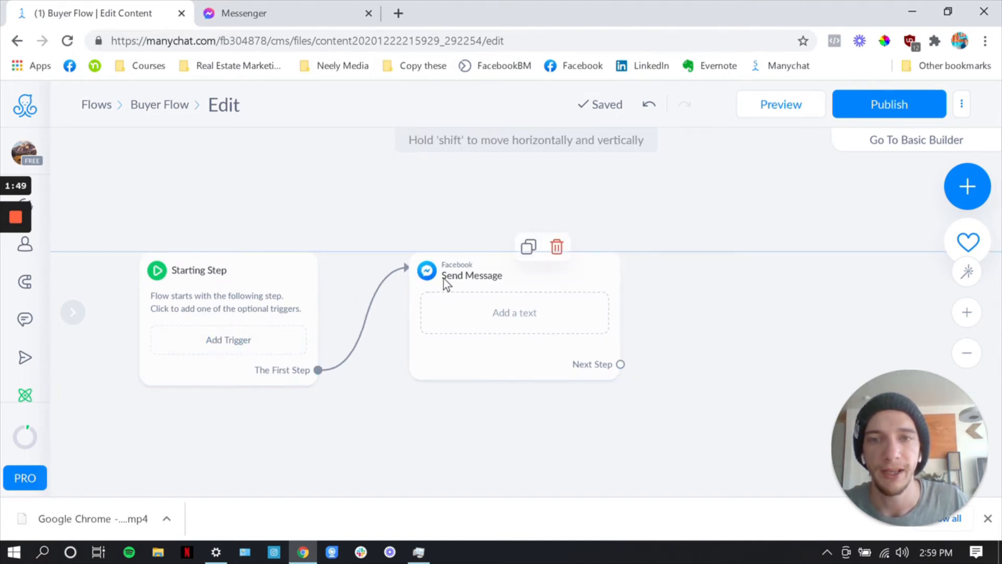
# Write "Great! We're excited to help with your home buying journey" as the text of the Send Message step
pyautogui.click(489, 294)
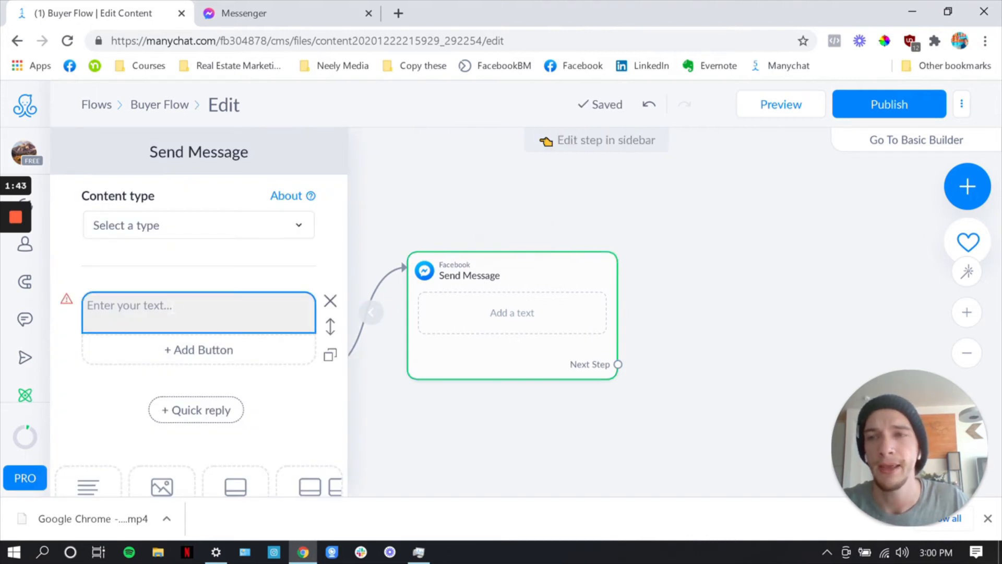
pyautogui.click(173, 307)
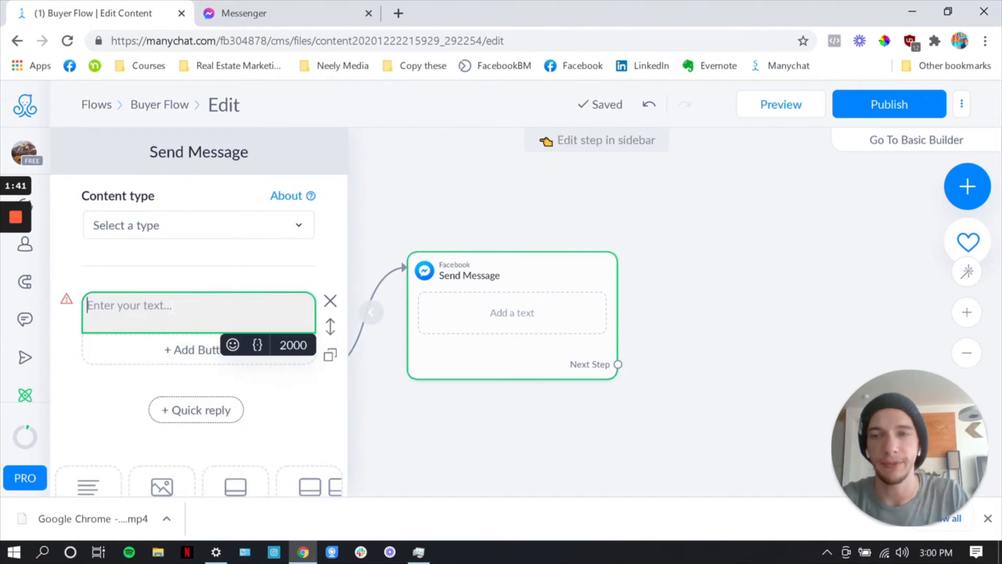
pyautogui.write('Great! ')
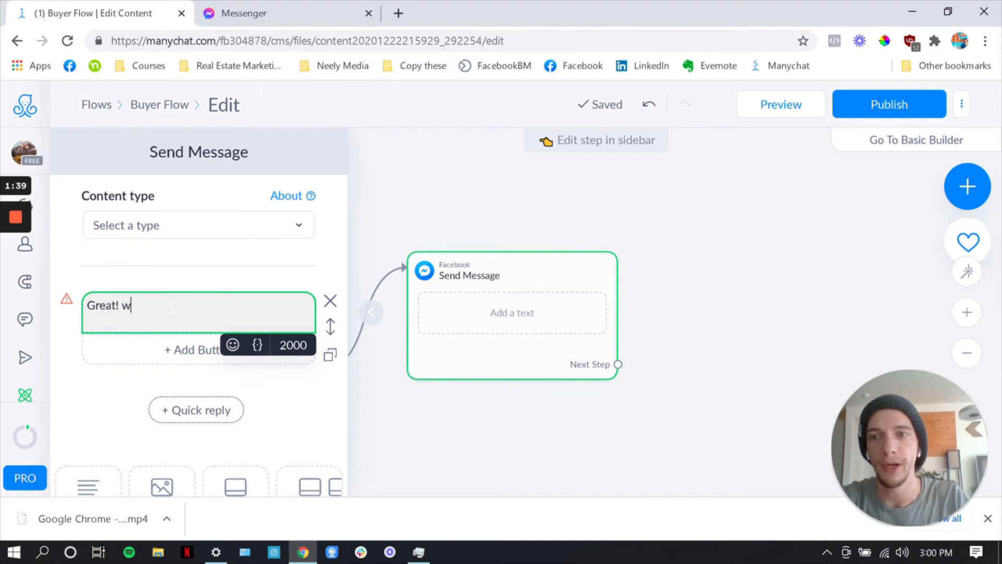
pyautogui.write('w')
pyautogui.press('BackSpace')
pyautogui.write("We're ex")
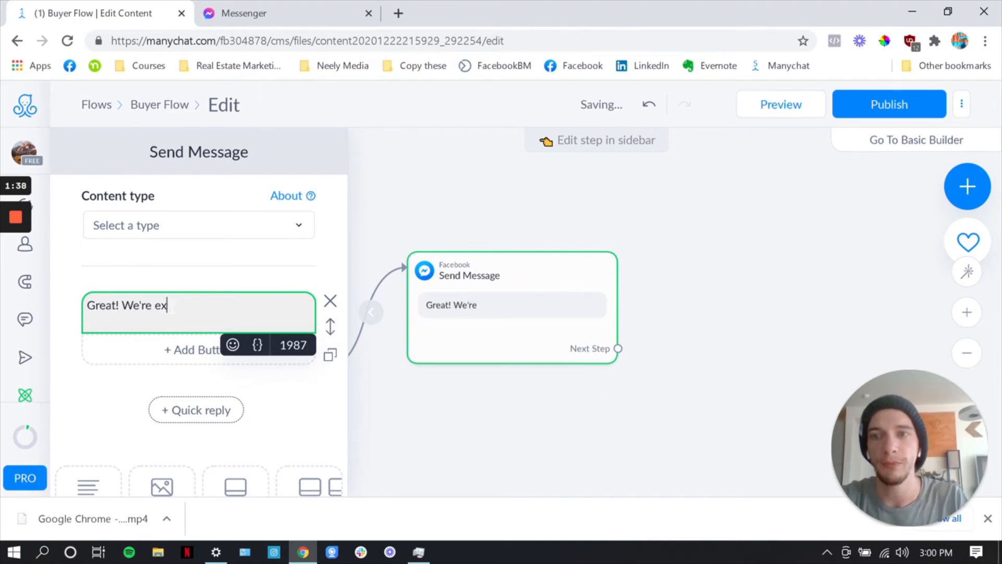
pyautogui.write('cited with')
pyautogui.press('BackSpace')
pyautogui.press('BackSpace')
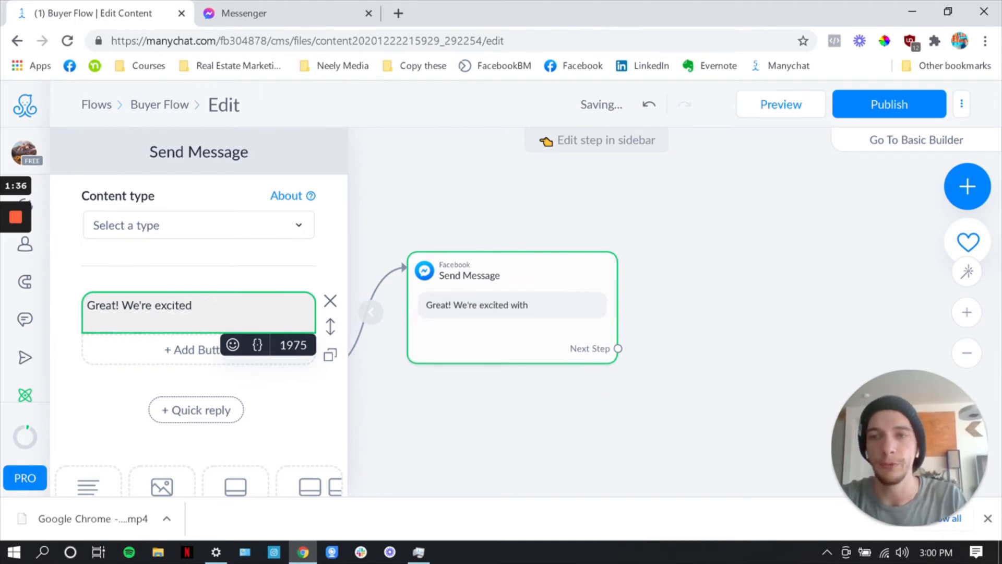
pyautogui.write('to help')
pyautogui.press('BackSpace')
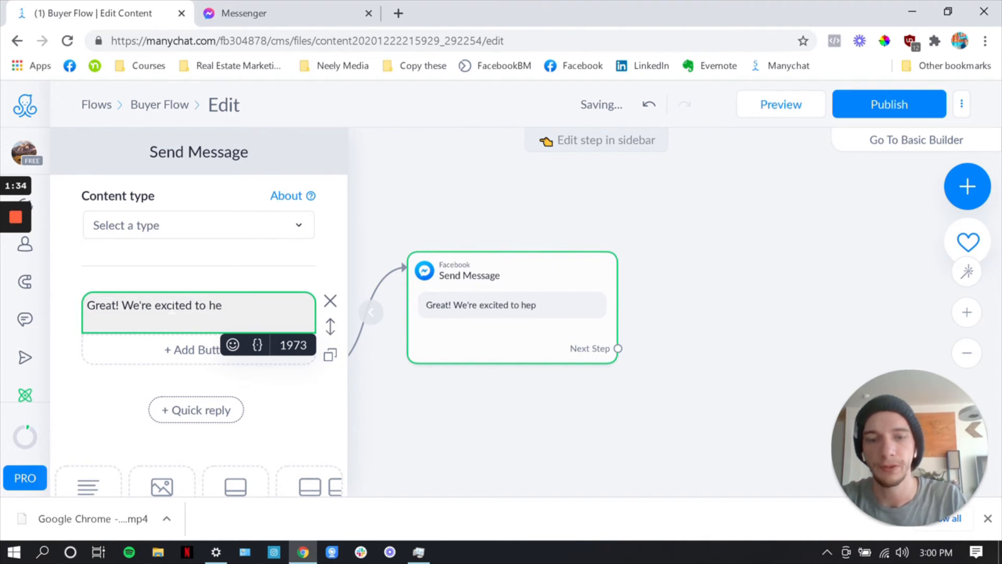
pyautogui.write('lp with your home bu')
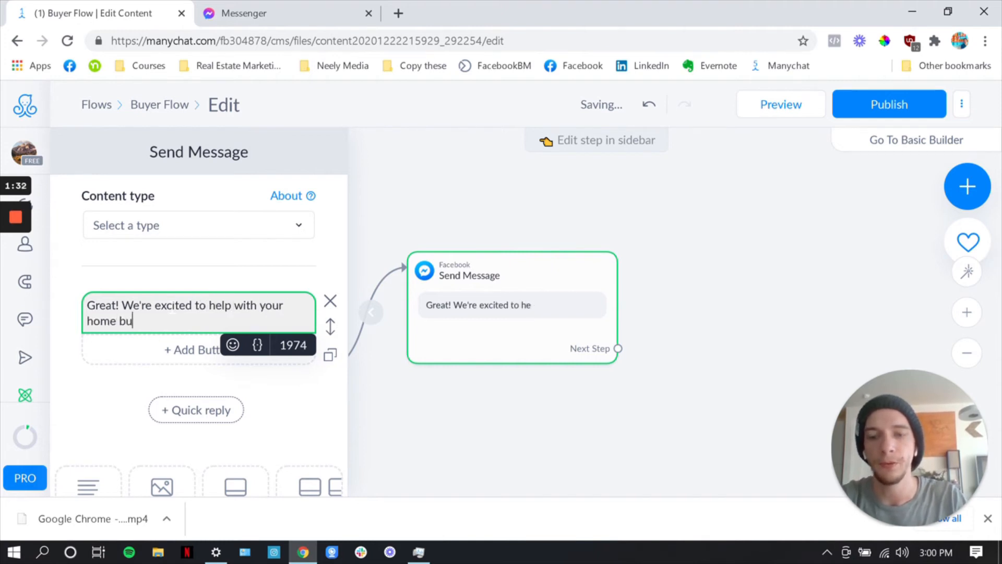
pyautogui.write('ying journey')
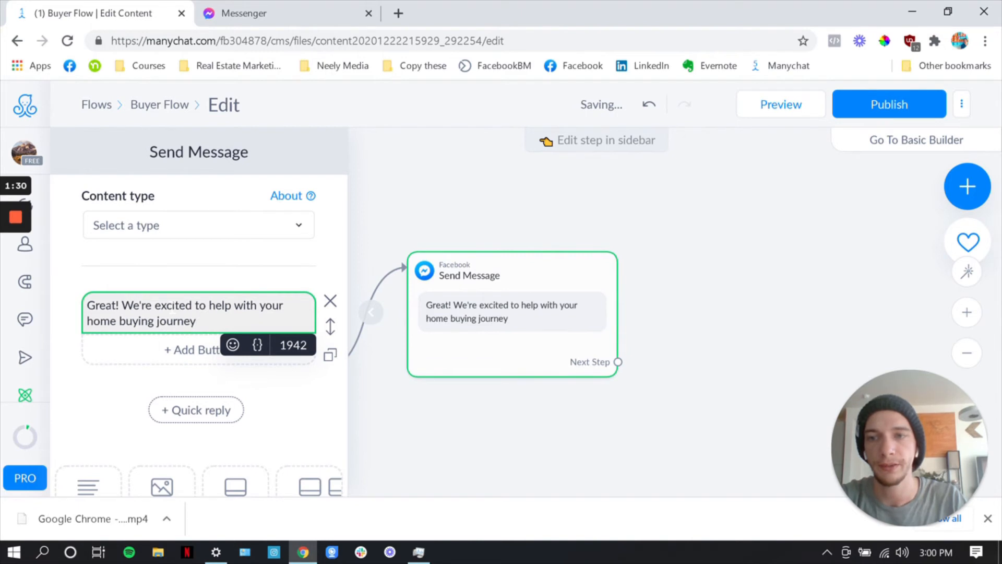
pyautogui.click(431, 414)
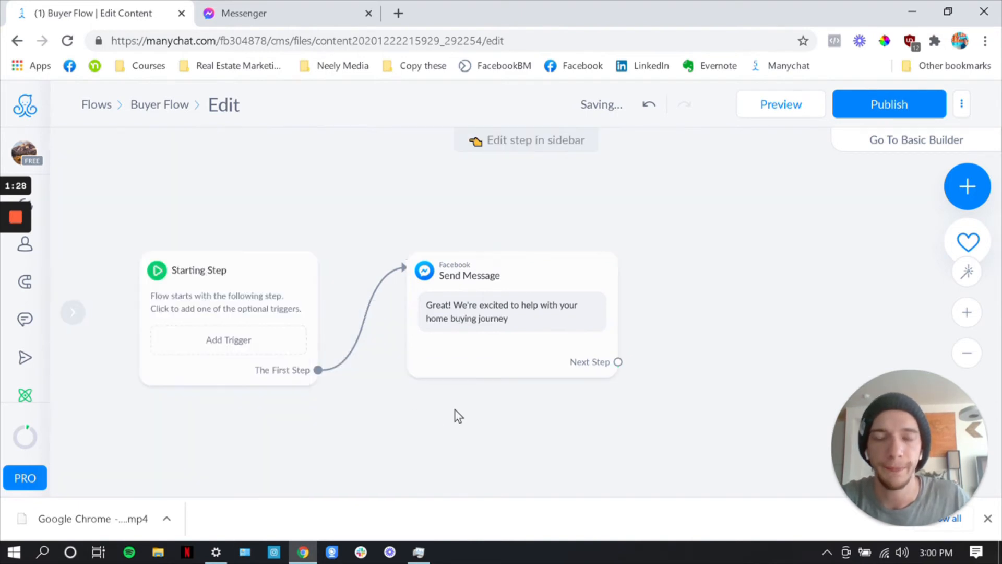
# Add a 3-second typing delay after the greeting text in the Send Message step
pyautogui.click(443, 360)
pyautogui.scroll(-5, 246, 375)
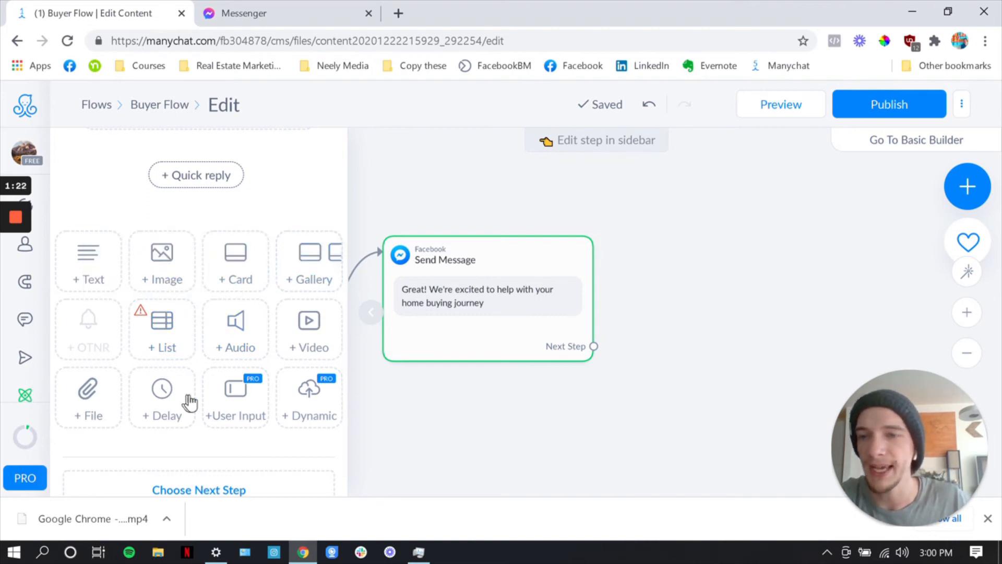
pyautogui.click(162, 398)
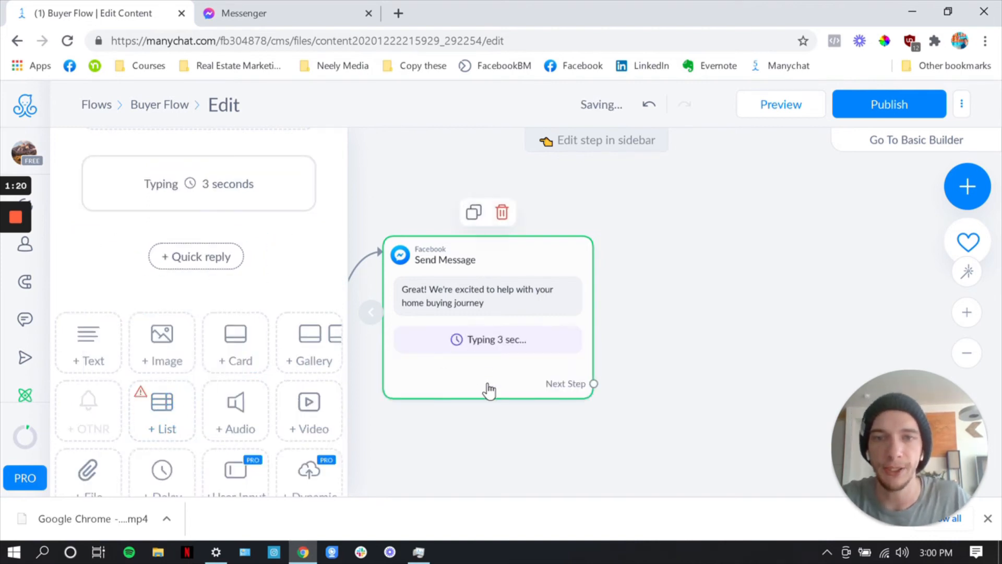
pyautogui.scroll(2, 233, 309)
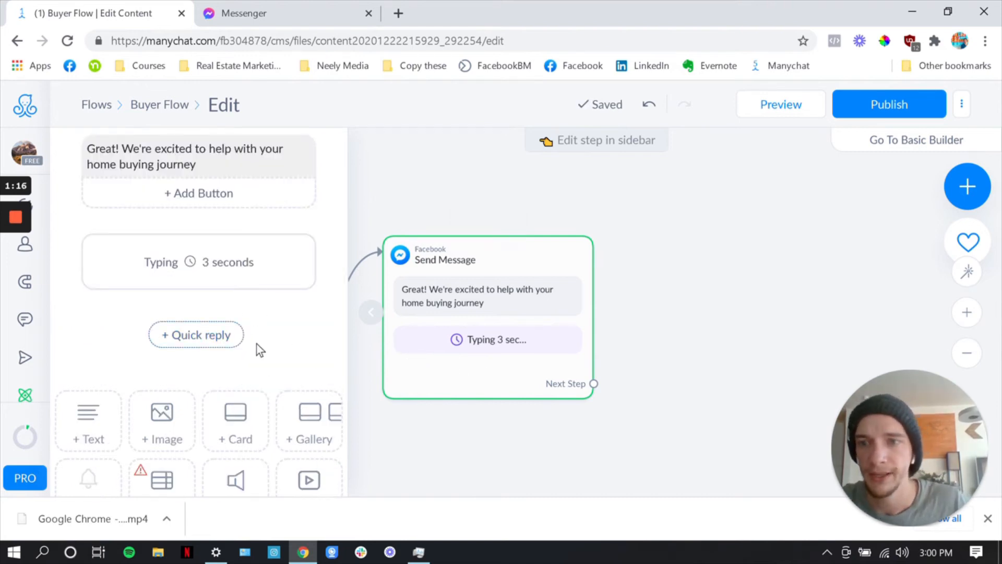
# Add a second text block after the delay reading "First, let's ask some quick questions to find the best home for you"
pyautogui.click(101, 402)
pyautogui.scroll(-2, 108, 372)
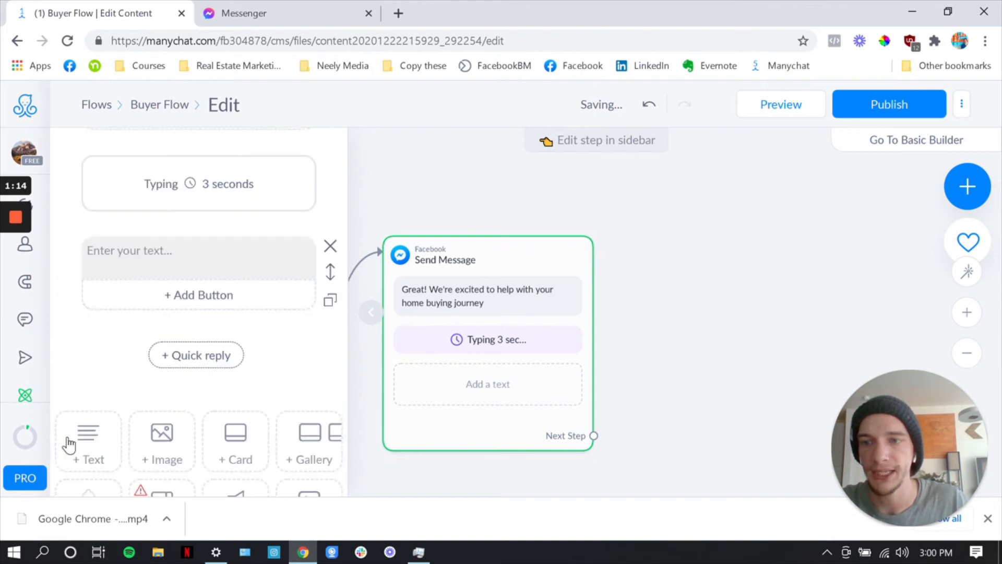
pyautogui.click(128, 268)
pyautogui.write('Fir')
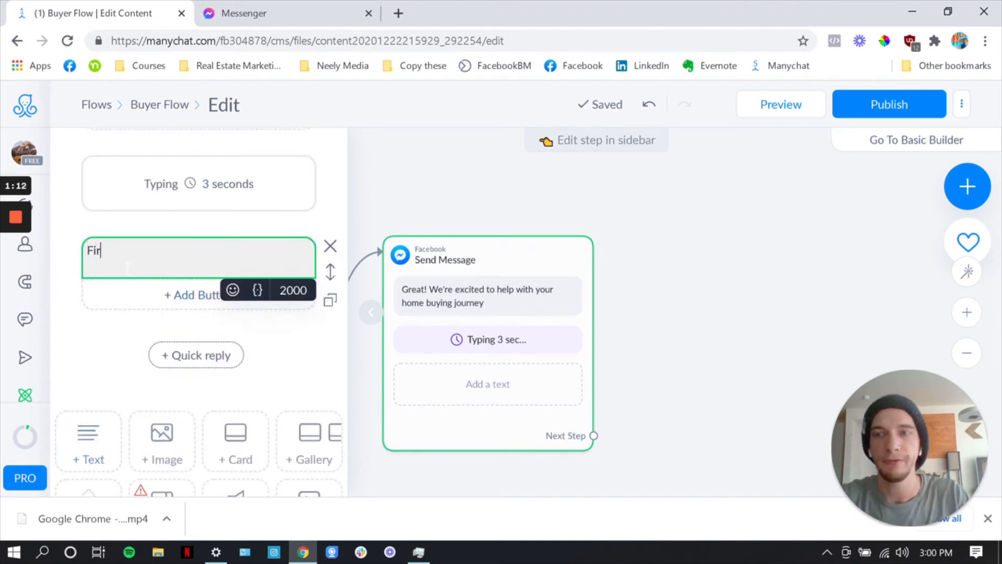
pyautogui.write("st, let's ask some qui")
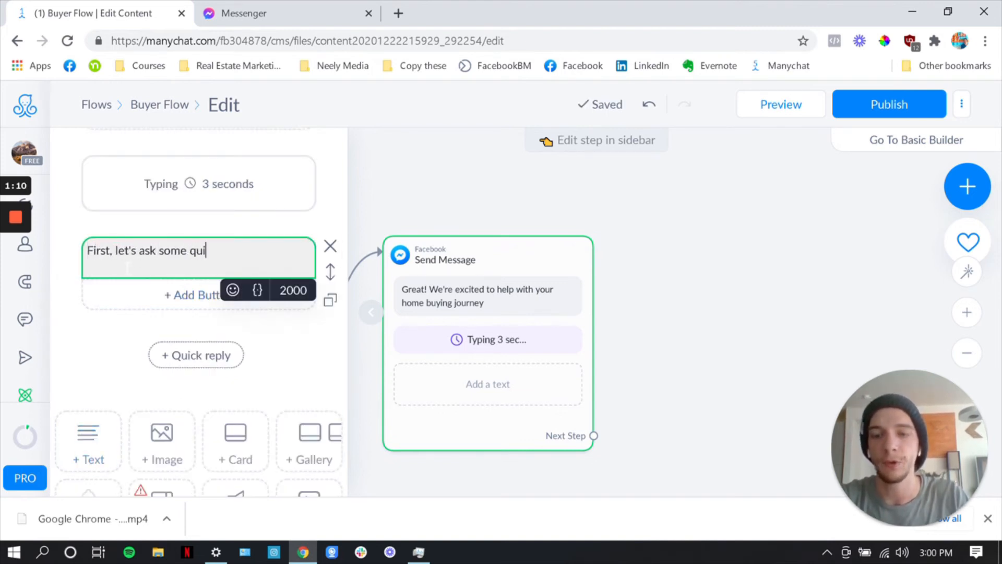
pyautogui.write('ck question')
pyautogui.press('BackSpace')
pyautogui.press('BackSpace')
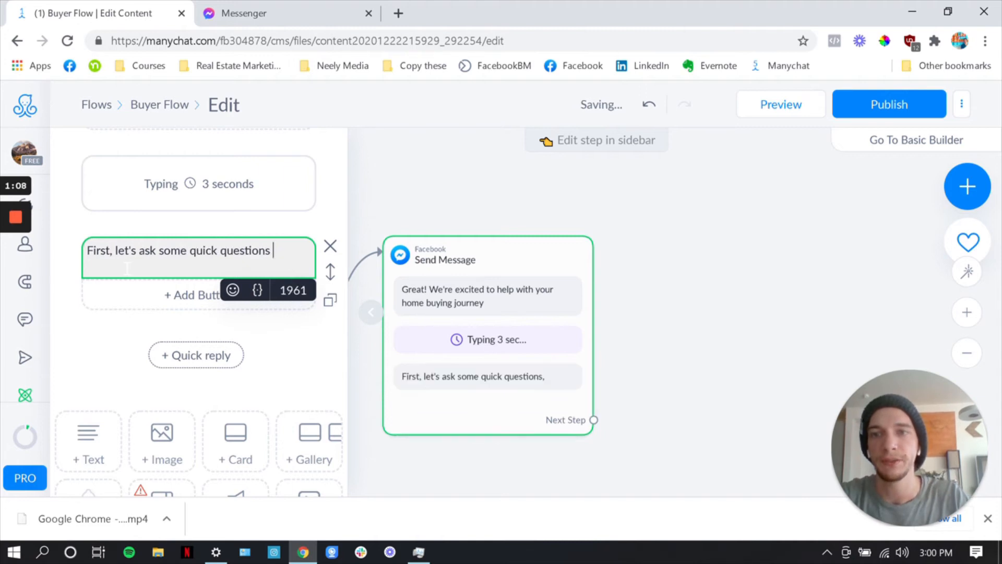
pyautogui.write('the best home for you')
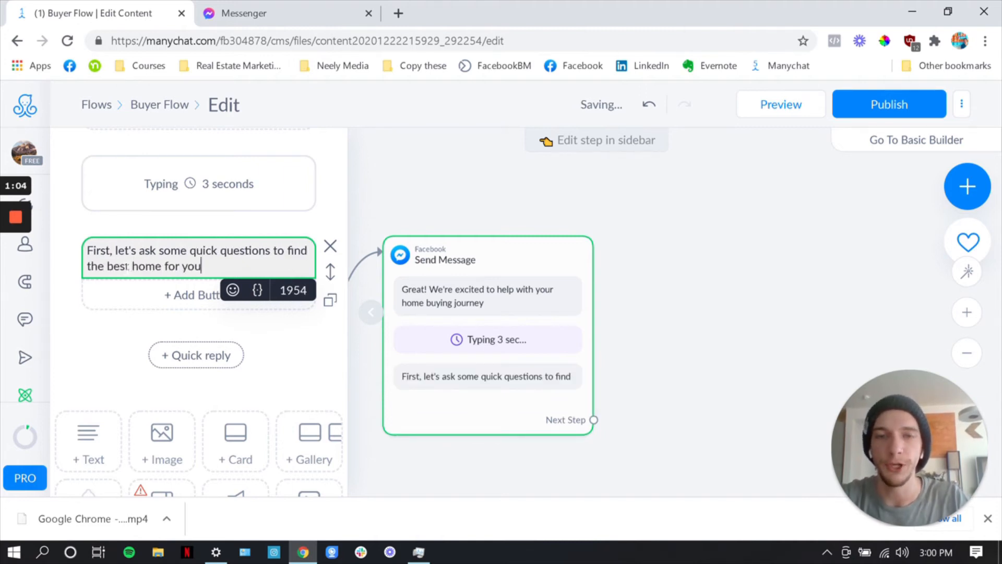
pyautogui.press('alt')
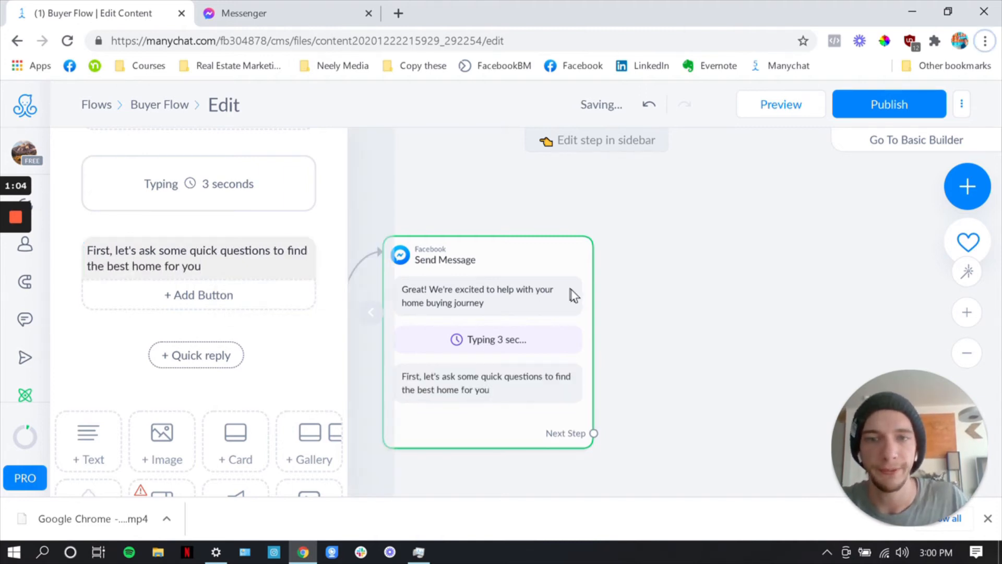
# Link the Send Message step's next step to a new Send Message step placed beside it
pyautogui.moveTo(646, 362); pyautogui.dragTo(618, 347)
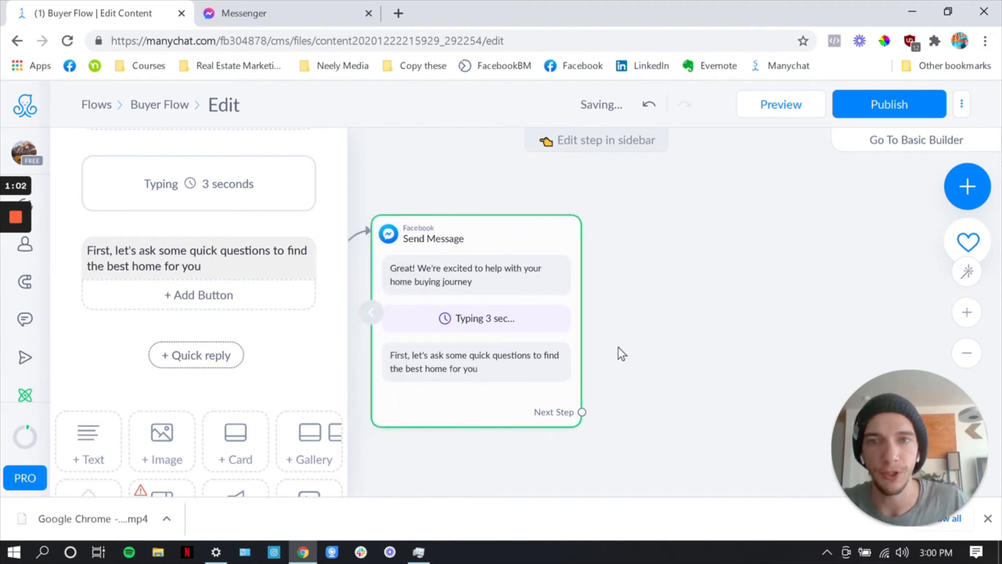
pyautogui.scroll(-3, 619, 346)
pyautogui.moveTo(487, 436); pyautogui.dragTo(514, 432)
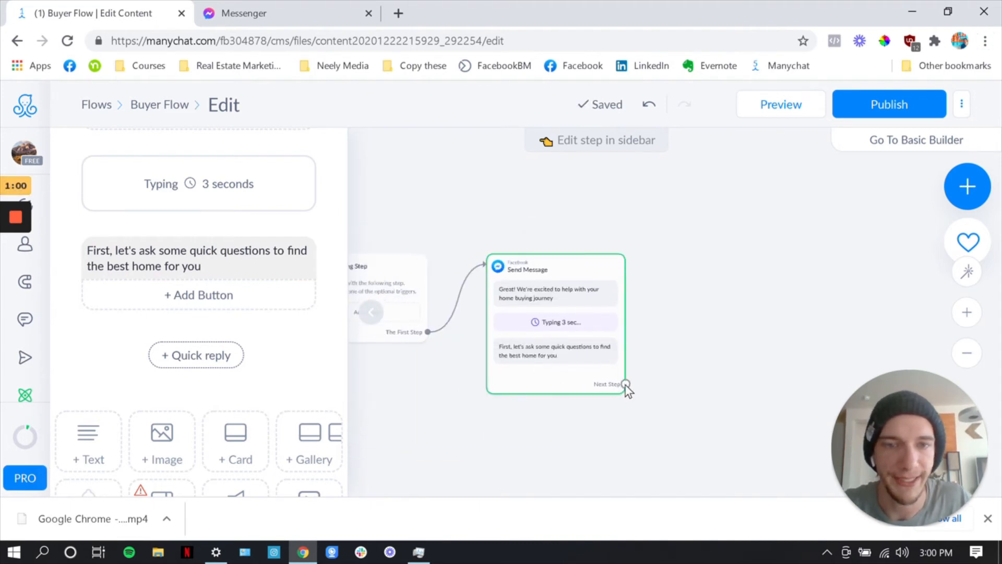
pyautogui.click(626, 384)
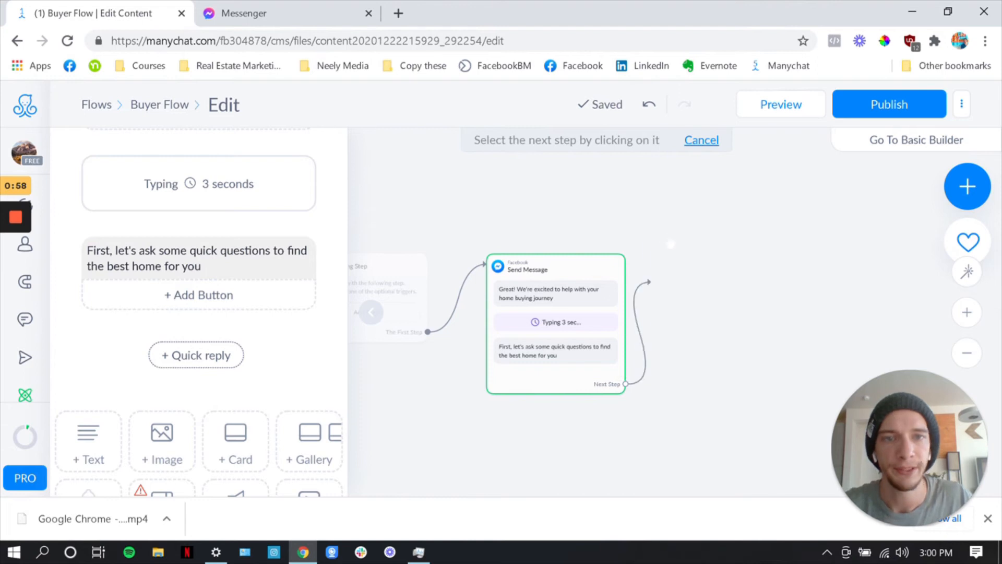
pyautogui.click(678, 252)
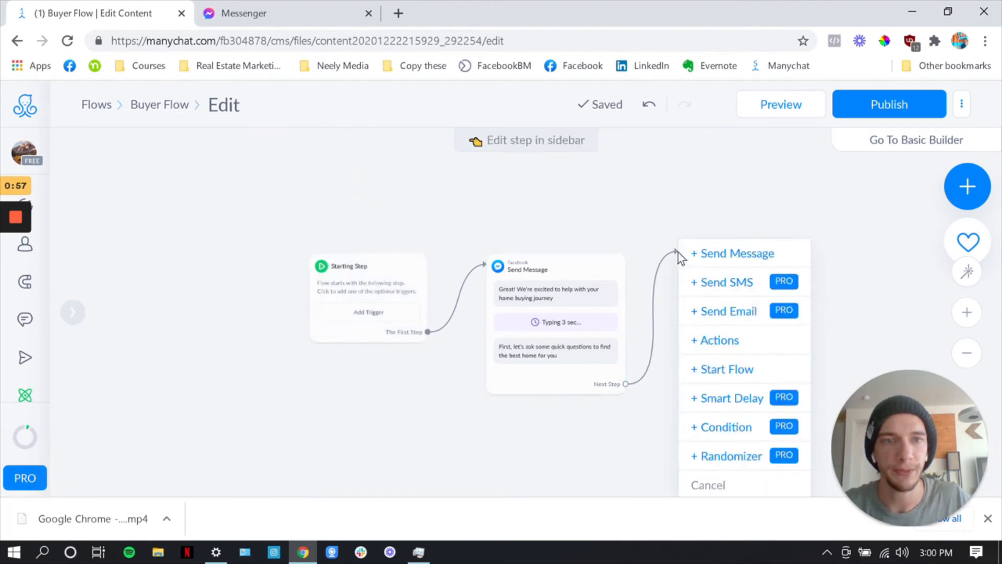
pyautogui.click(728, 255)
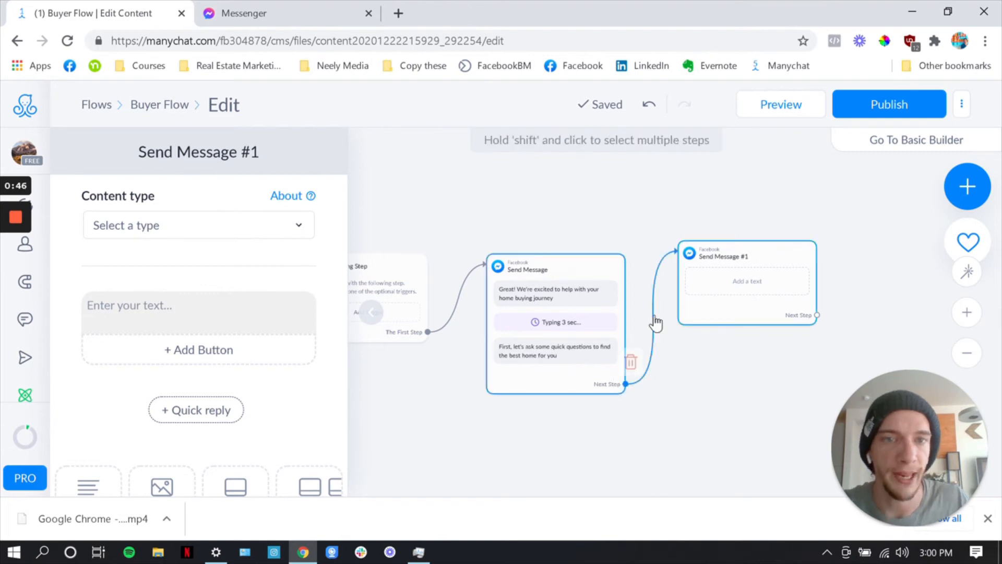
# Write "How many bedrooms are you looking for?" as the text of the new message step
pyautogui.click(208, 313)
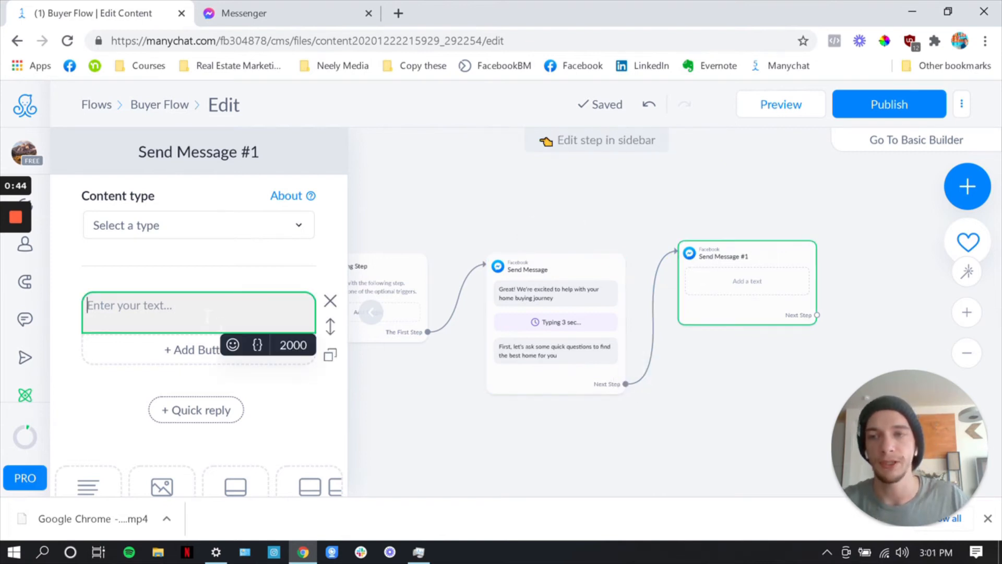
pyautogui.write('How')
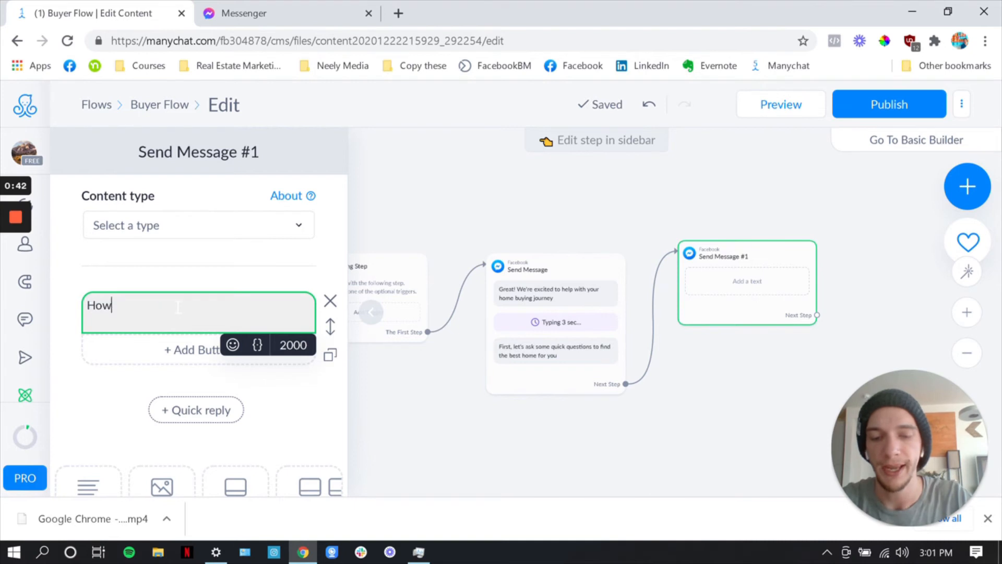
pyautogui.write(' many bedrooms are')
pyautogui.press('BackSpace')
pyautogui.write('edrooms are youn')
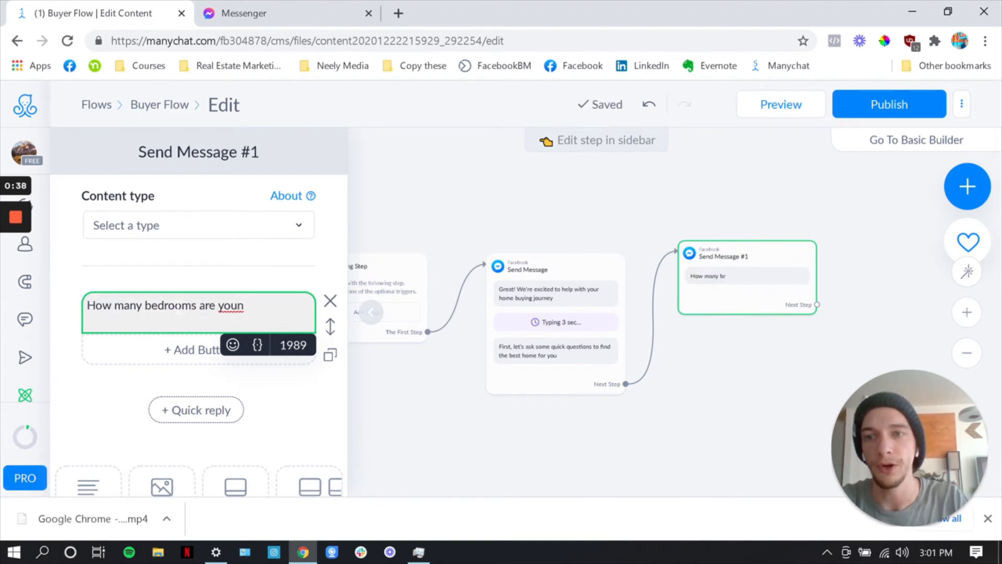
pyautogui.write(' looking fo')
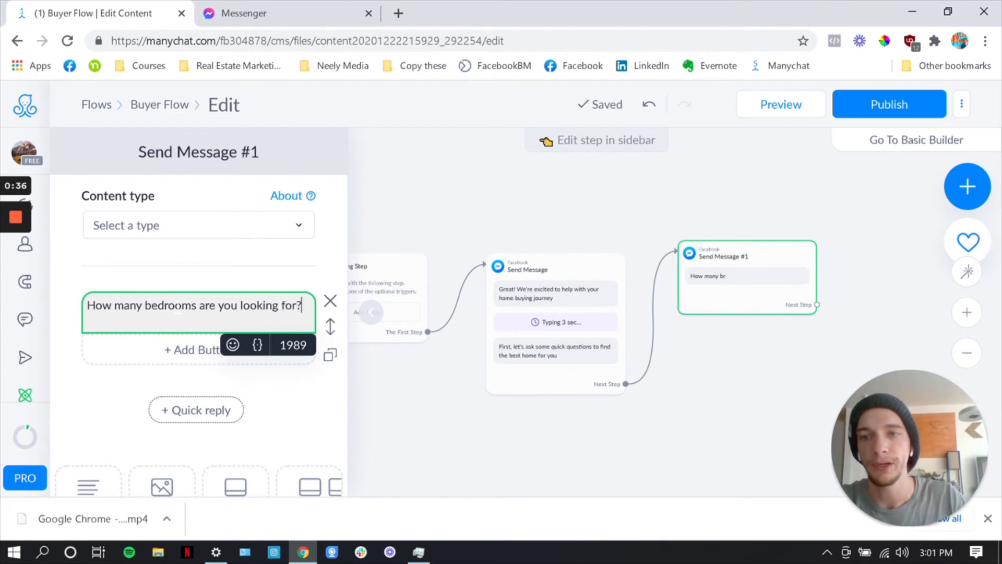
pyautogui.write('r?')
pyautogui.click(110, 408)
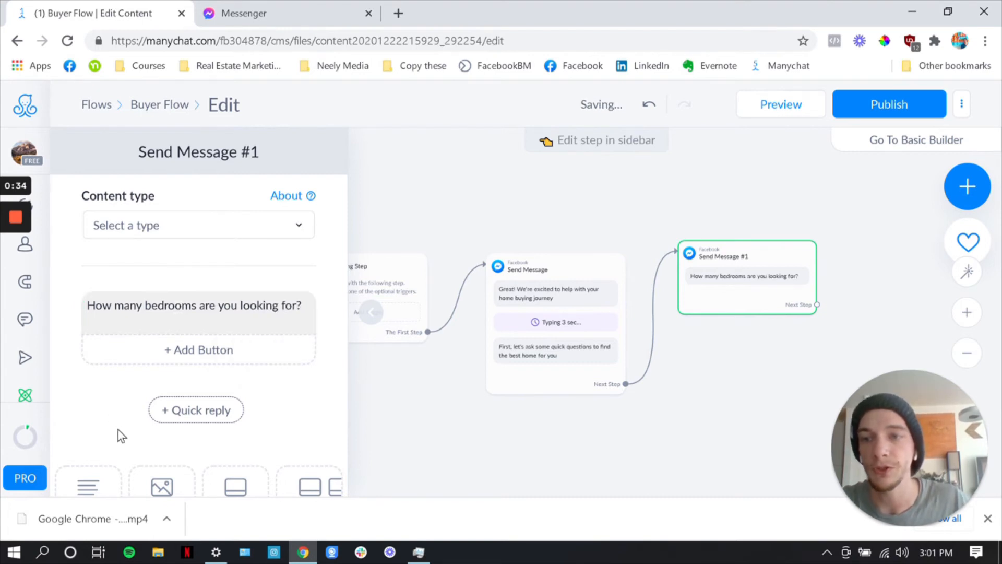
# Add two quick replies, "1" and "2", under the bedrooms question
pyautogui.scroll(-2, 118, 430)
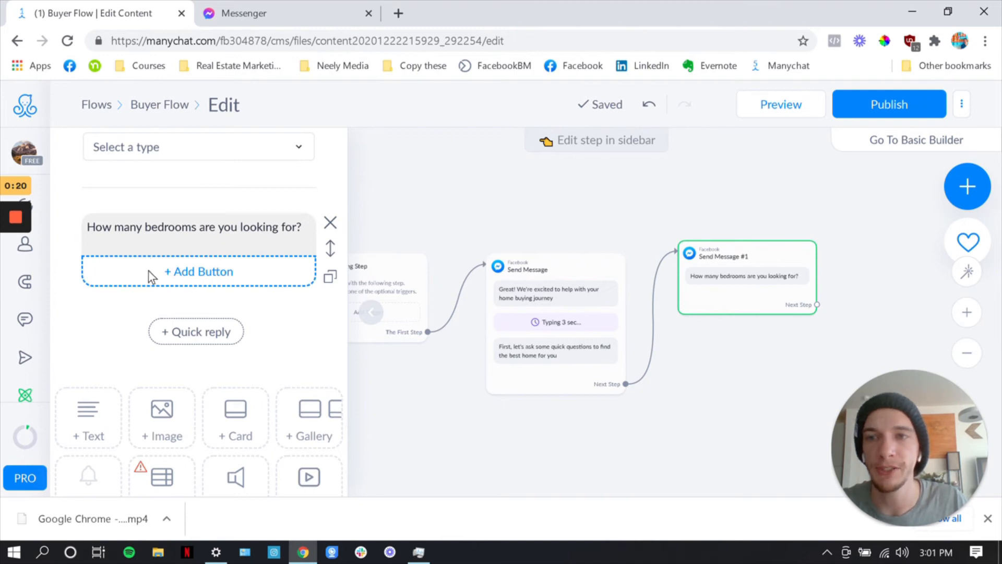
pyautogui.click(202, 334)
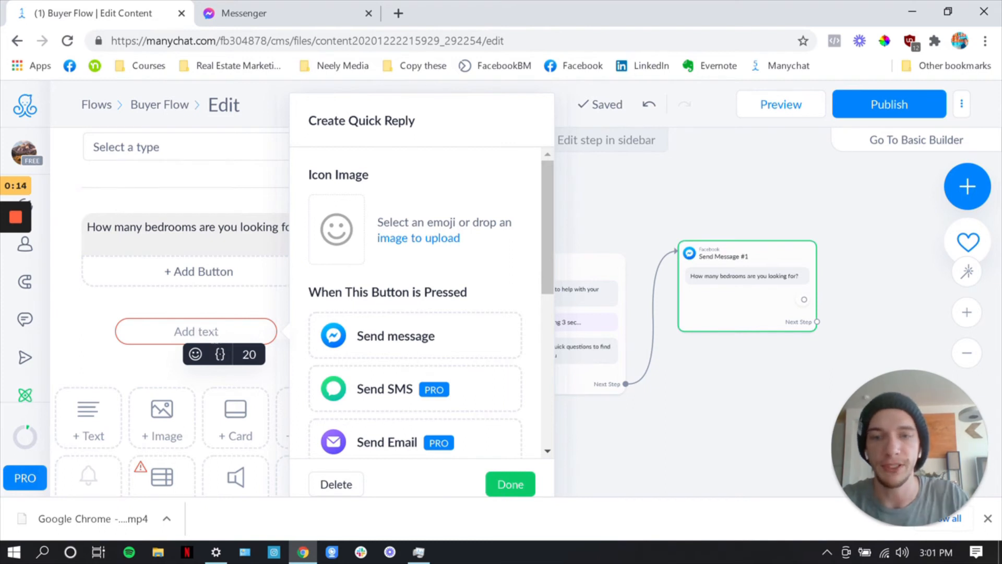
pyautogui.write('1-')
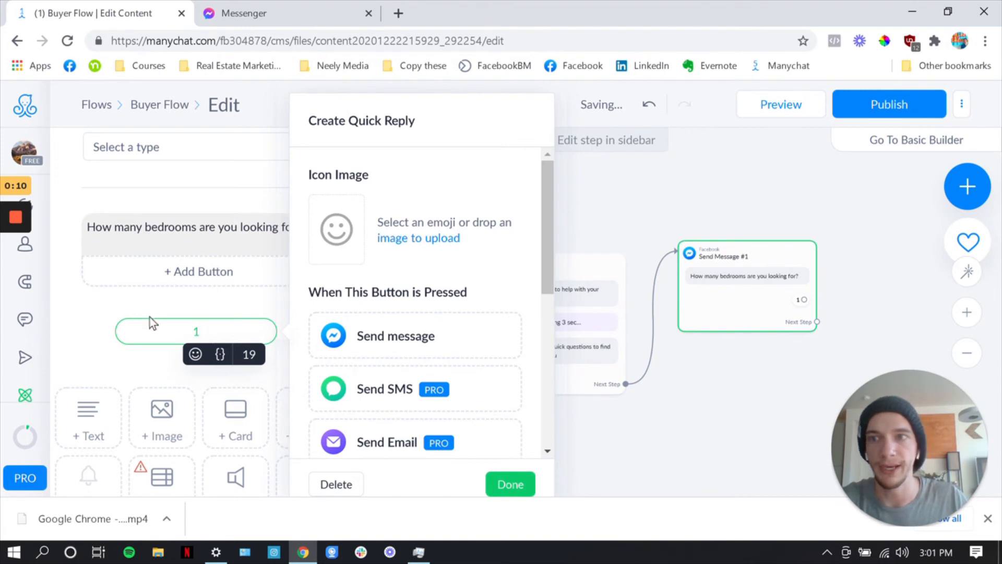
pyautogui.click(149, 368)
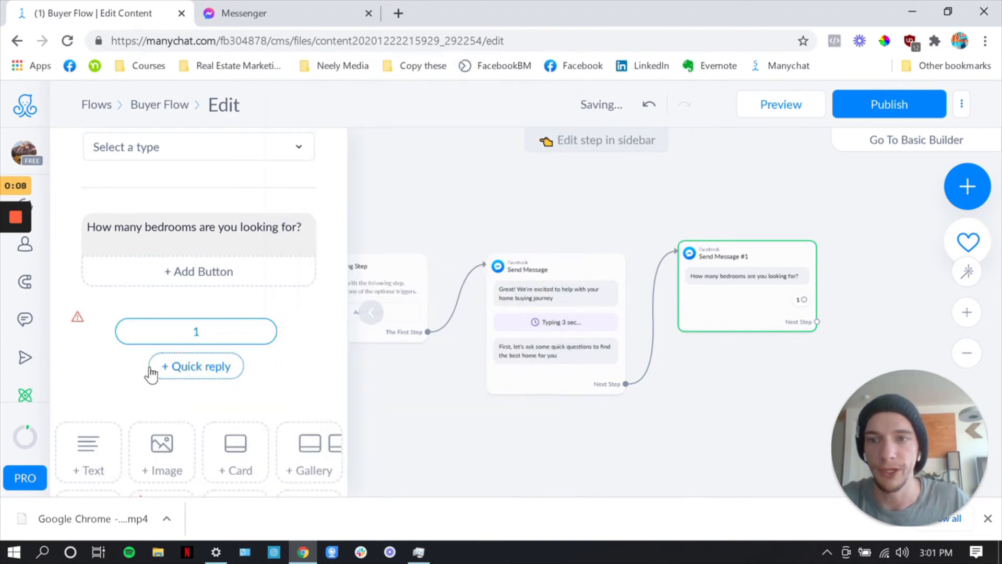
pyautogui.click(174, 372)
pyautogui.write('2')
pyautogui.click(130, 399)
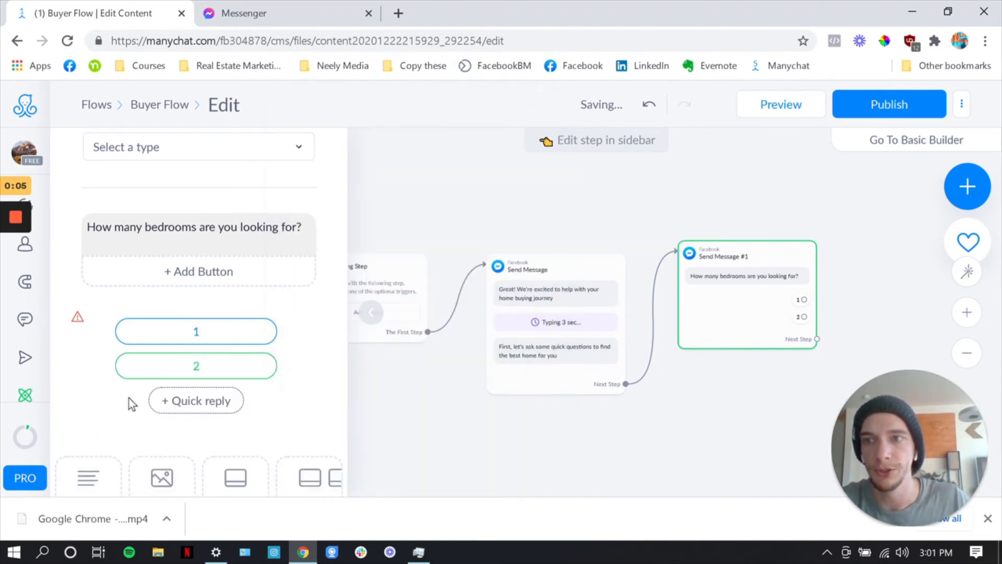
# Add three more quick replies, "3", "4" and "5+", under the bedrooms question
pyautogui.click(208, 403)
pyautogui.write('3')
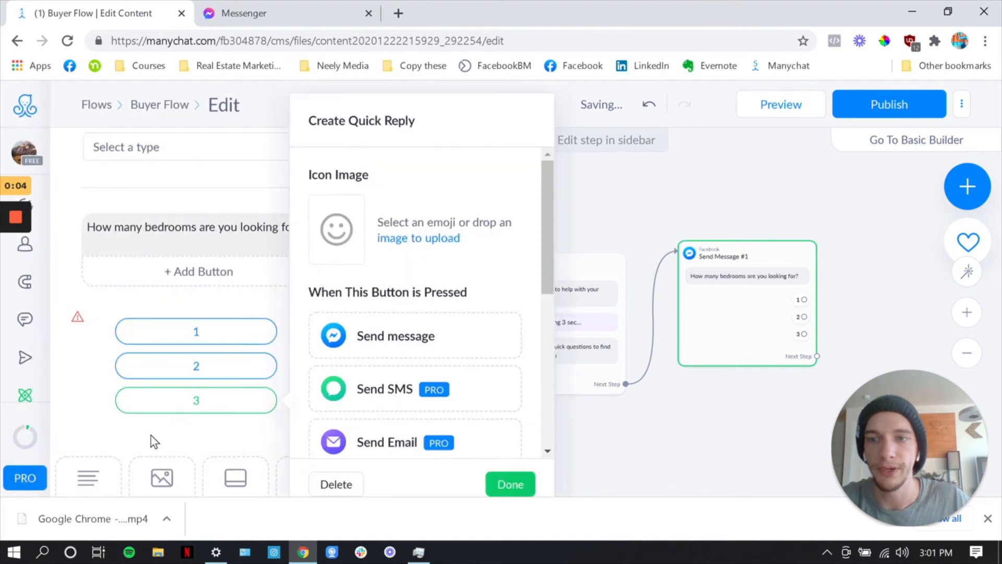
pyautogui.click(151, 436)
pyautogui.click(178, 441)
pyautogui.write('4')
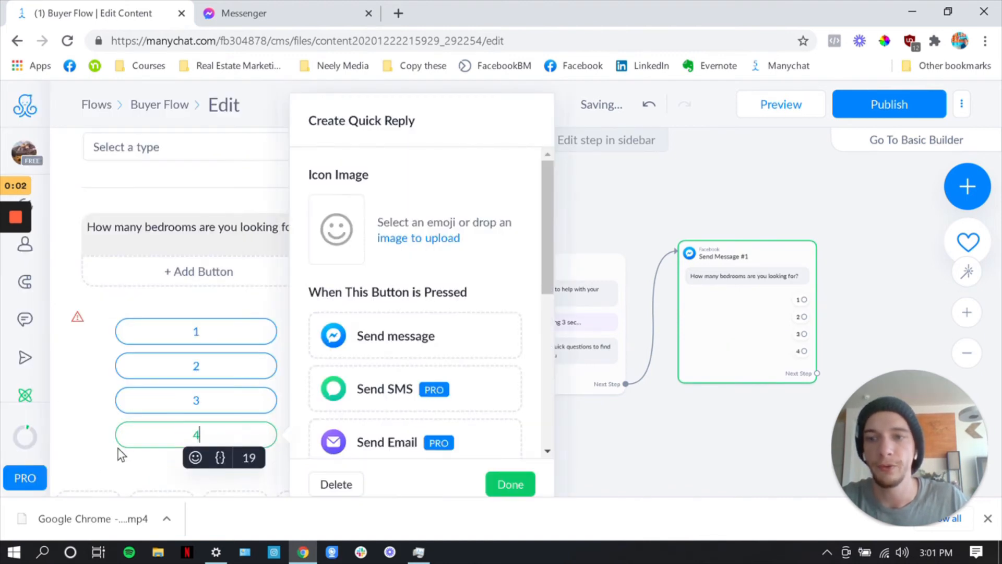
pyautogui.click(118, 459)
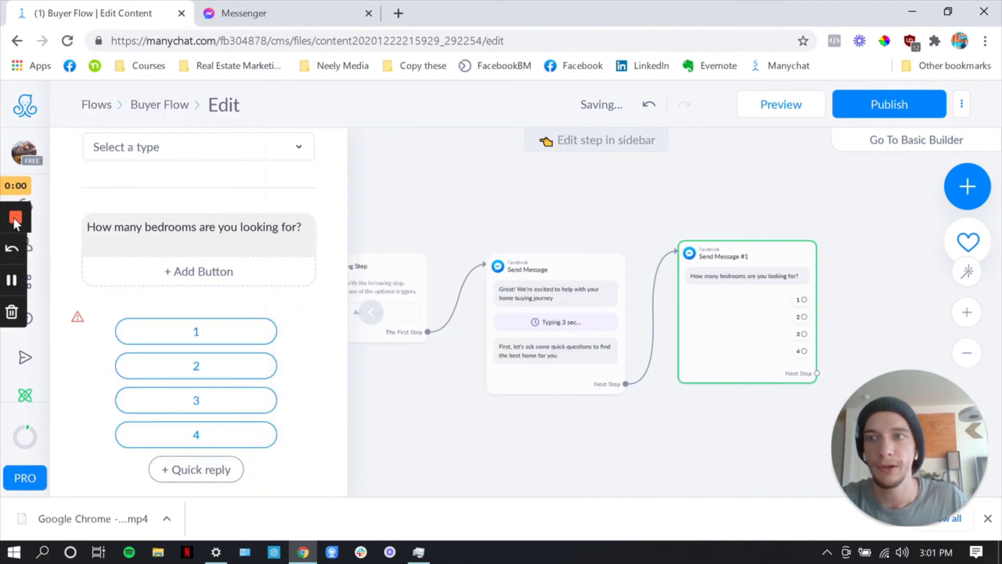
pyautogui.click(205, 467)
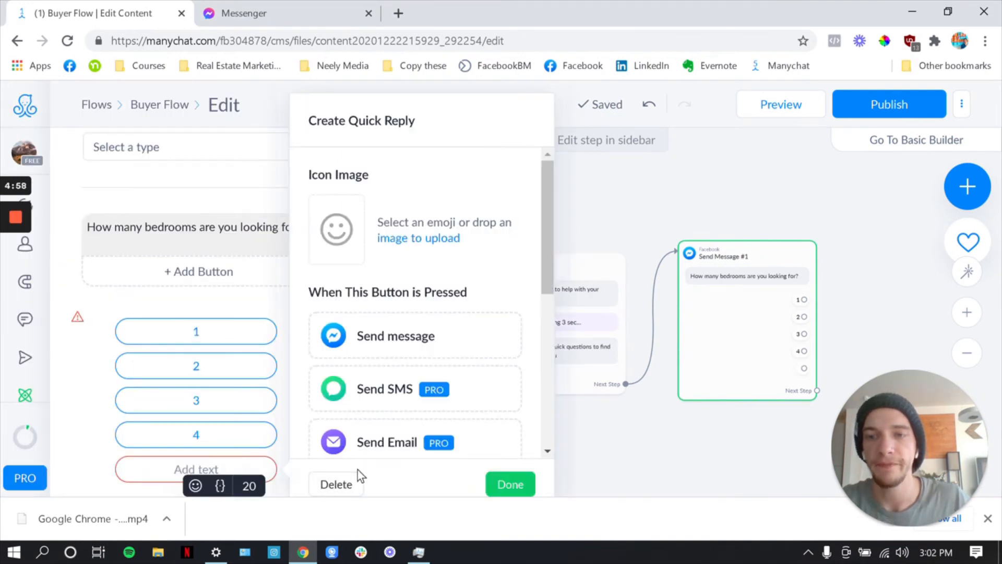
pyautogui.write('5+')
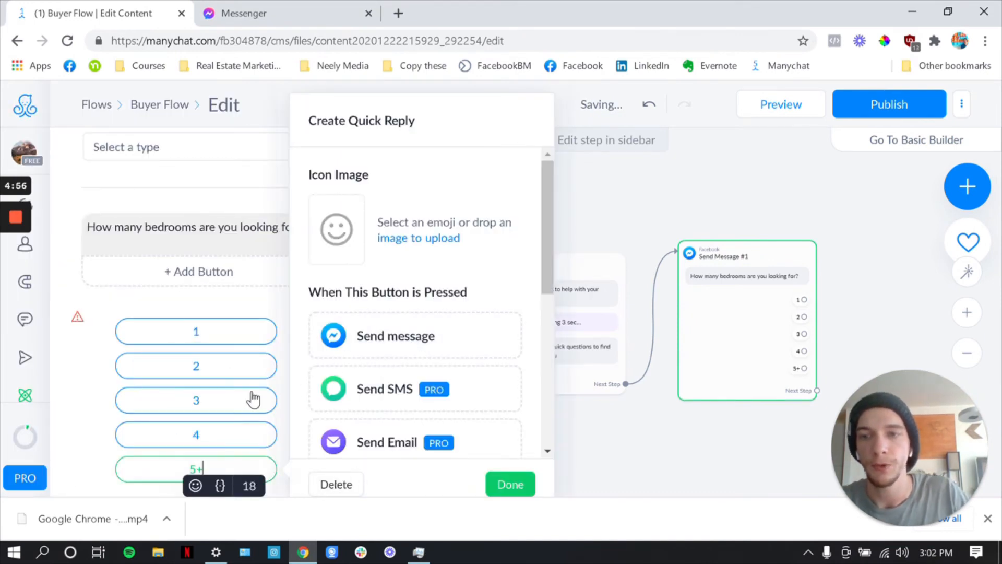
pyautogui.click(226, 386)
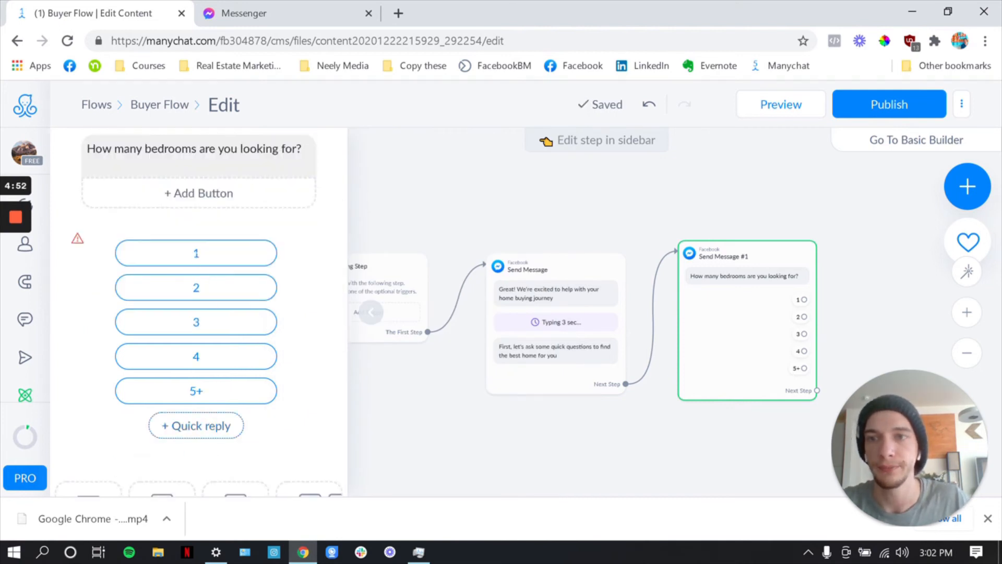
# Review the actions that can be assigned to the bedrooms question's "1" quick reply
pyautogui.click(202, 256)
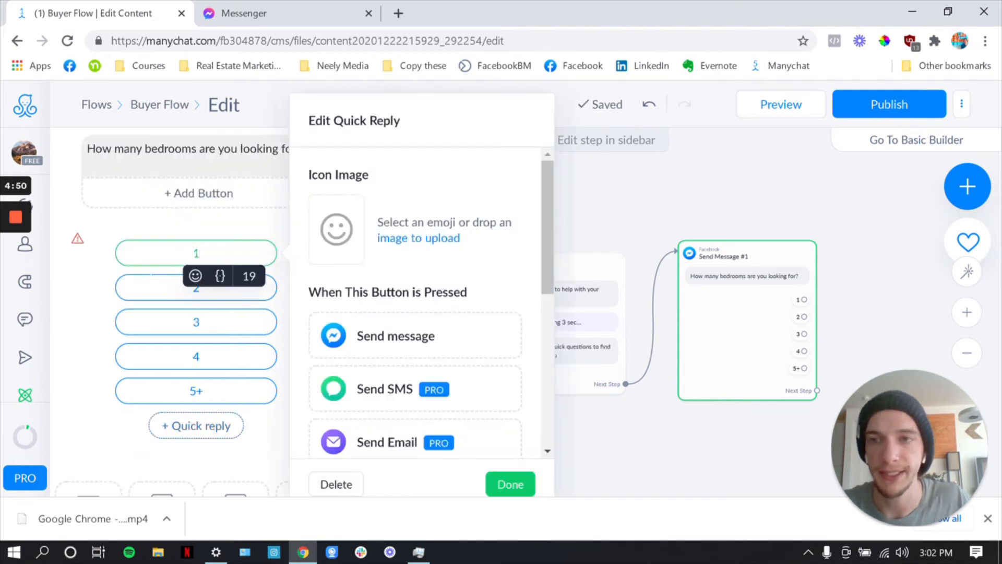
pyautogui.scroll(-2, 183, 323)
pyautogui.scroll(2, 181, 345)
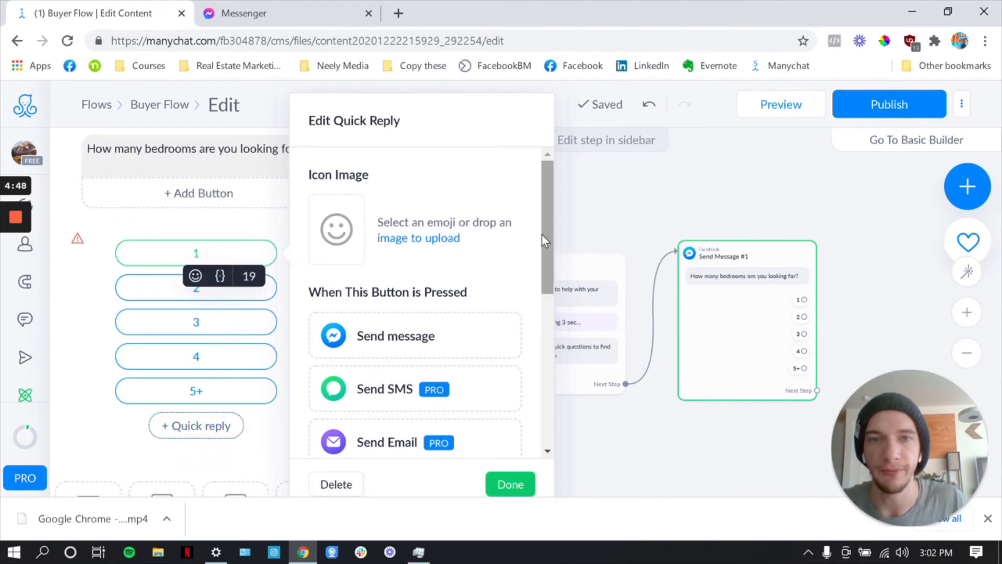
pyautogui.scroll(-4, 432, 355)
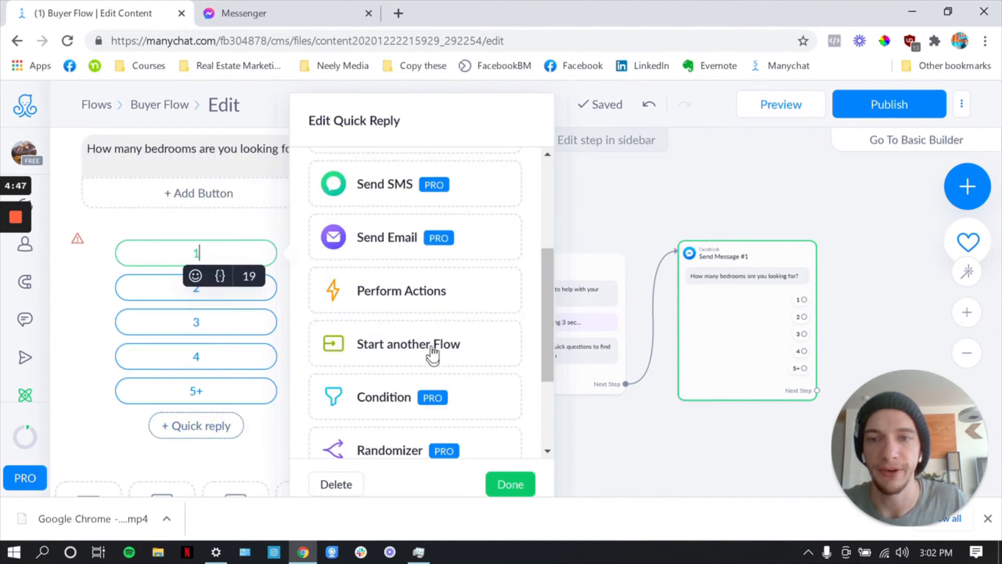
pyautogui.click(110, 439)
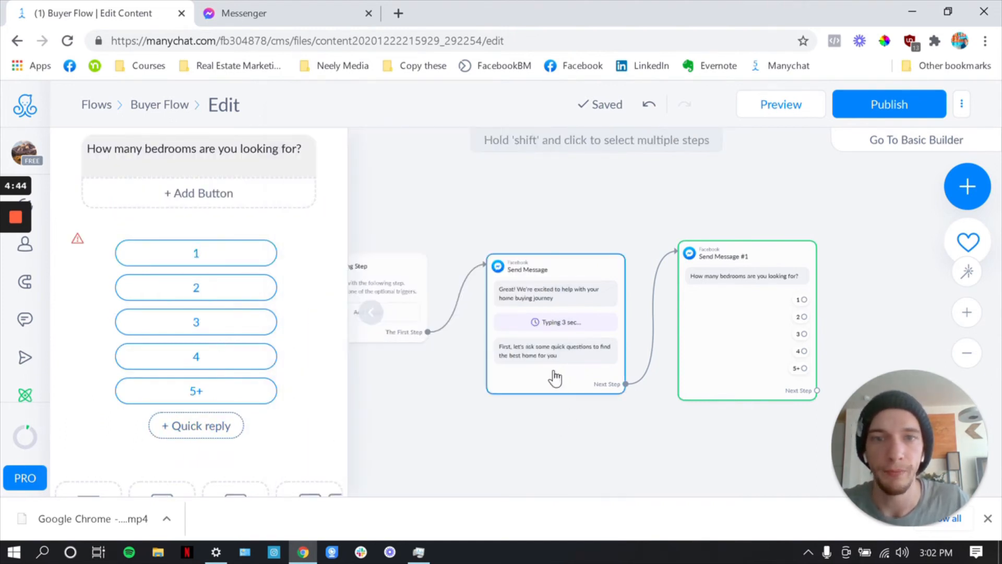
# Place a new Send Message step beside the bedrooms step and write "How many bathrooms?" as its text
pyautogui.moveTo(594, 427); pyautogui.dragTo(417, 405)
pyautogui.click(449, 373)
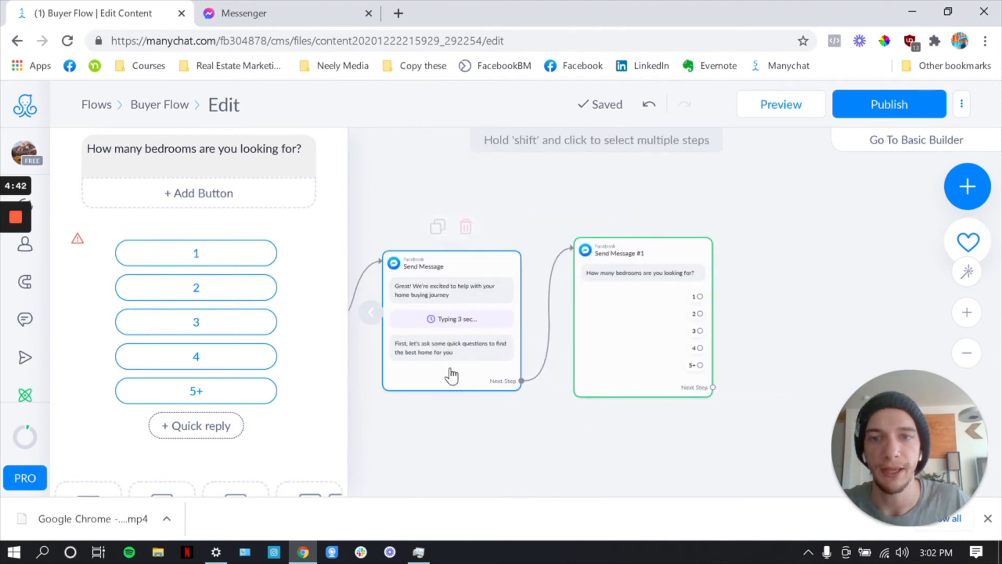
pyautogui.click(615, 282)
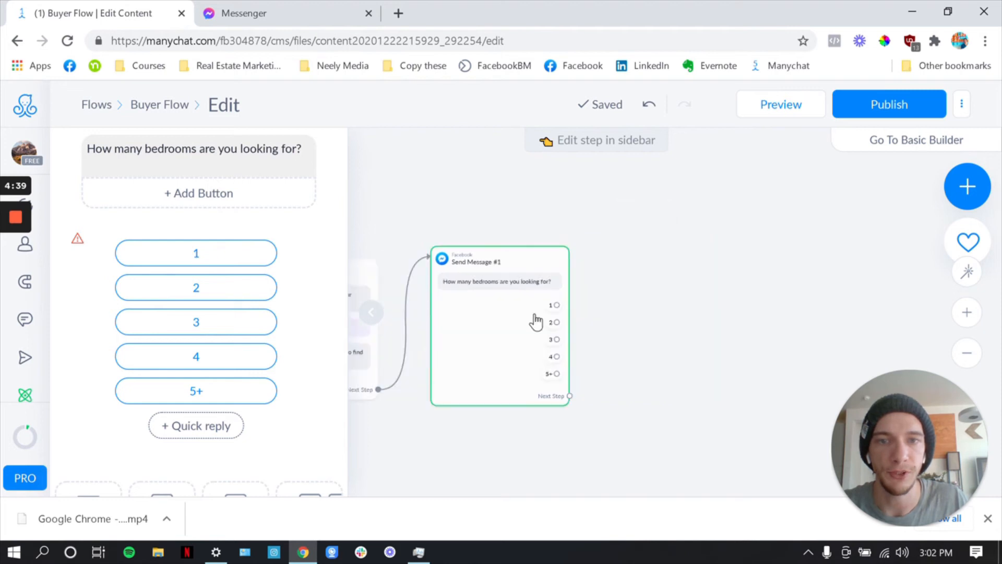
pyautogui.click(369, 319)
pyautogui.click(596, 263)
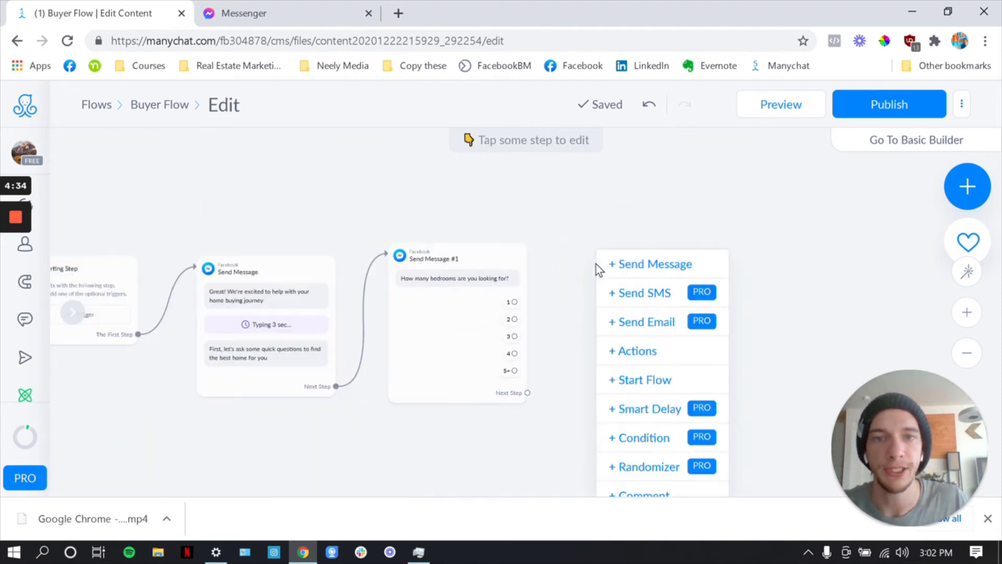
pyautogui.click(590, 248)
pyautogui.click(591, 249)
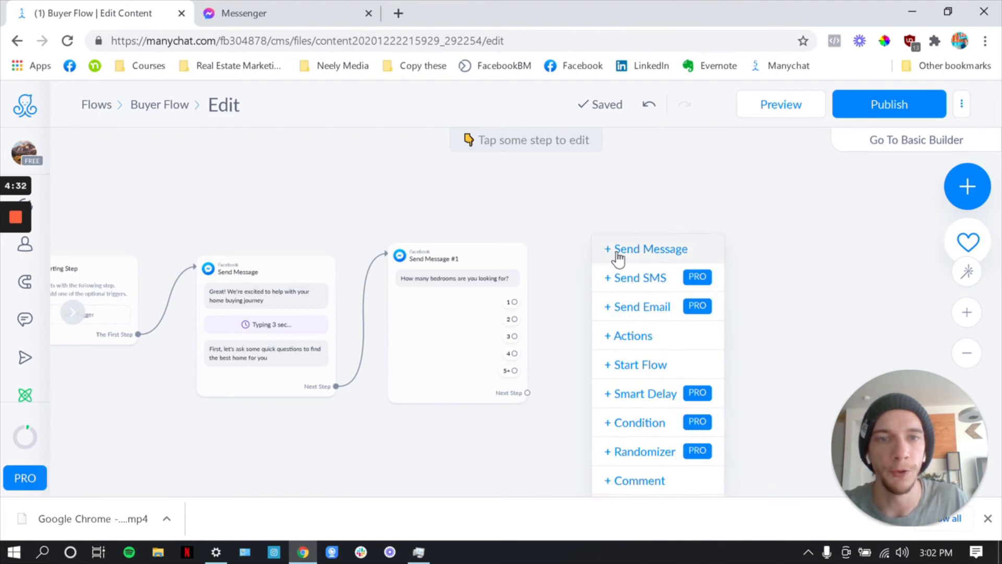
pyautogui.click(618, 250)
pyautogui.click(649, 281)
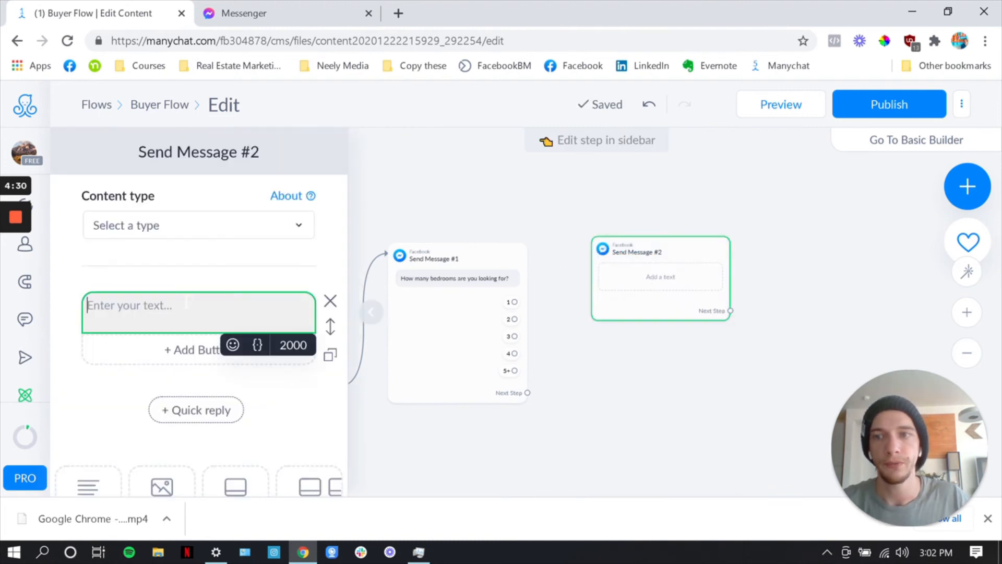
pyautogui.write('How many bathrooms?')
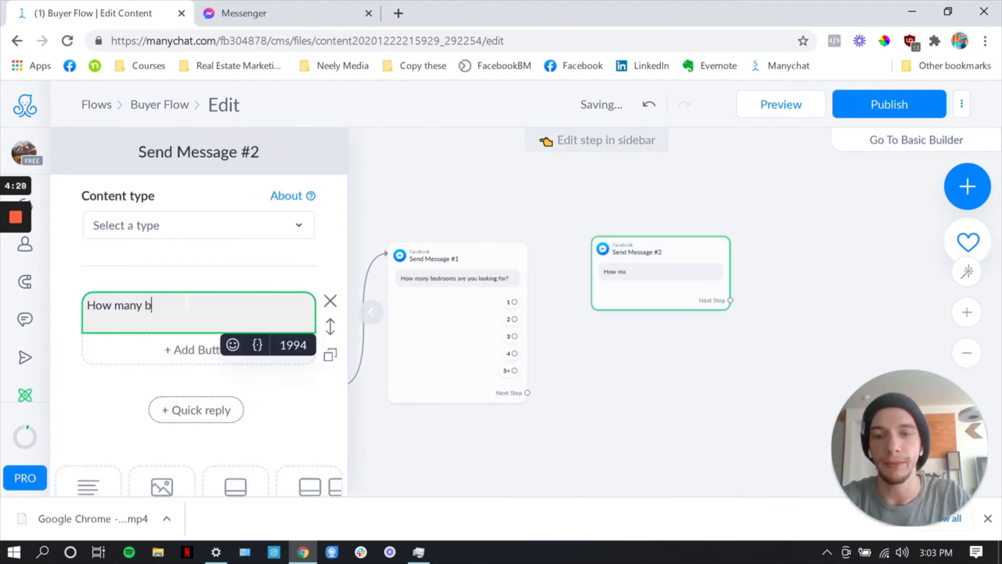
# Add quick replies "1" and "2" under the bathrooms question
pyautogui.click(199, 410)
pyautogui.write('1')
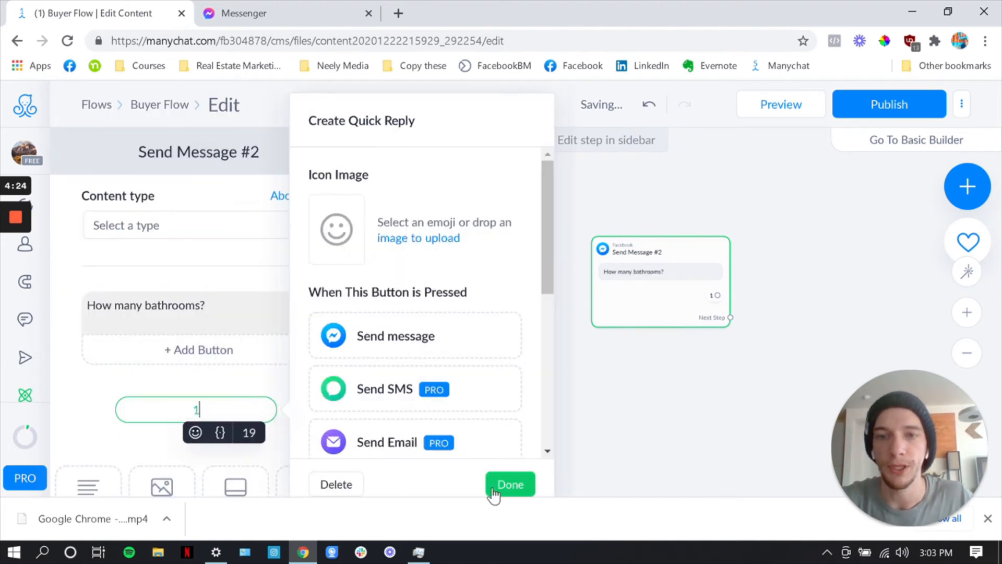
pyautogui.click(509, 483)
pyautogui.click(202, 445)
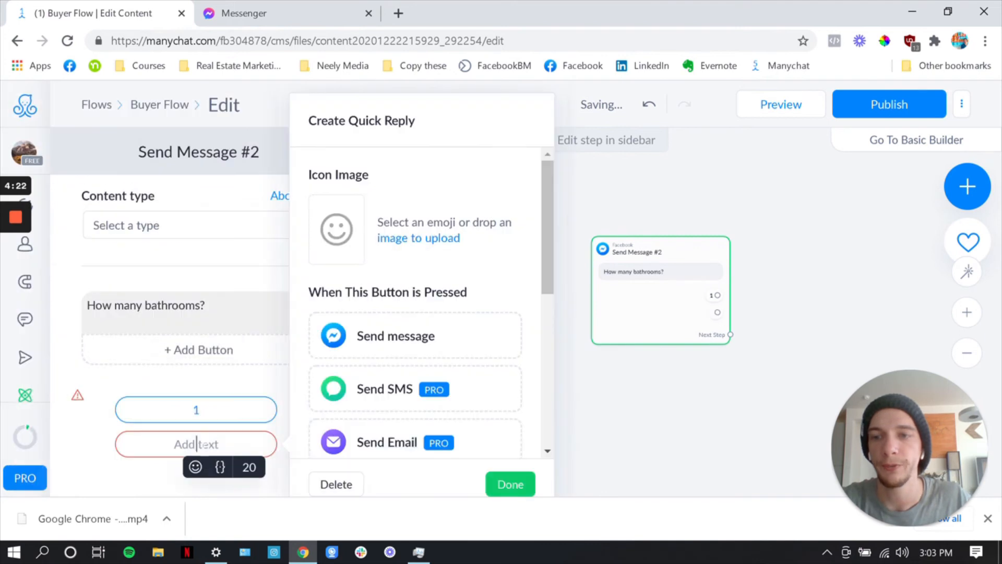
pyautogui.write('2')
pyautogui.click(510, 484)
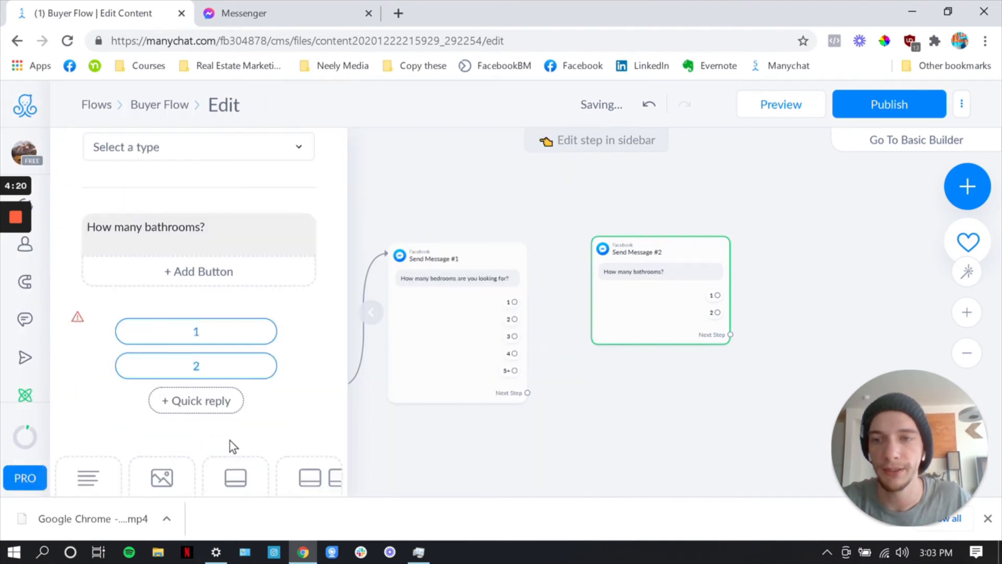
# Add the remaining quick replies "3", "4" and "5+" under the bathrooms question
pyautogui.click(206, 412)
pyautogui.write('3')
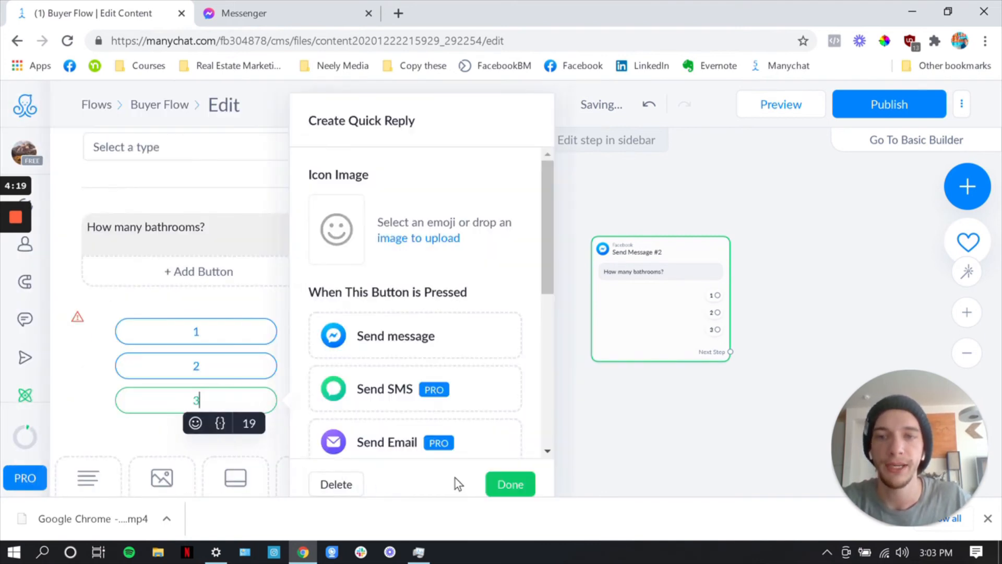
pyautogui.click(496, 484)
pyautogui.click(209, 357)
pyautogui.write('4')
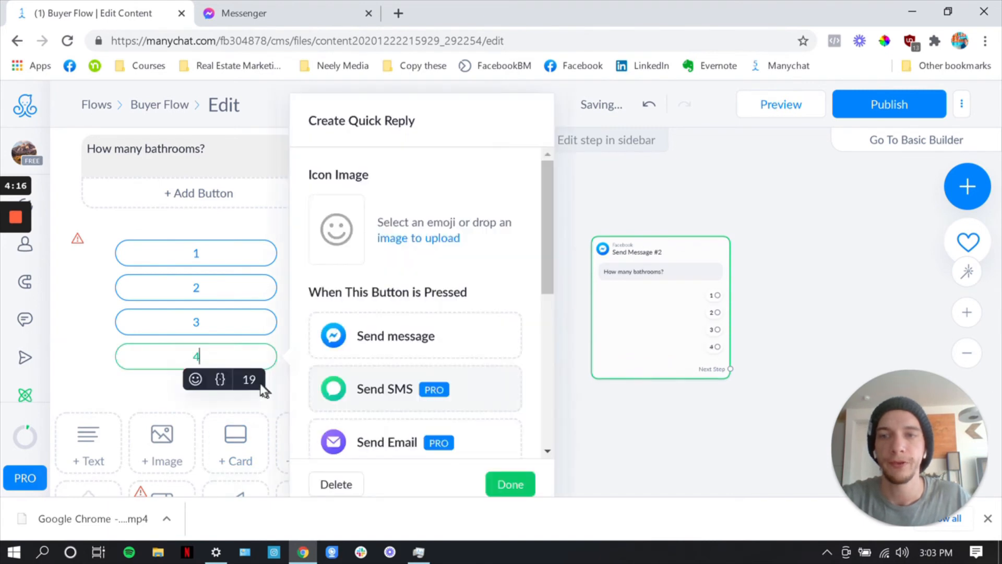
pyautogui.click(493, 484)
pyautogui.click(208, 394)
pyautogui.write('5+')
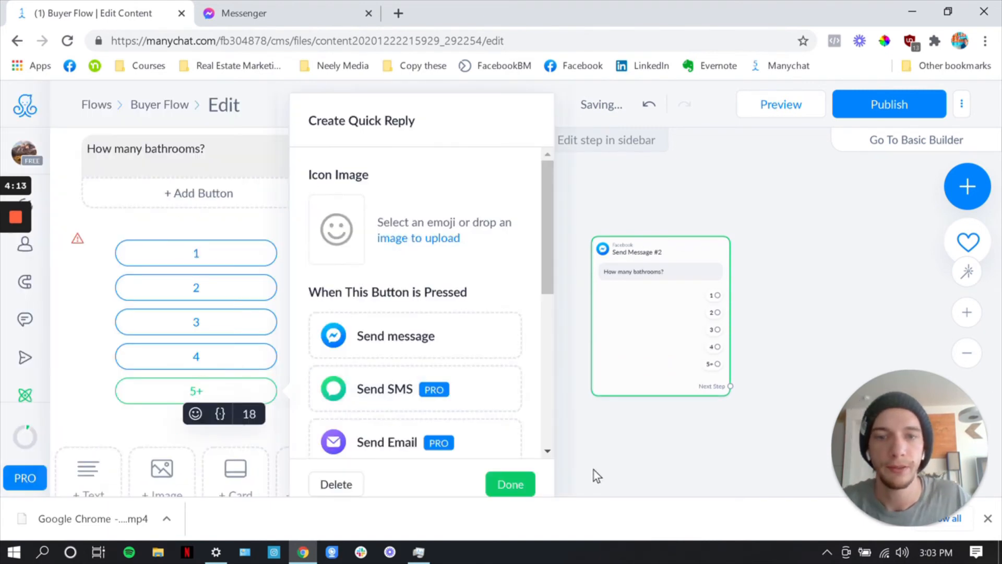
pyautogui.click(596, 475)
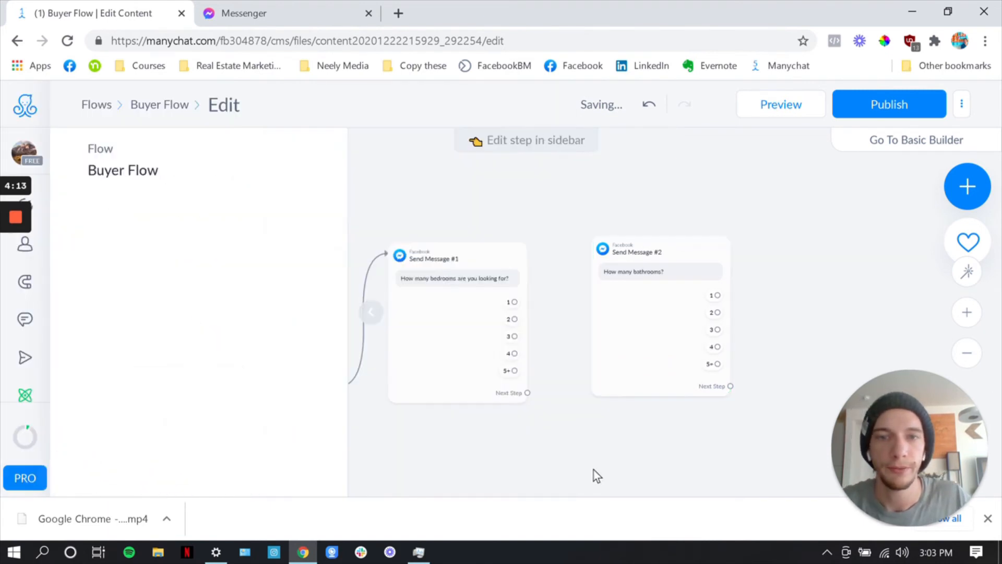
# Link the bedrooms question's "5+", "4" and "3" quick replies to the bathrooms message step
pyautogui.scroll(3, 541, 377)
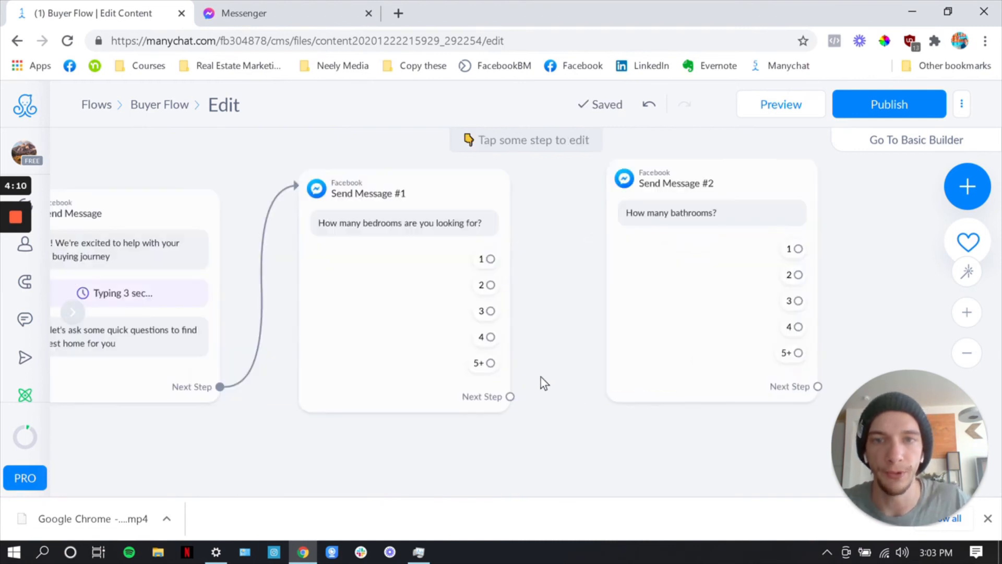
pyautogui.moveTo(543, 374); pyautogui.dragTo(477, 383)
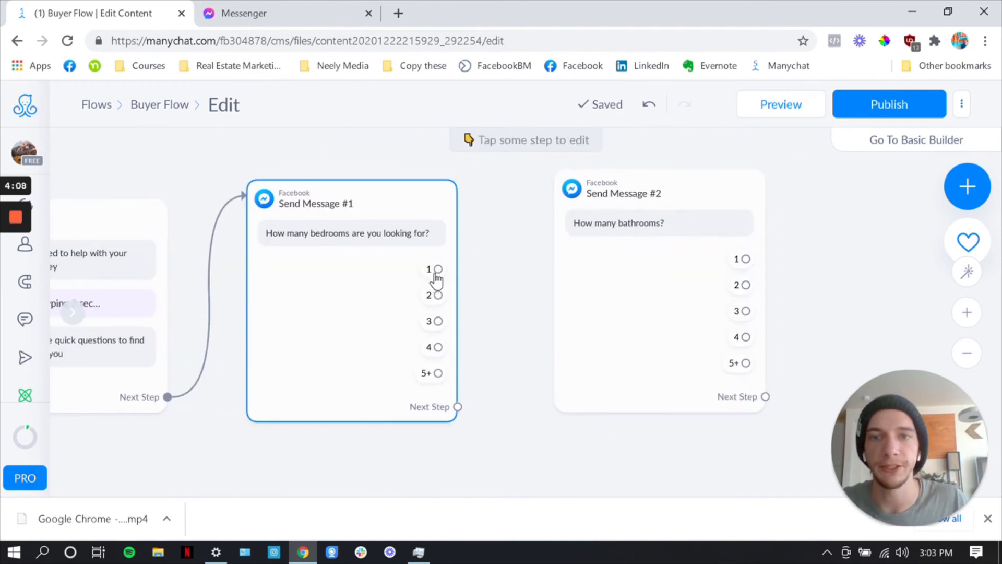
pyautogui.click(438, 373)
pyautogui.click(580, 291)
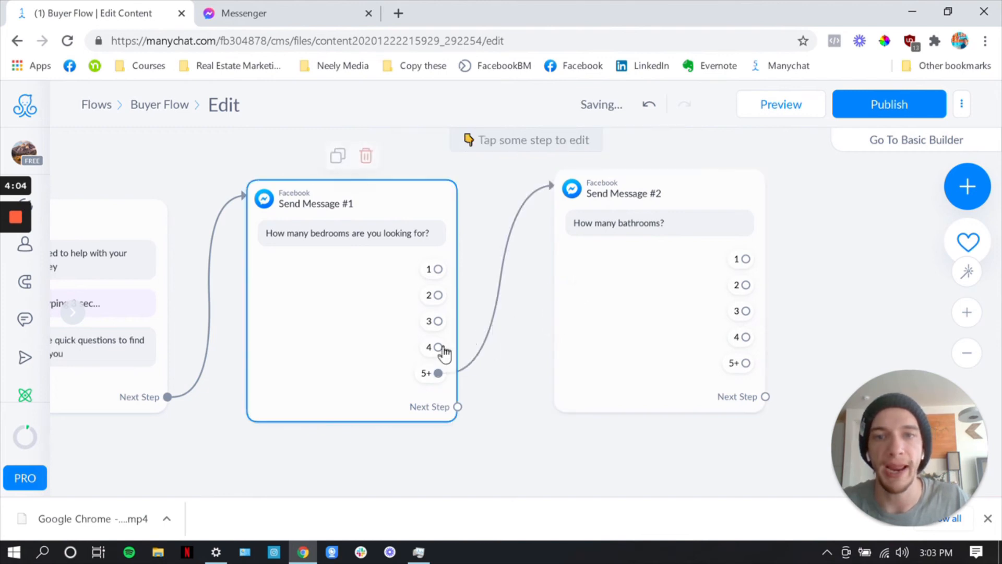
pyautogui.moveTo(437, 347); pyautogui.dragTo(572, 293)
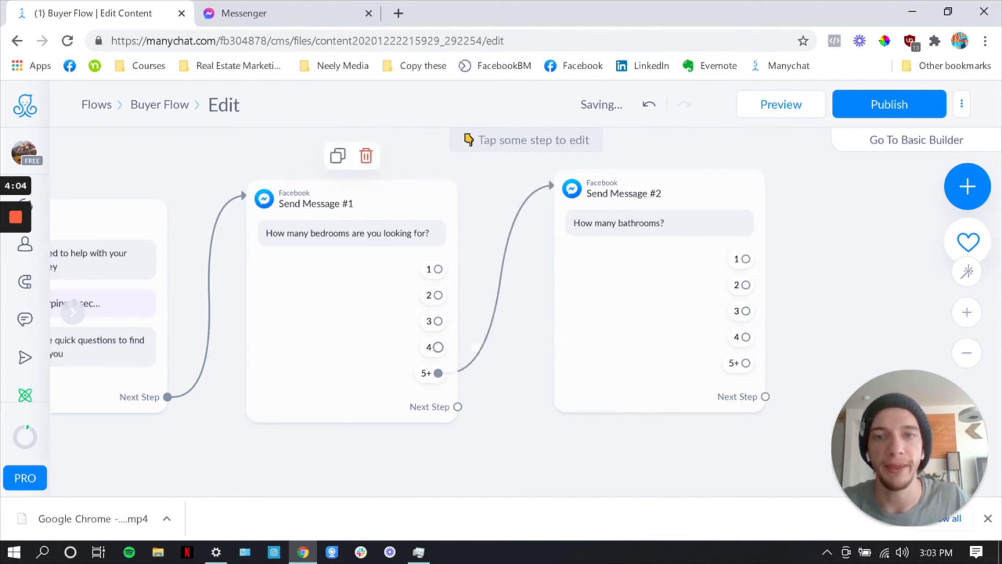
pyautogui.click(438, 321)
pyautogui.click(600, 309)
# Link the bedrooms question's "2" and "1" quick replies to the bathrooms message step
pyautogui.click(438, 295)
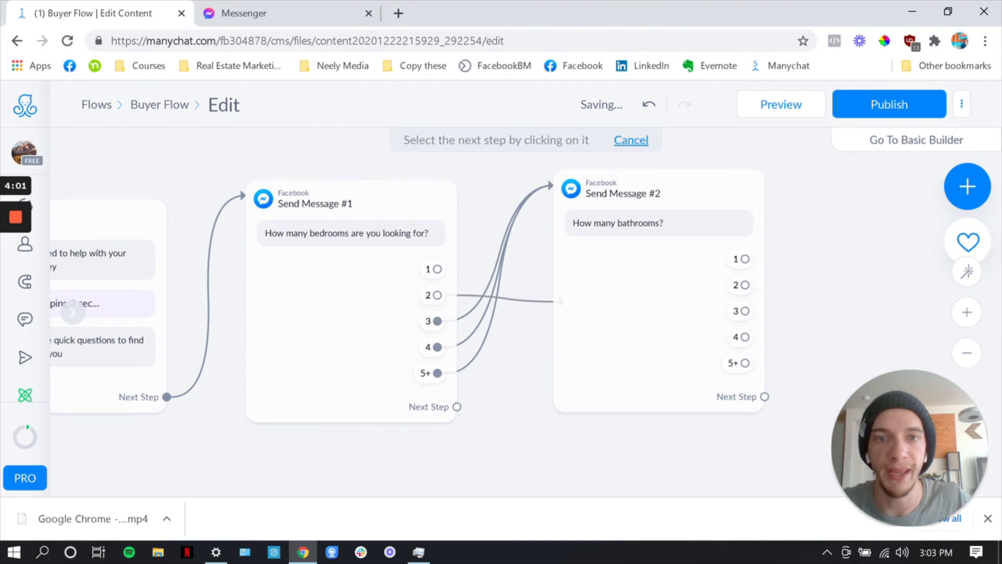
pyautogui.click(569, 293)
pyautogui.click(597, 245)
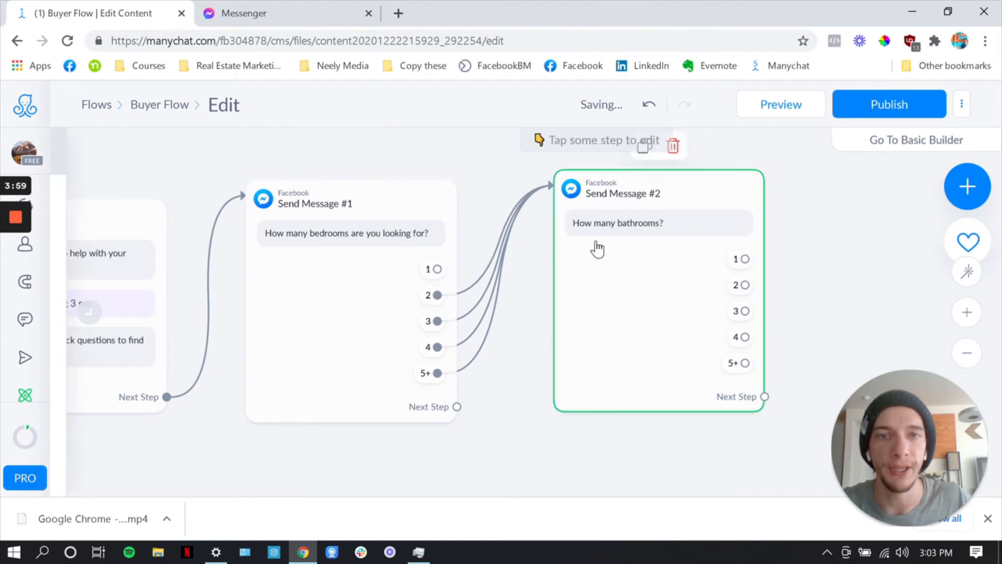
pyautogui.click(438, 269)
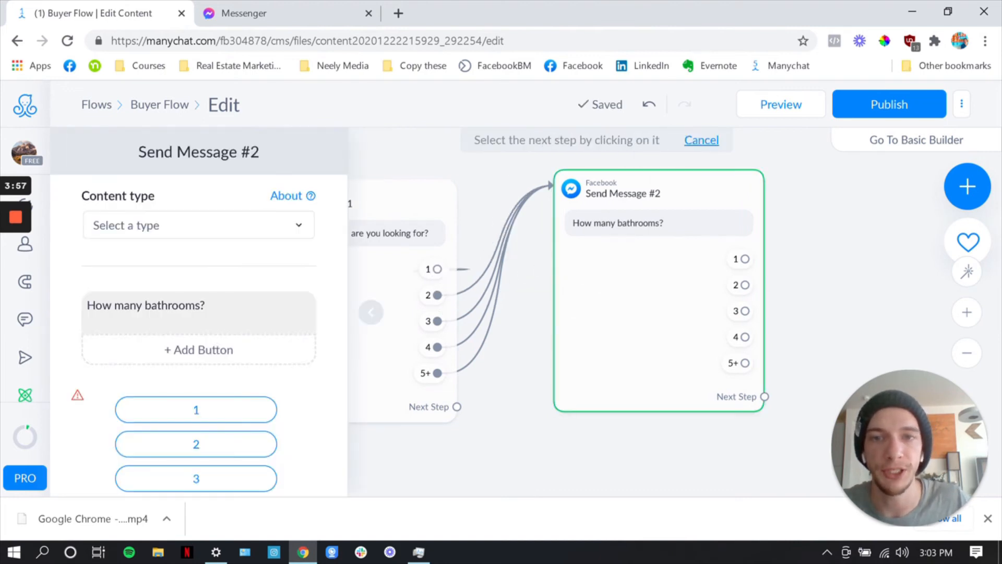
pyautogui.click(586, 245)
pyautogui.click(371, 312)
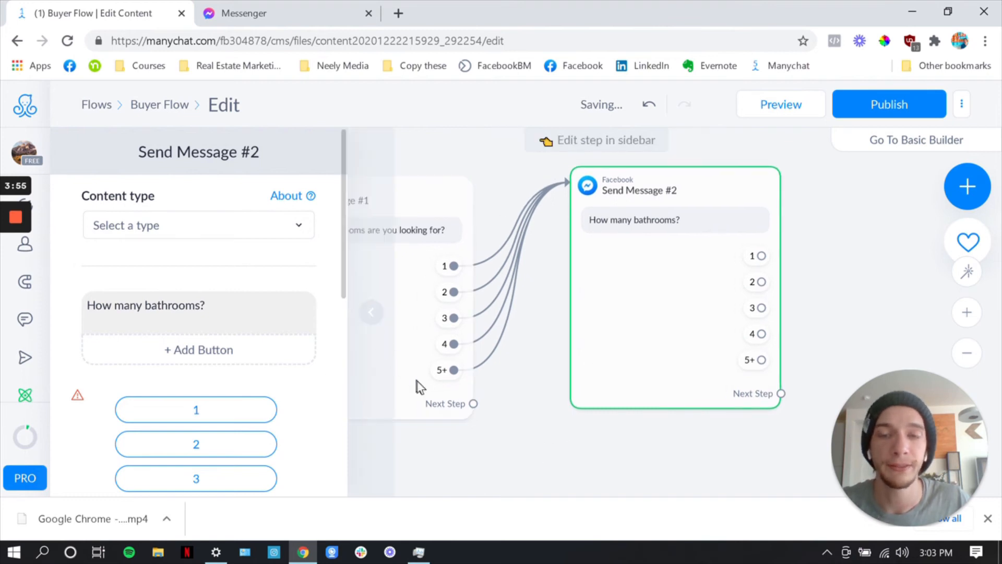
pyautogui.scroll(2, 563, 477)
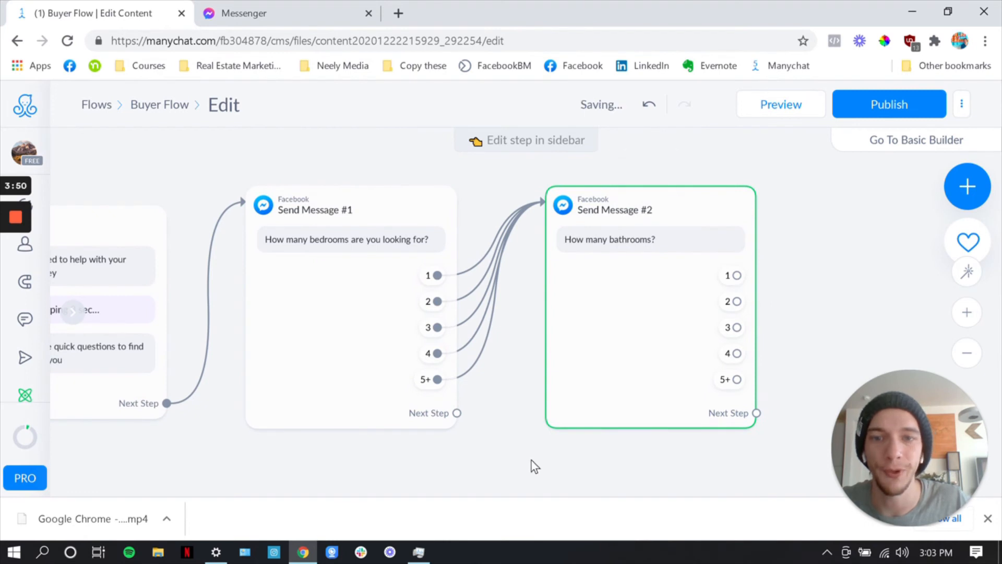
pyautogui.click(443, 321)
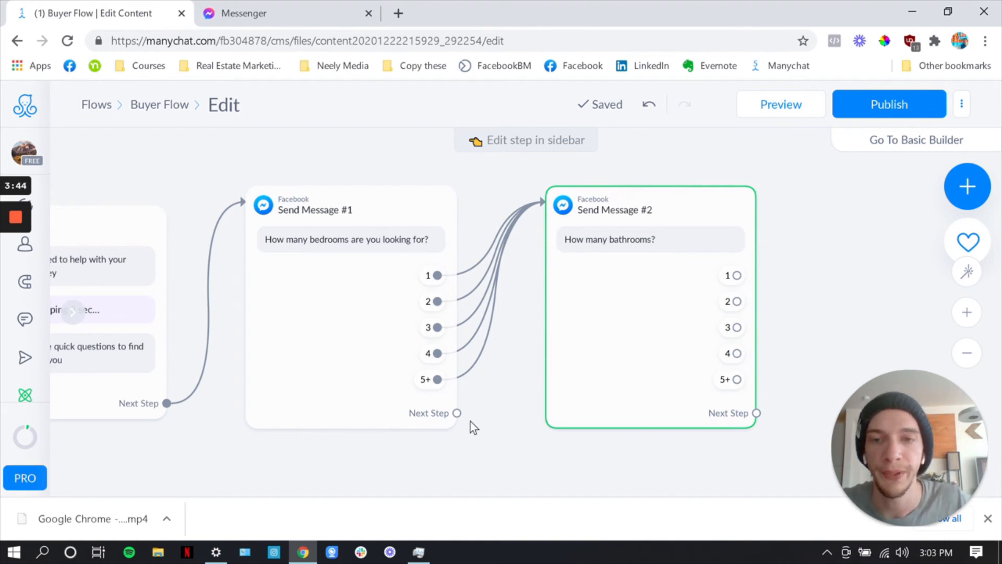
pyautogui.click(428, 419)
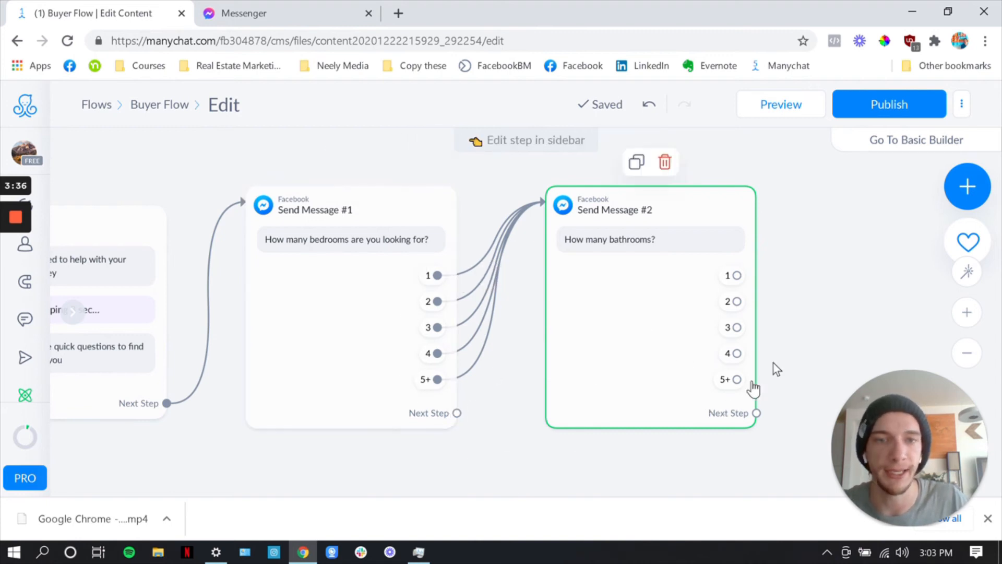
pyautogui.hscroll(7, 758, 297)
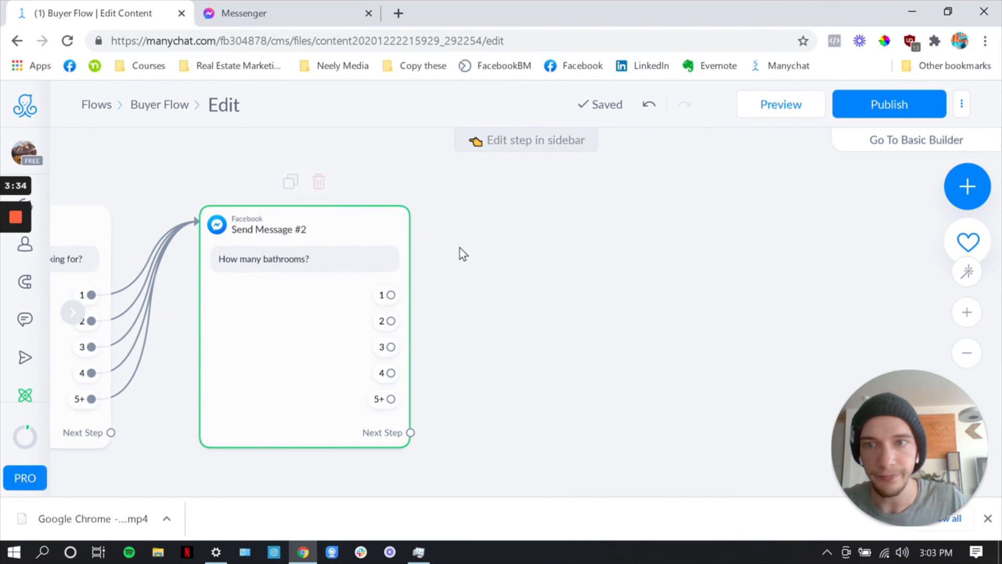
# Add a new Send Message step after the bathrooms question with the text "How many square feet?"
pyautogui.scroll(-3, 380, 277)
pyautogui.moveTo(465, 297); pyautogui.dragTo(527, 287)
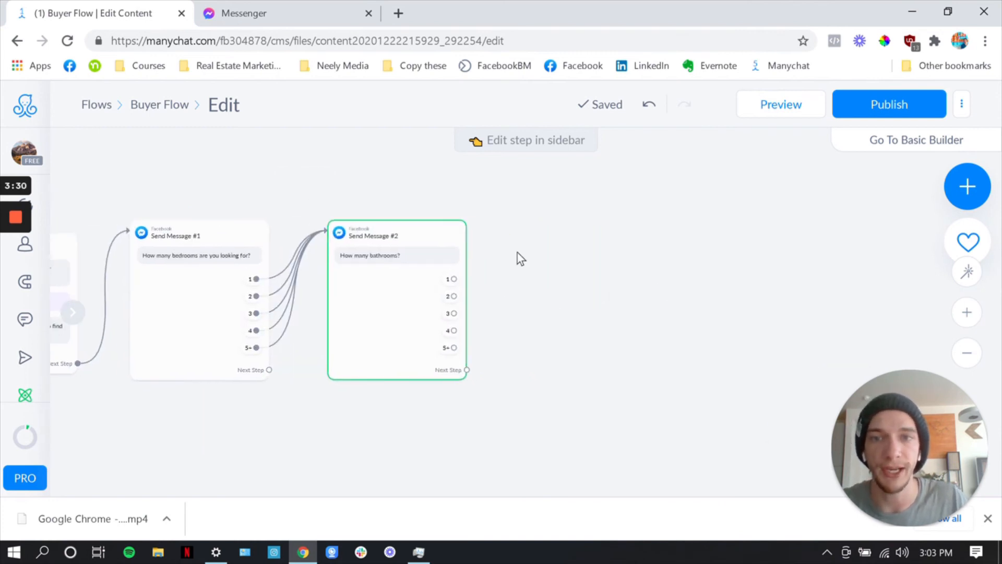
pyautogui.rightClick(518, 253)
pyautogui.click(547, 266)
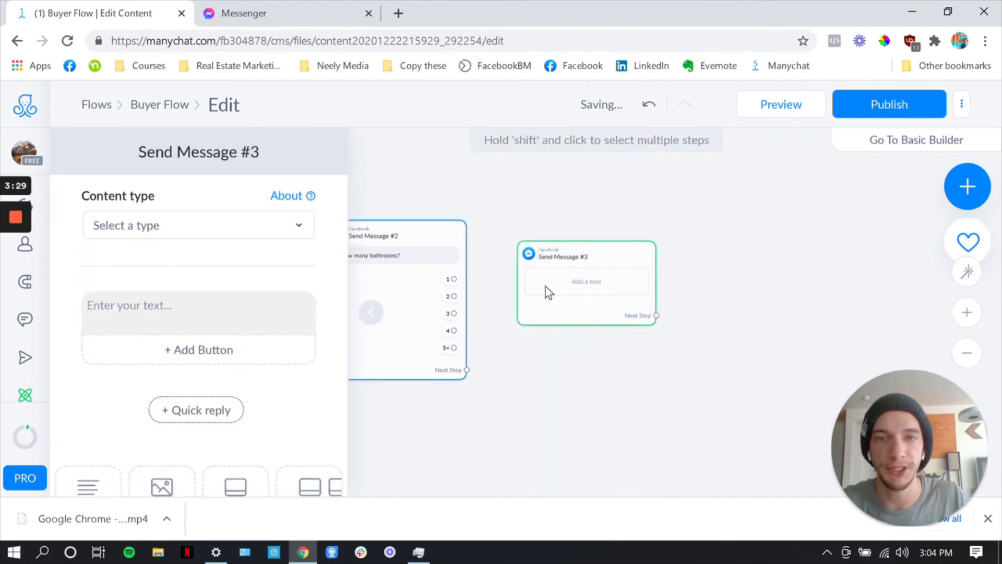
pyautogui.click(196, 292)
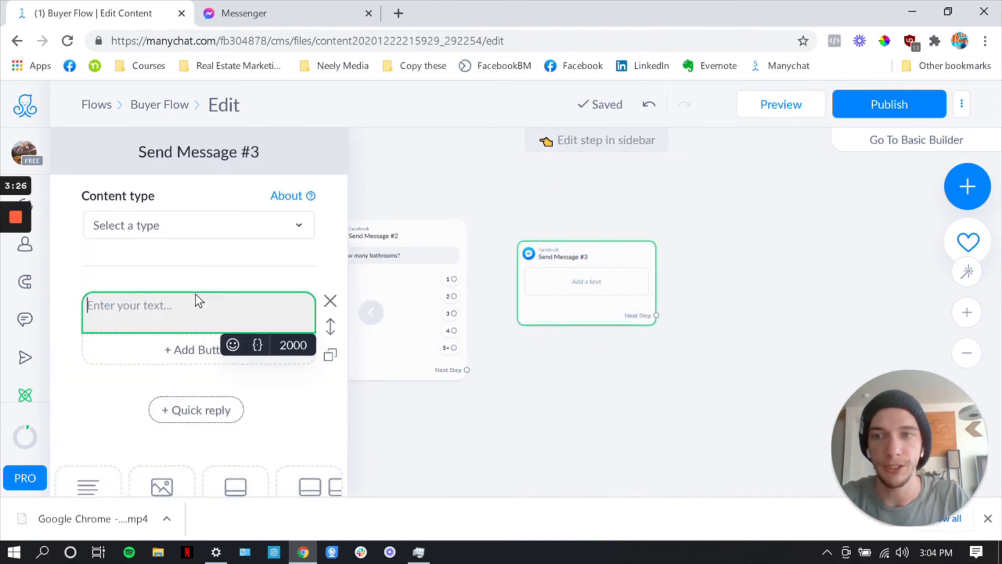
pyautogui.write('How many s')
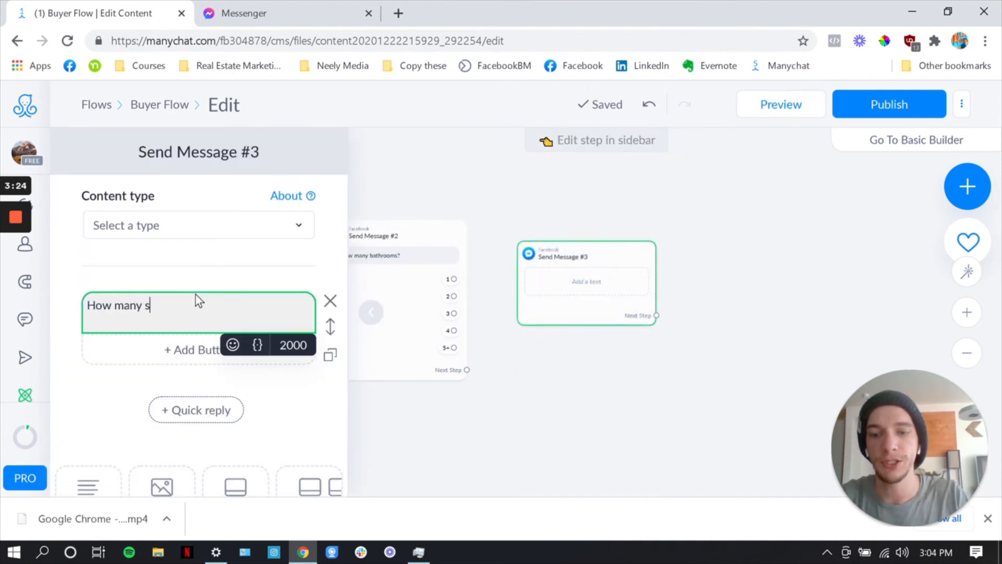
pyautogui.write('quare feet?')
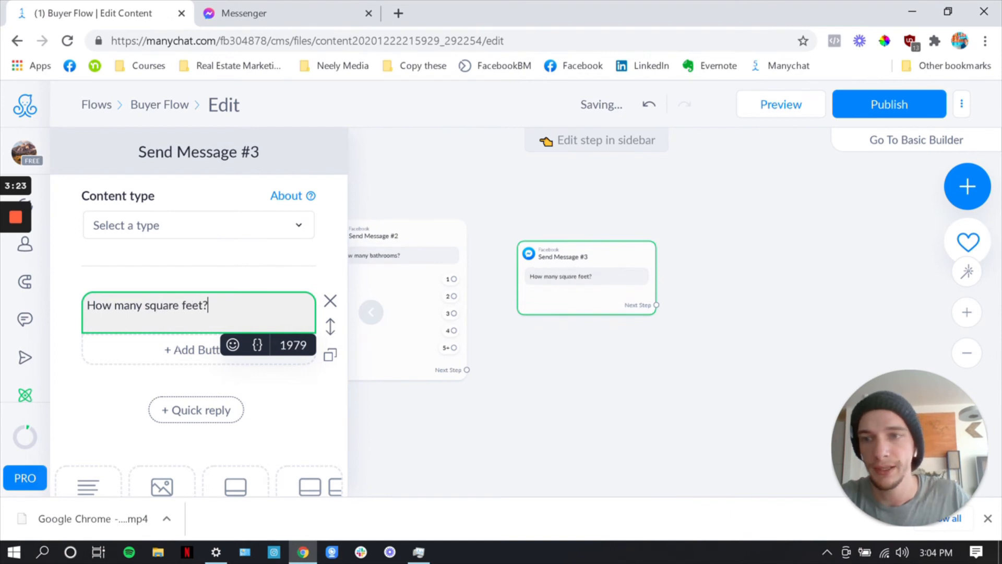
# Add quick replies "1000-2000" and "2000-3000" under the square feet question
pyautogui.click(225, 422)
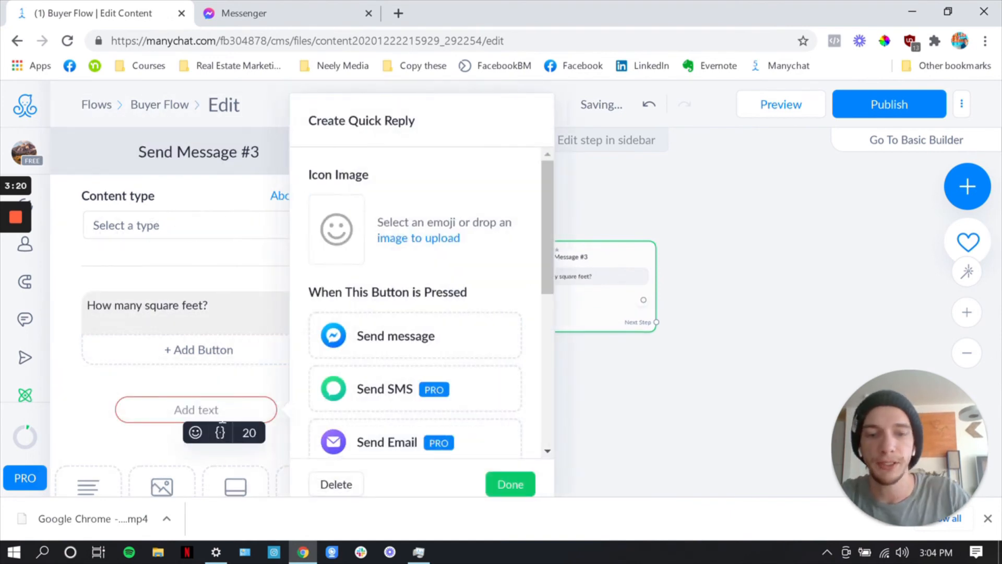
pyautogui.write('1000-2000')
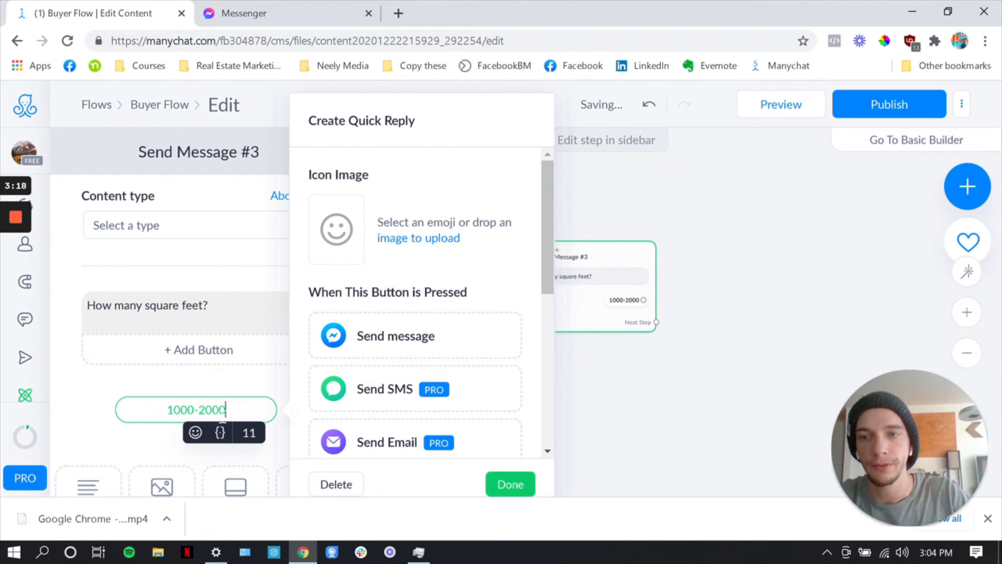
pyautogui.click(510, 484)
pyautogui.click(194, 445)
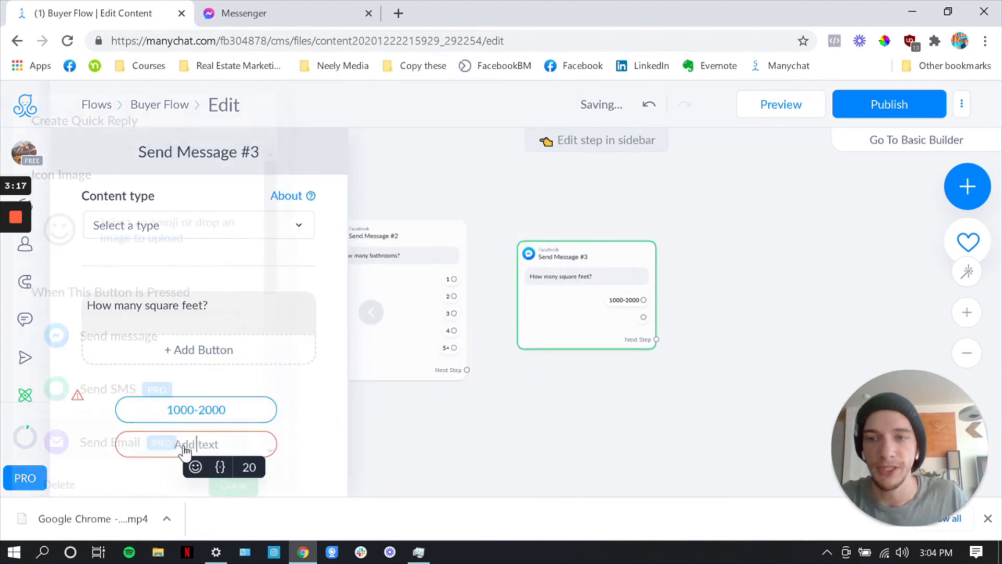
pyautogui.write('2000-3000')
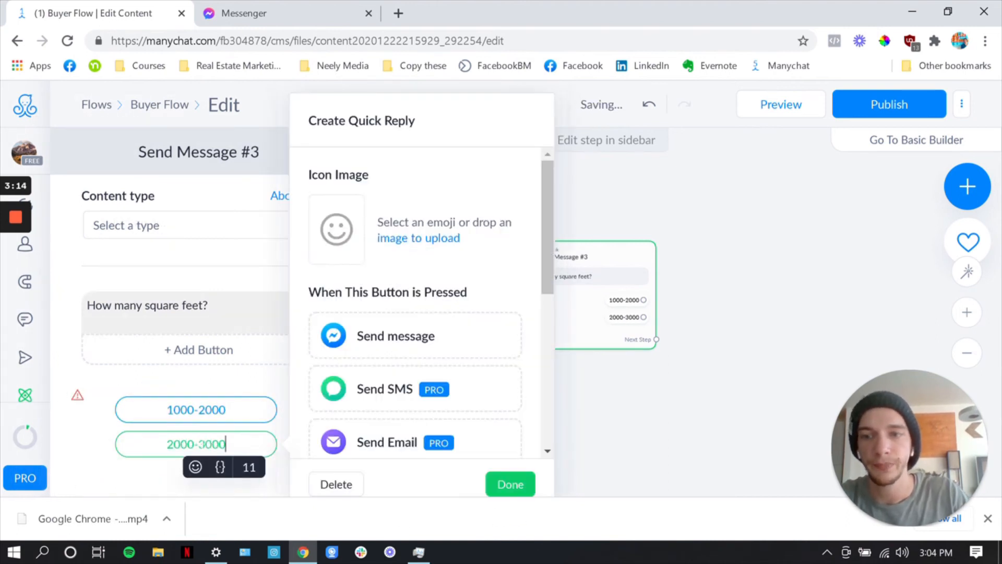
pyautogui.click(510, 486)
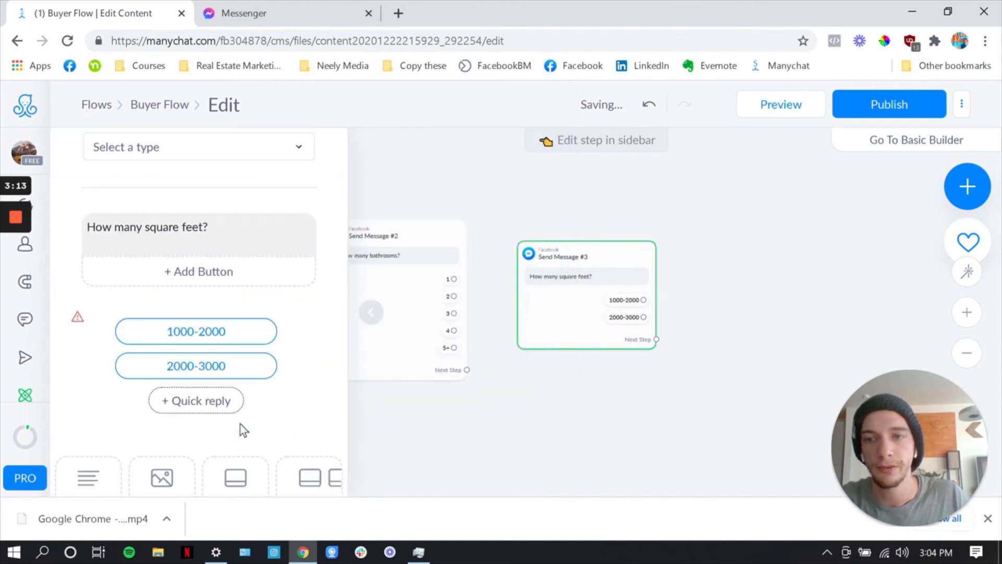
# Add a third quick reply "3000-4000+" under the square feet question
pyautogui.click(214, 403)
pyautogui.write('300-40')
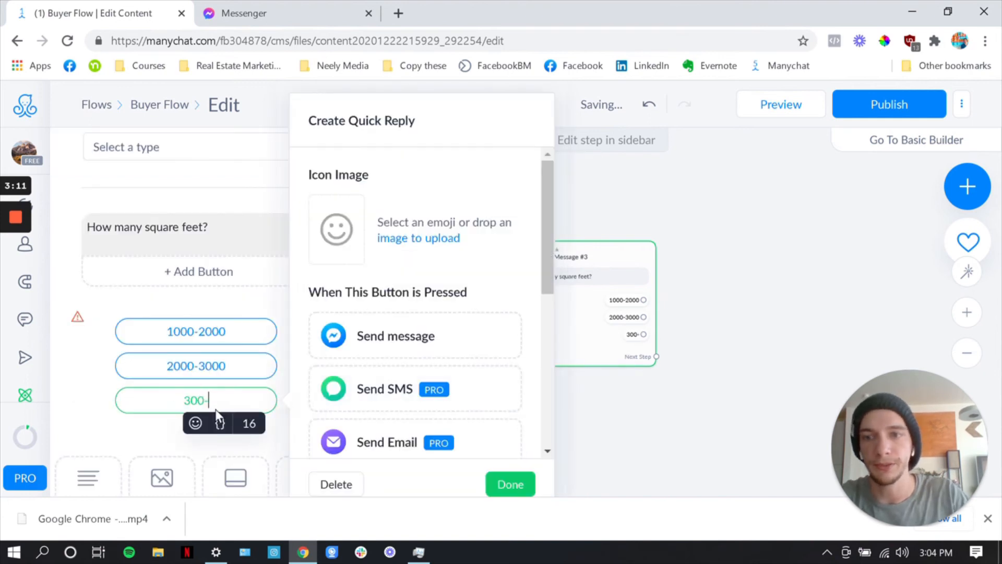
pyautogui.press('BackSpace')
pyautogui.press('BackSpace')
pyautogui.press('BackSpace')
pyautogui.press('BackSpace')
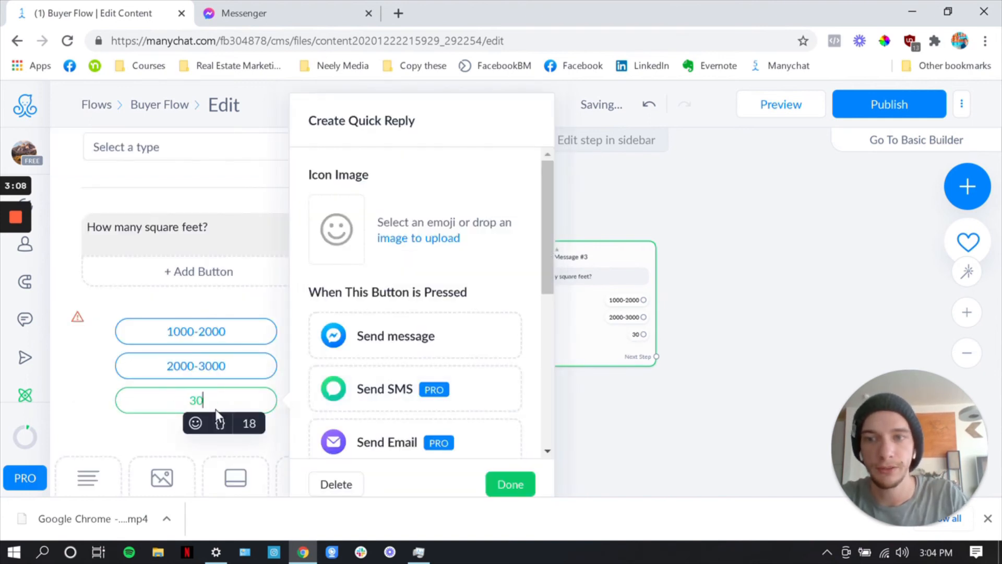
pyautogui.write('00-4')
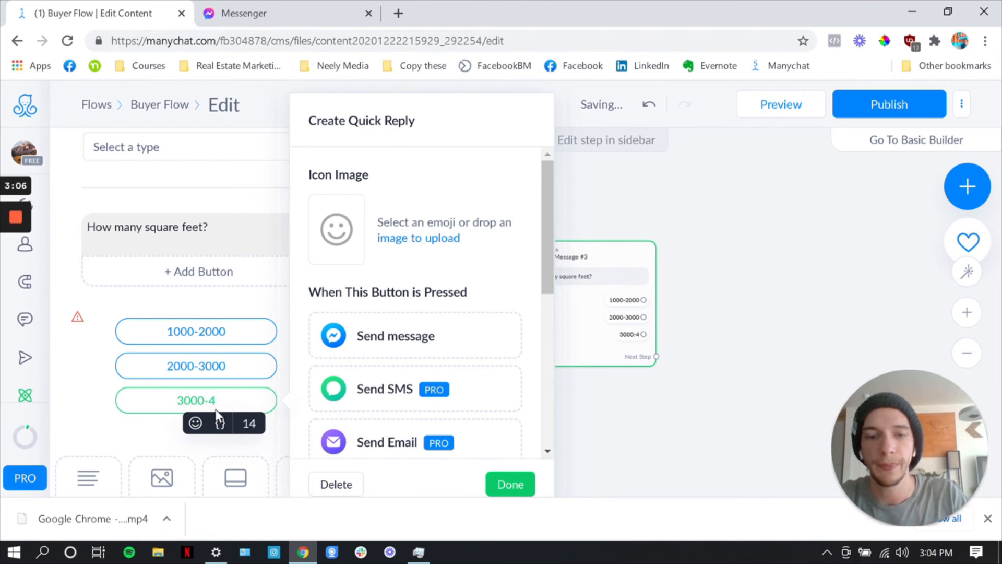
pyautogui.write('000+')
pyautogui.click(520, 492)
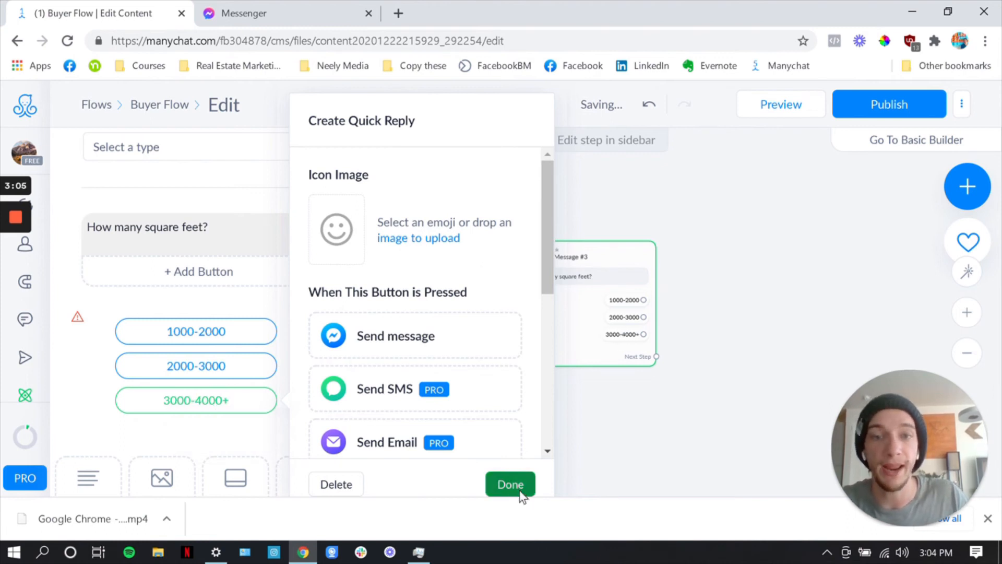
# Link the bathrooms question's "5+" quick reply to the square feet message step
pyautogui.moveTo(564, 351)
pyautogui.mouseDown()
pyautogui.moveTo(530, 340)
pyautogui.moveTo(537, 330)
pyautogui.moveTo(555, 339)
pyautogui.mouseUp()
pyautogui.moveTo(731, 370); pyautogui.dragTo(691, 374)
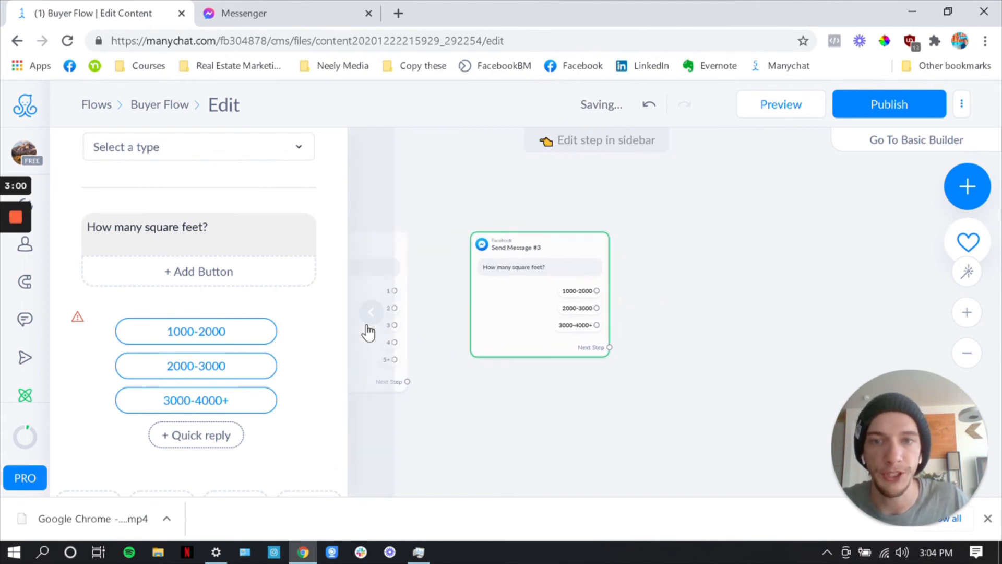
pyautogui.click(369, 332)
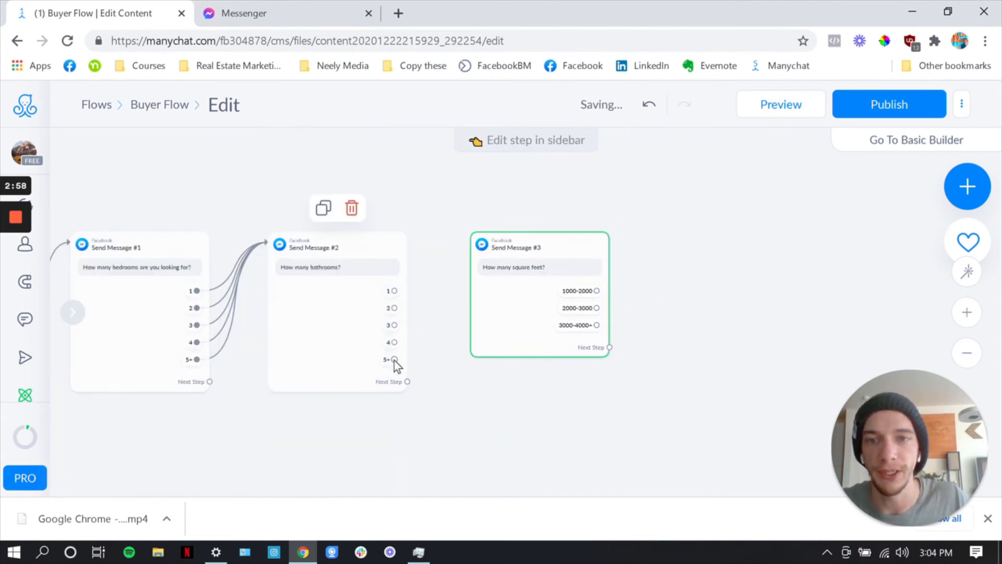
pyautogui.moveTo(394, 360)
pyautogui.mouseDown()
pyautogui.moveTo(471, 353)
pyautogui.moveTo(478, 339)
pyautogui.mouseUp()
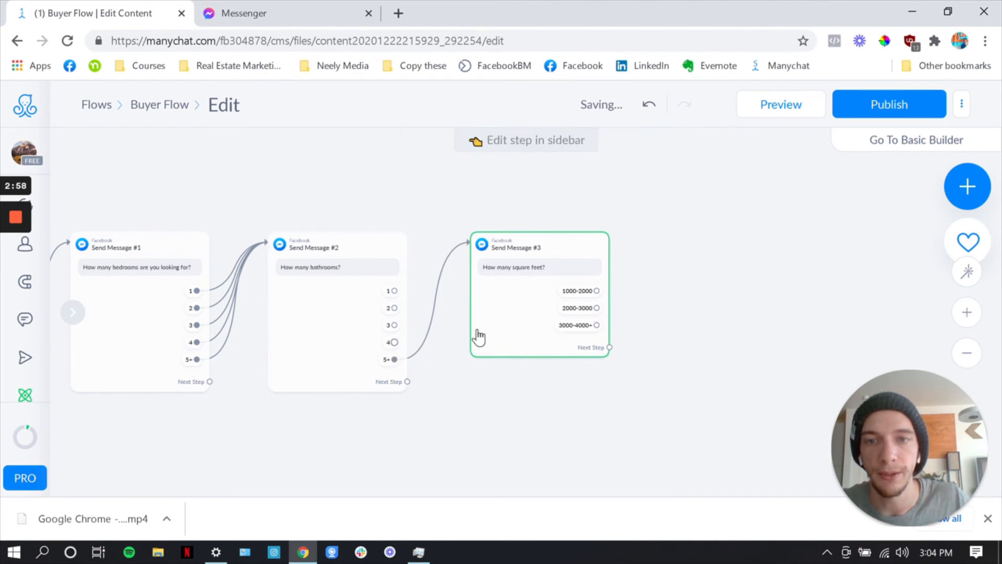
pyautogui.click(513, 301)
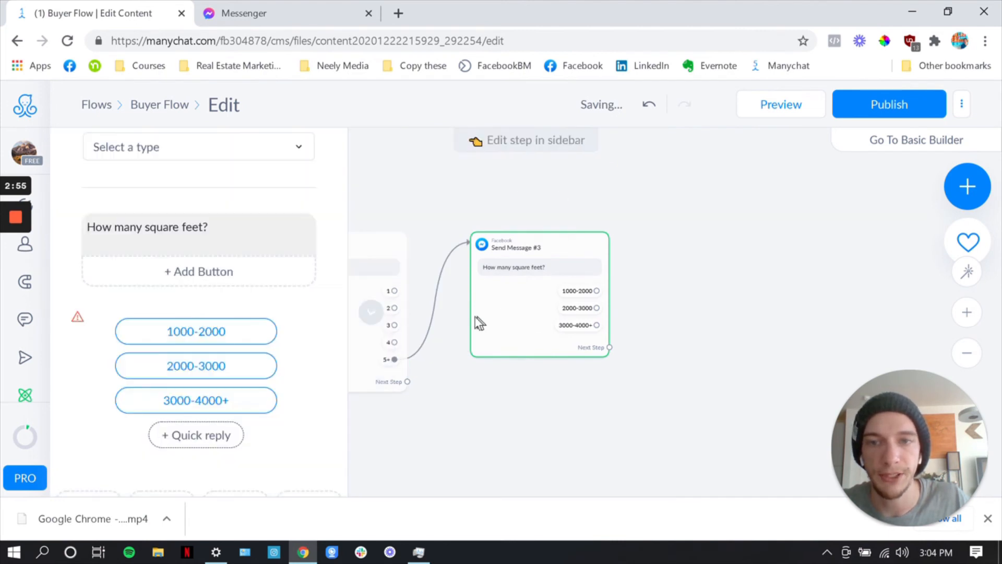
pyautogui.click(366, 330)
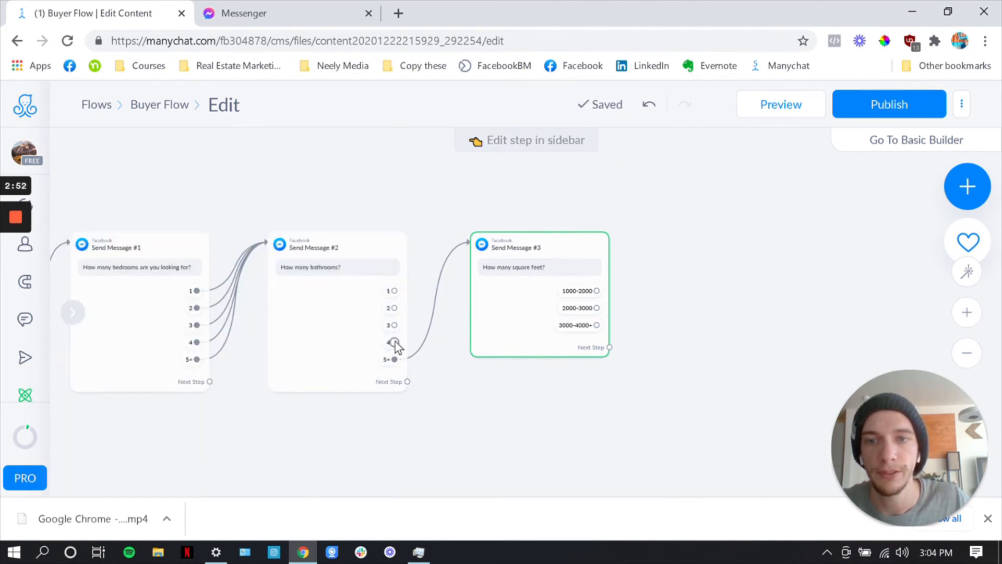
# Link the bathrooms question's "4", "3", "2" and "1" quick replies to the square feet message step
pyautogui.moveTo(395, 343); pyautogui.dragTo(473, 319)
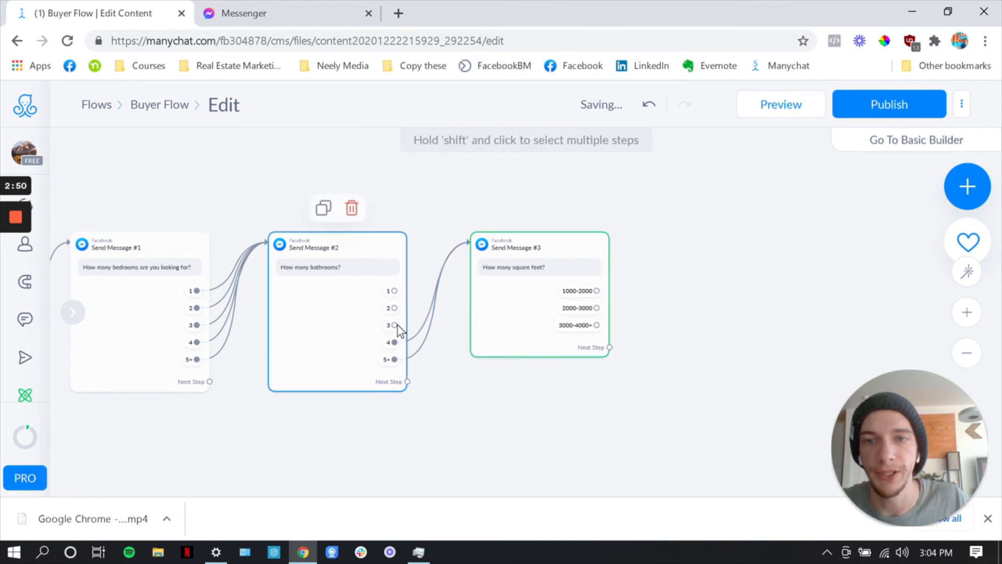
pyautogui.moveTo(395, 324); pyautogui.dragTo(473, 315)
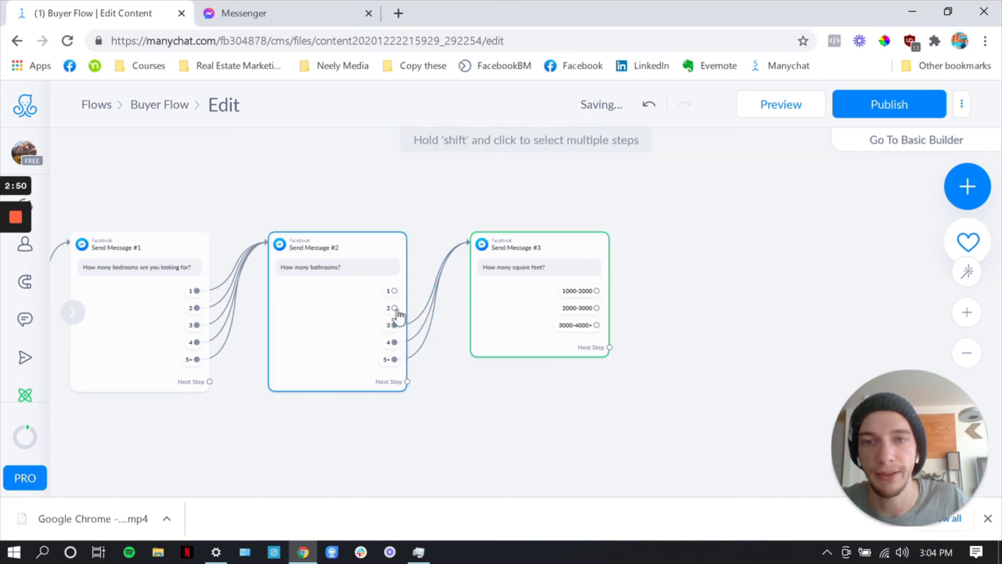
pyautogui.moveTo(394, 307); pyautogui.dragTo(473, 311)
pyautogui.moveTo(394, 290); pyautogui.dragTo(532, 302)
pyautogui.hscroll(5, 647, 314)
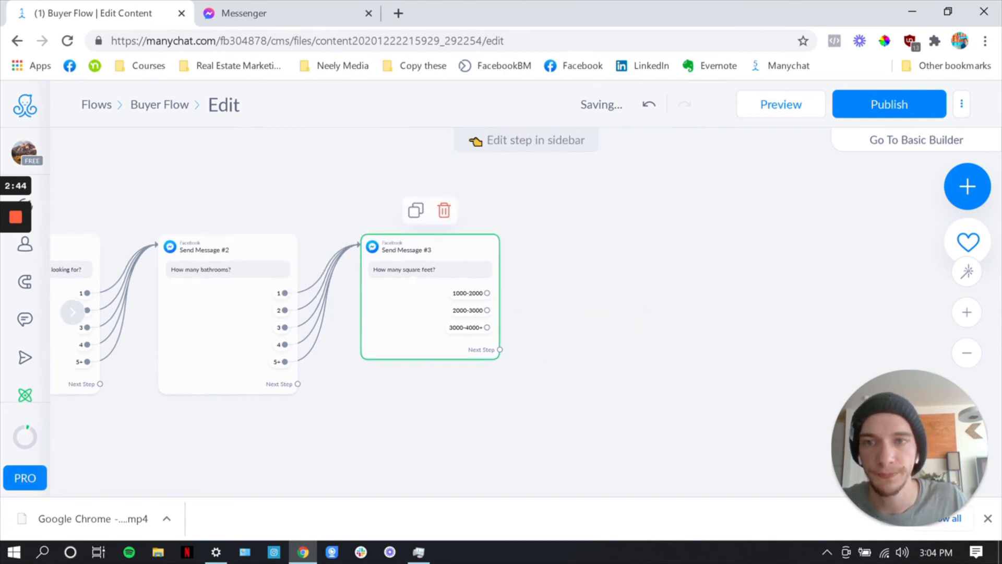
pyautogui.click(493, 349)
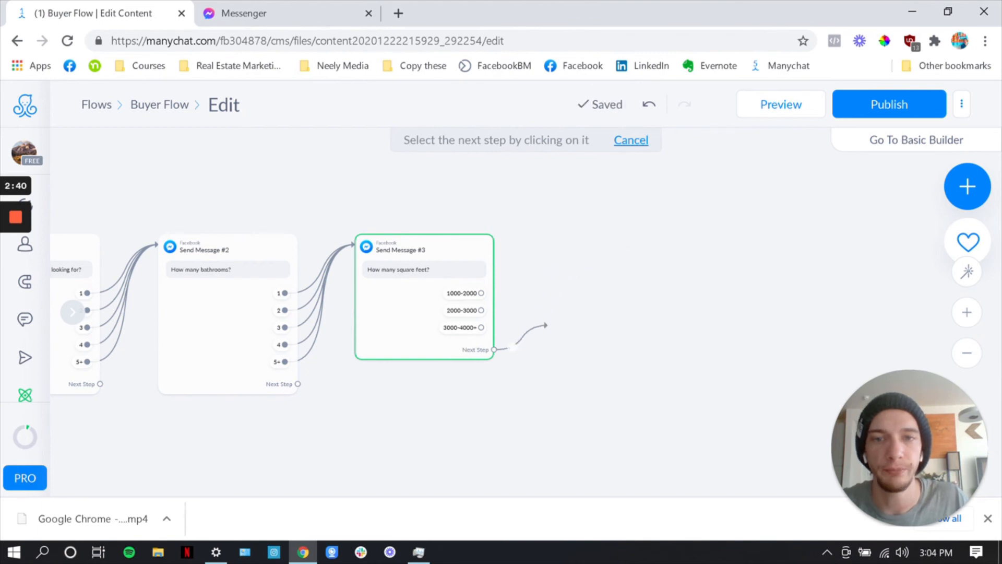
pyautogui.click(500, 357)
pyautogui.click(637, 362)
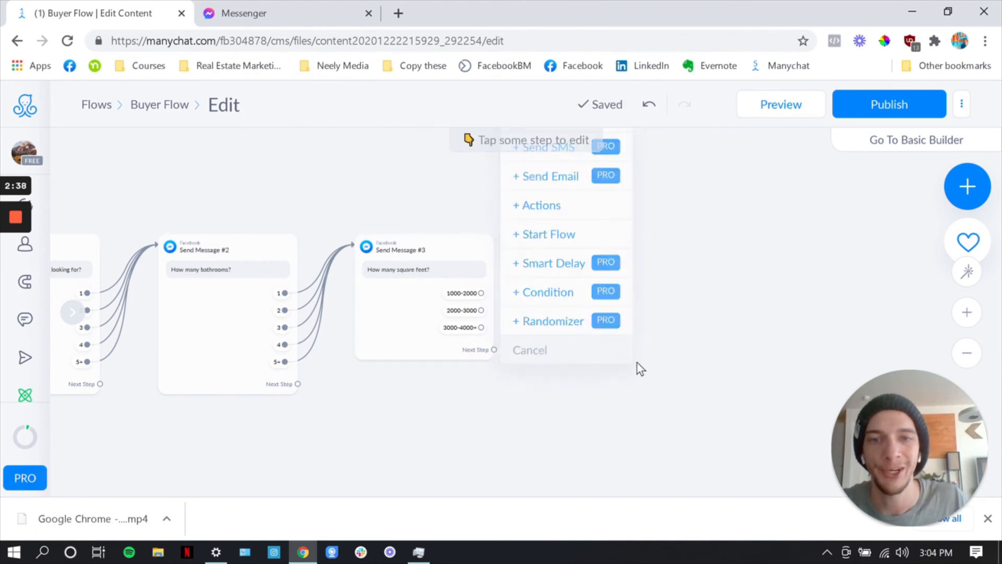
# Add a Send Message step after the square feet question with the text "Thanks! We'll get your list of homes sent to you soon"
pyautogui.hscroll(2, 637, 362)
pyautogui.rightClick(513, 252)
pyautogui.click(537, 254)
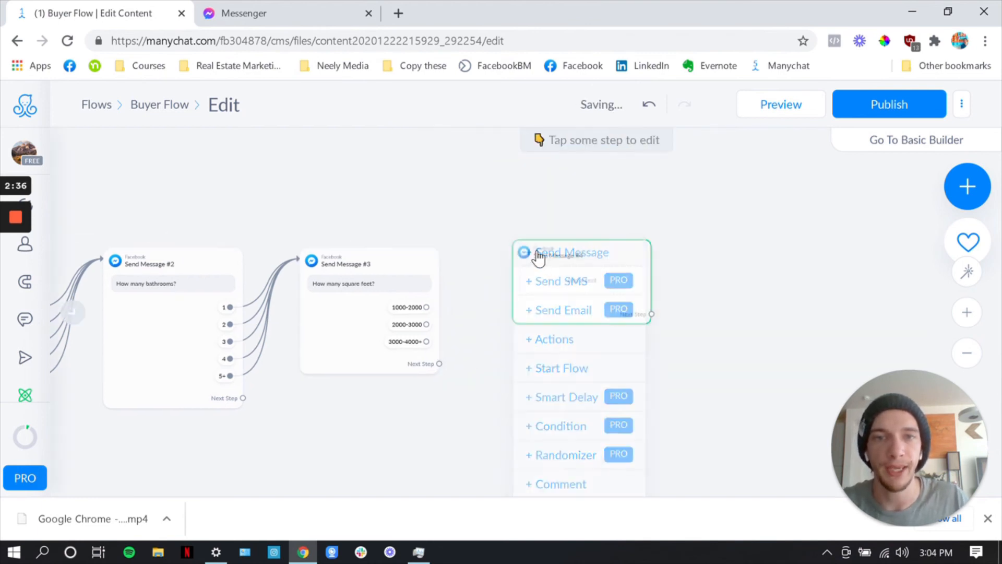
pyautogui.click(211, 315)
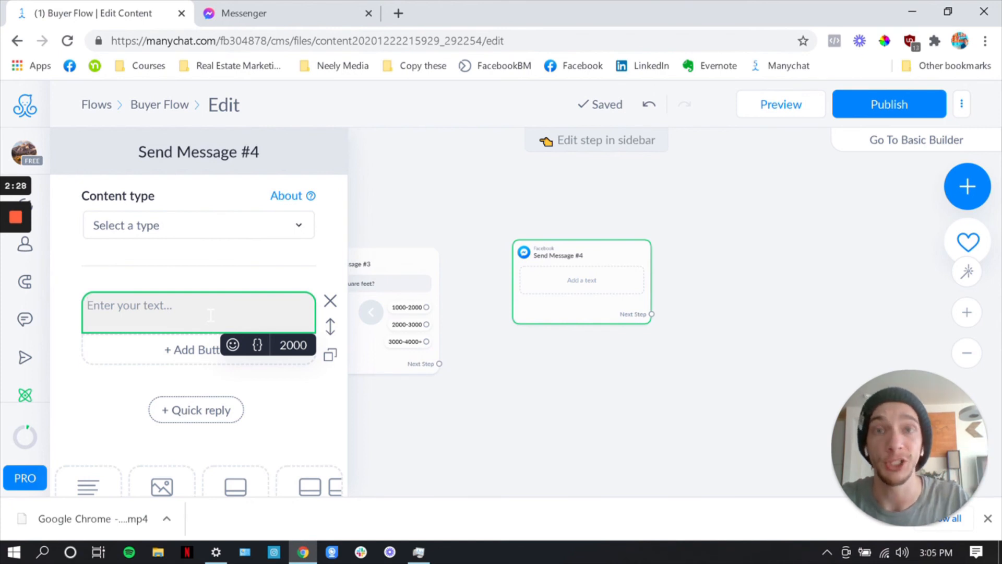
pyautogui.write('T')
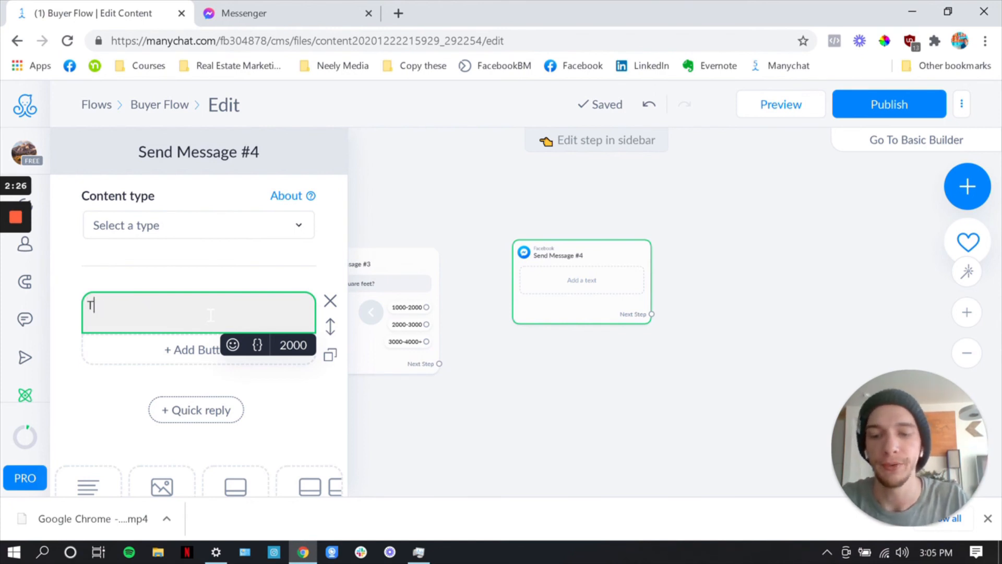
pyautogui.write("hanks! We'll get your ")
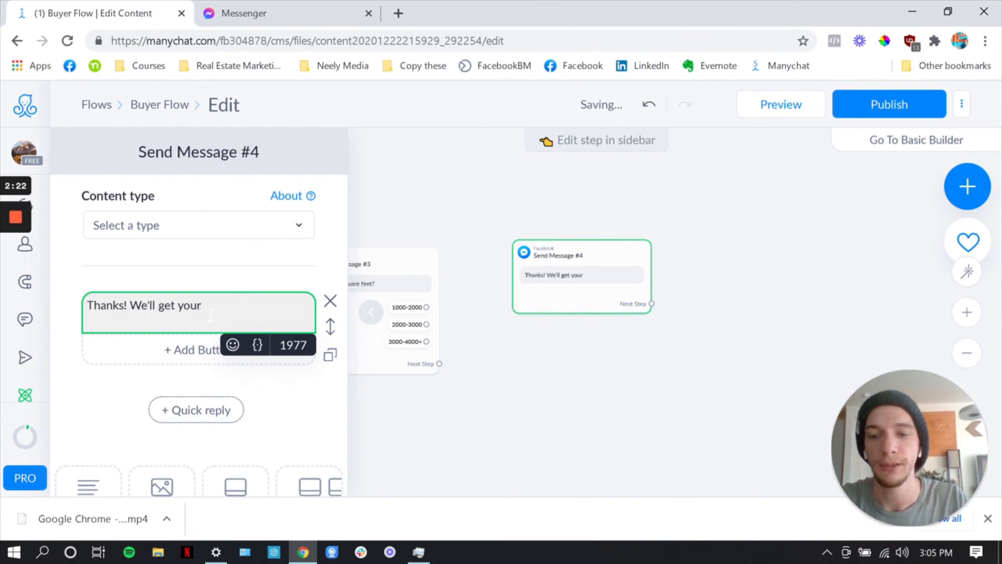
pyautogui.write('list of homes')
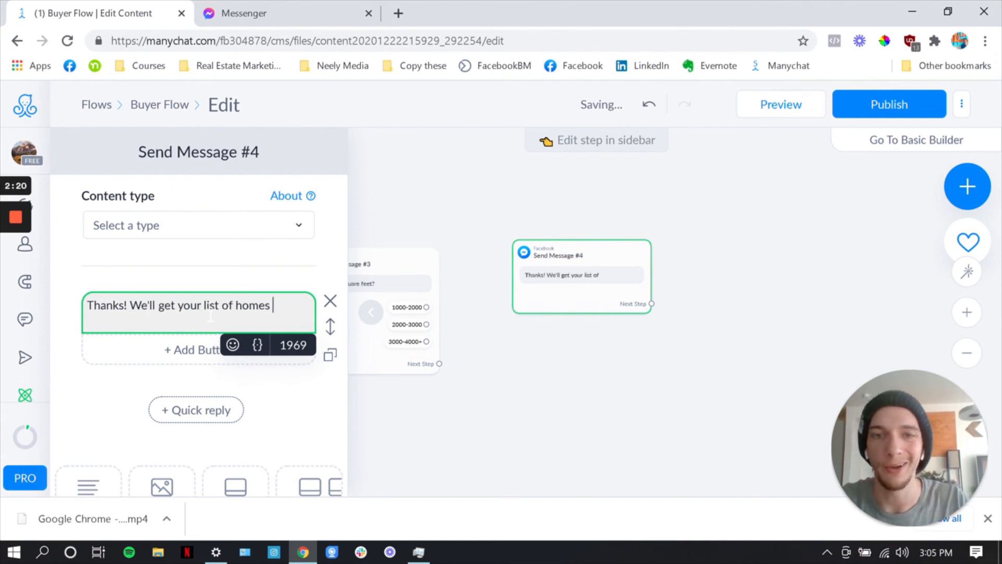
pyautogui.write(' sen')
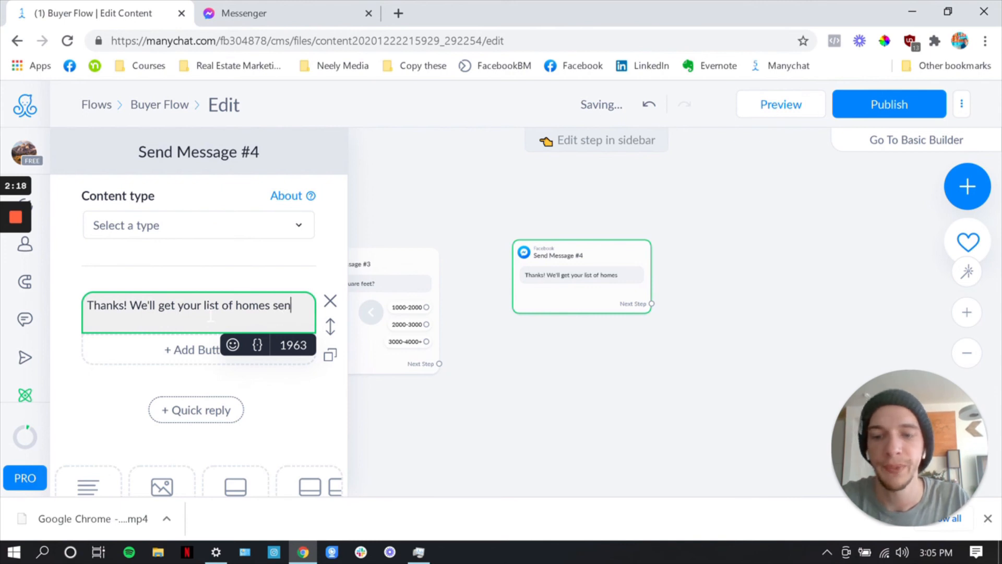
pyautogui.write('t to you soon')
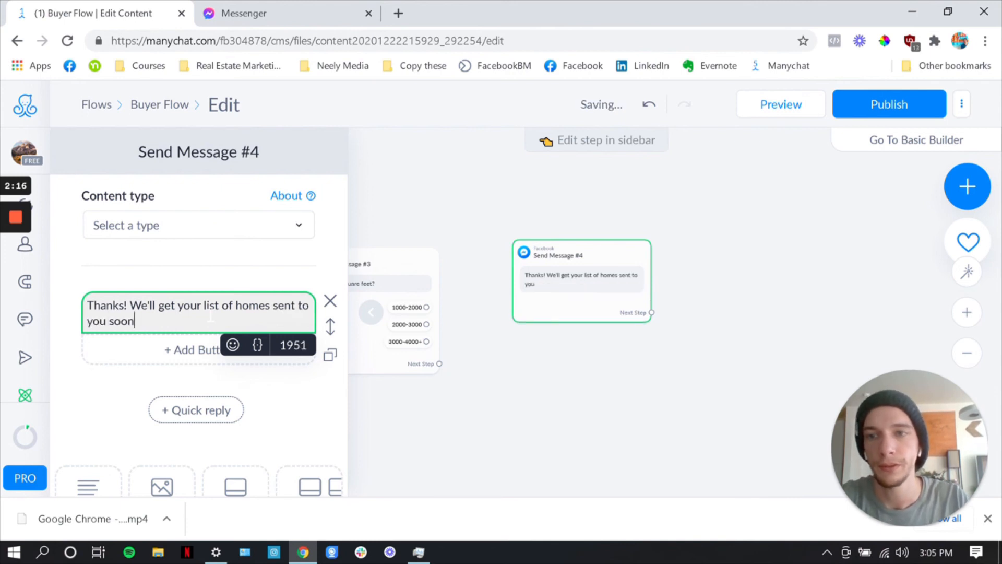
pyautogui.write('! Leave your name a')
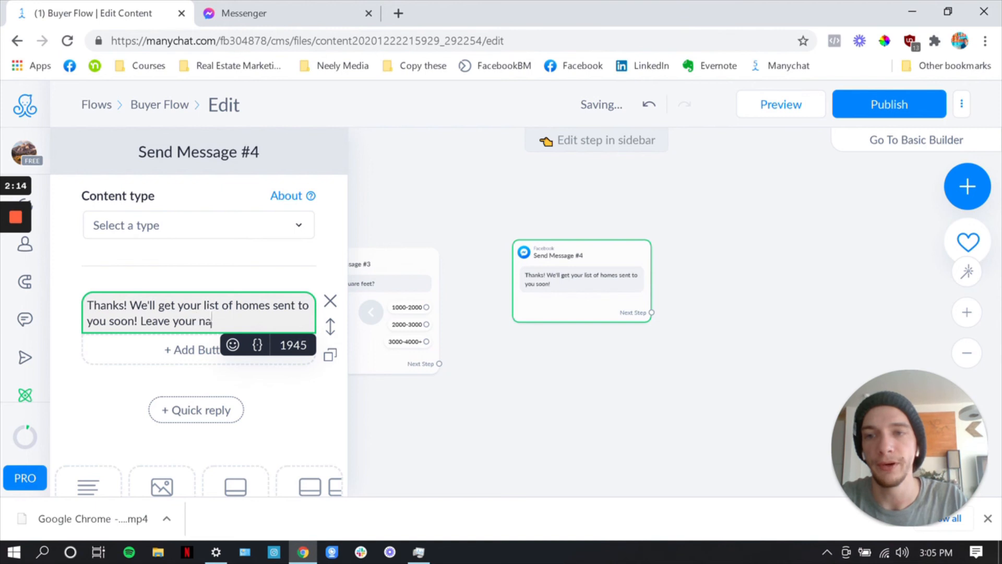
# Extend the thank-you message text with "! Leave your number and your email below!"
pyautogui.press('BackSpace')
pyautogui.press('BackSpace')
pyautogui.press('BackSpace')
pyautogui.press('BackSpace')
pyautogui.press('BackSpace')
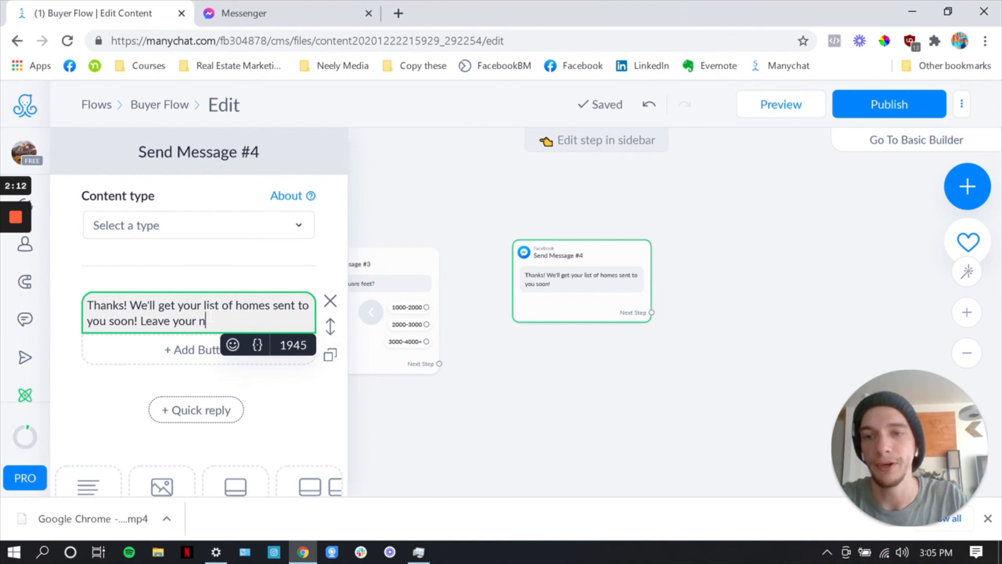
pyautogui.write('umber ')
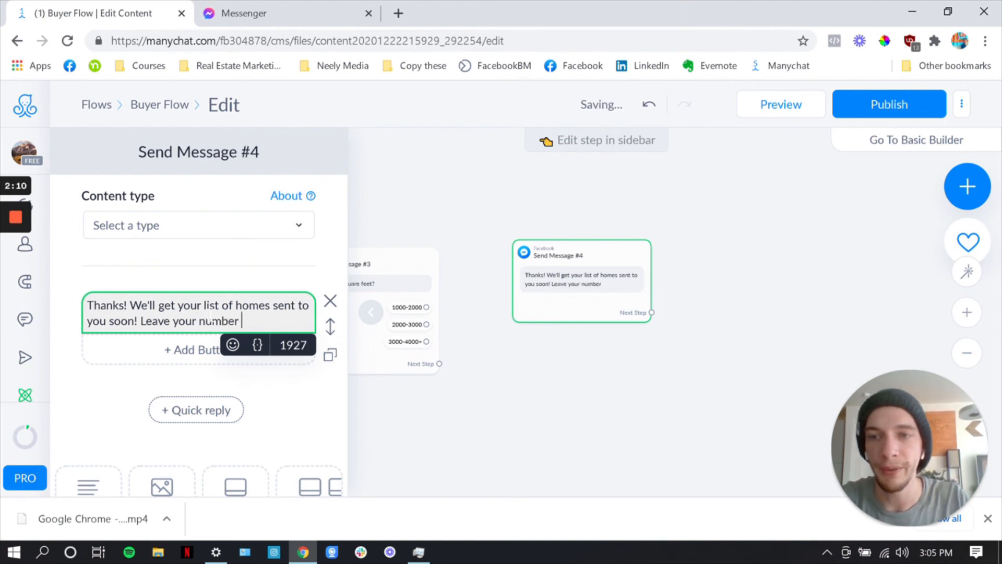
pyautogui.write('and your email ')
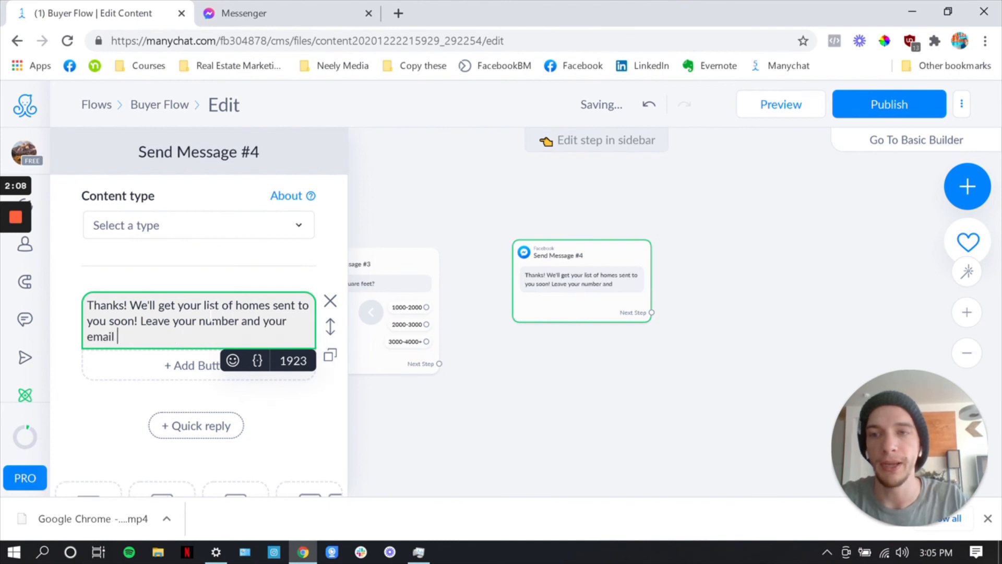
pyautogui.write('below!')
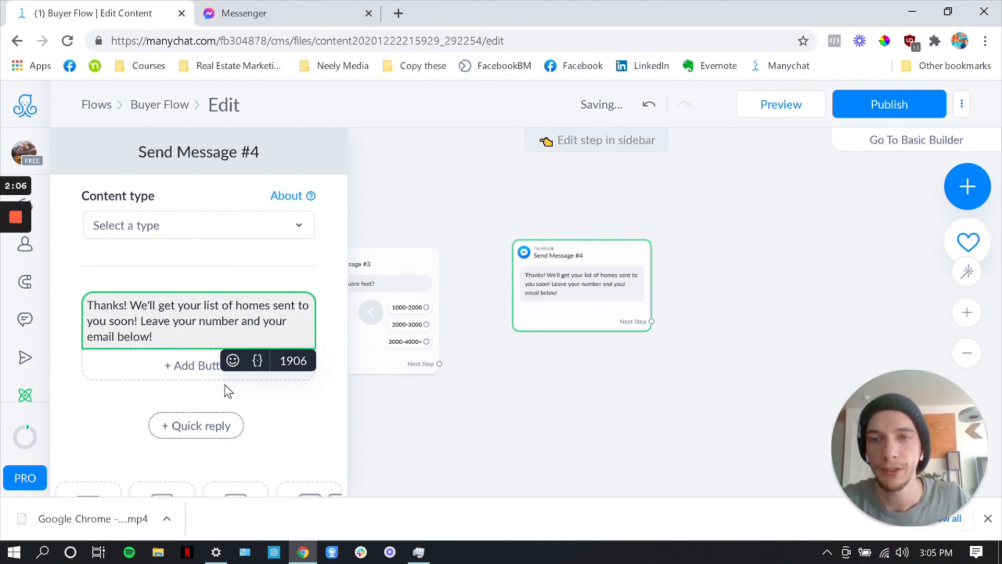
# Link the square feet question's next step to the thank-you message and move that message closer, aligned with the question
pyautogui.click(439, 364)
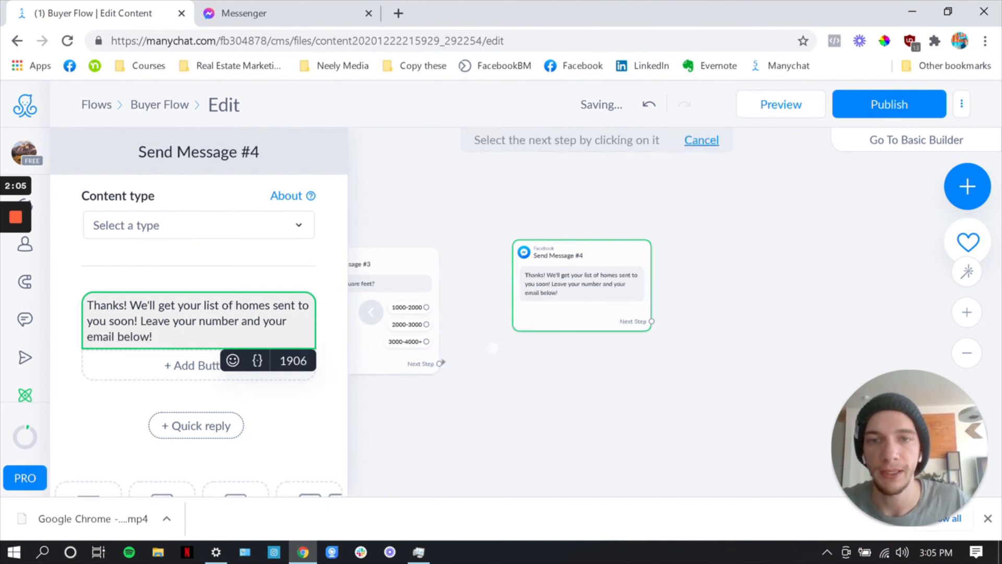
pyautogui.click(543, 328)
pyautogui.moveTo(543, 329); pyautogui.dragTo(515, 338)
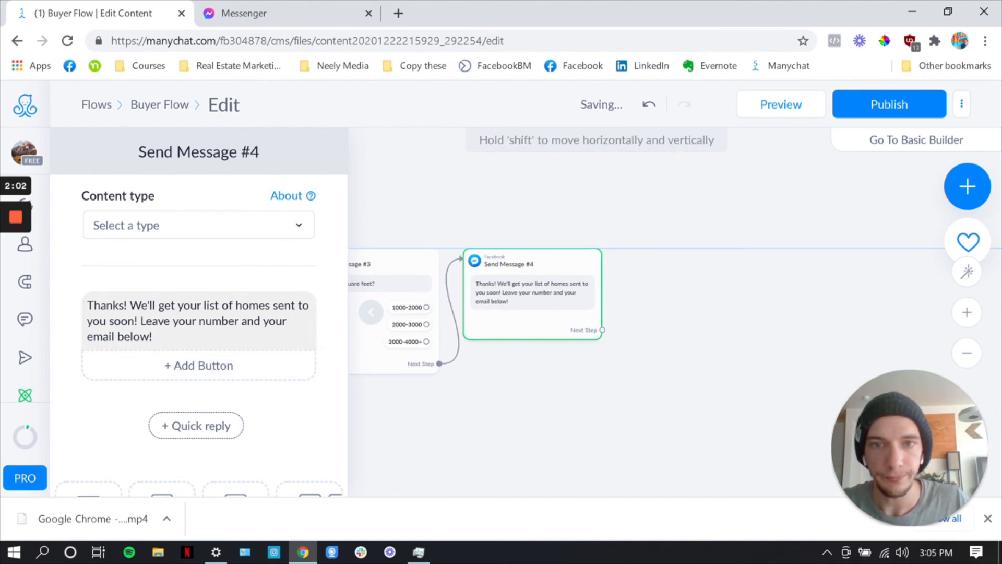
pyautogui.click(539, 390)
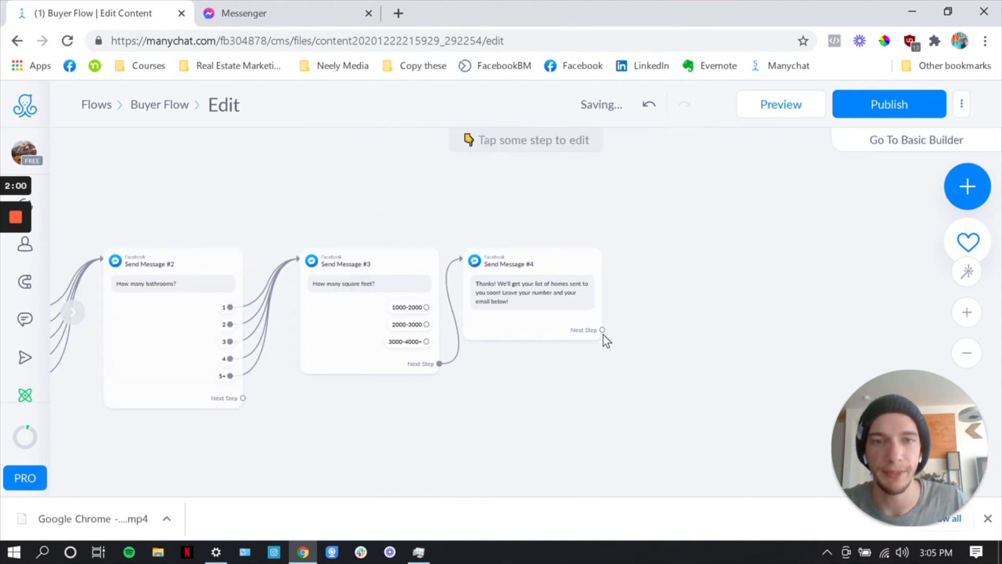
# Link the square feet question's "3000-4000+", "2000-3000" and "1000-2000" quick replies to the thank-you message step
pyautogui.moveTo(690, 365); pyautogui.dragTo(669, 371)
pyautogui.moveTo(405, 348); pyautogui.dragTo(495, 311)
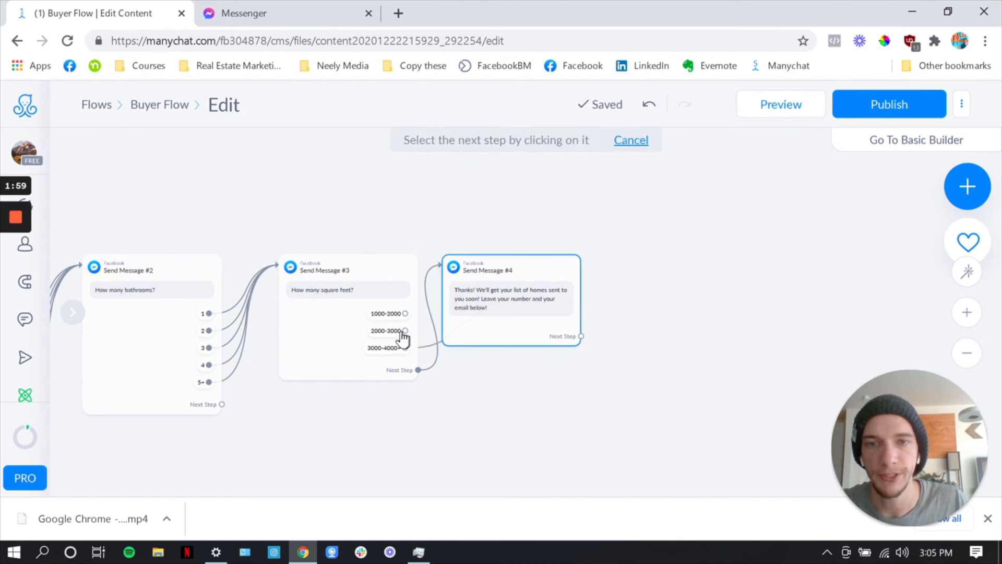
pyautogui.click(405, 330)
pyautogui.click(495, 311)
pyautogui.click(405, 313)
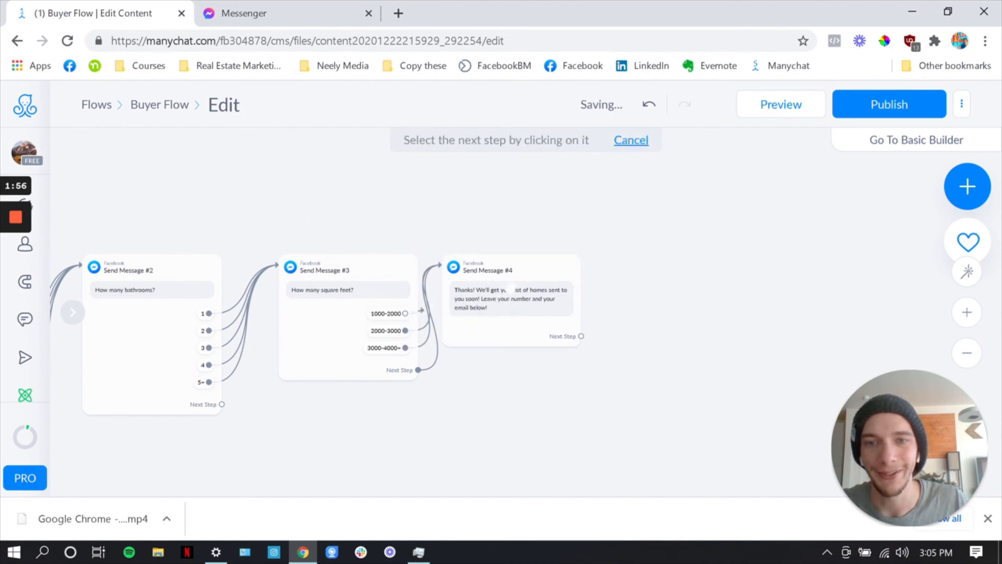
pyautogui.click(495, 312)
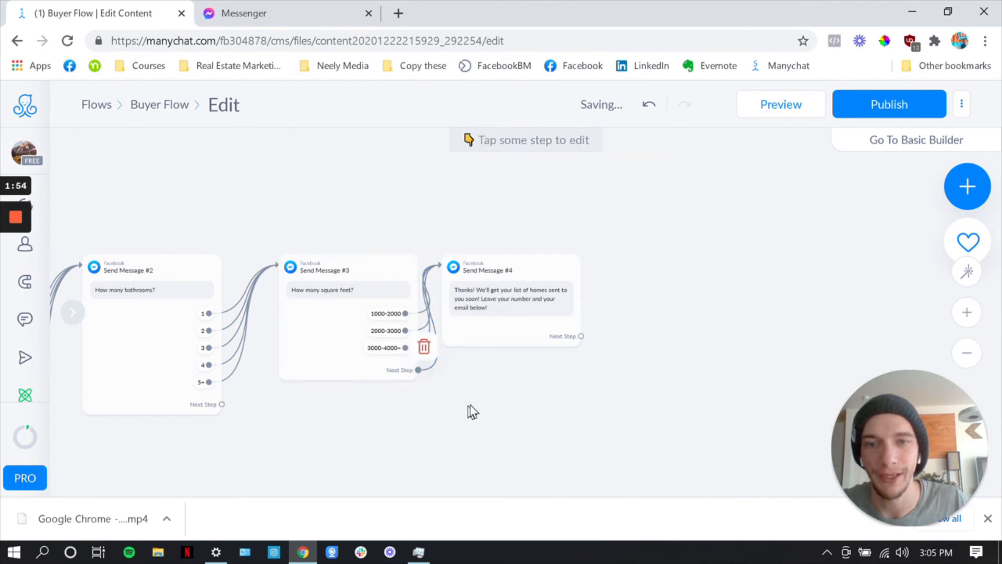
# Delete the link from the square feet question's general next step to the thank-you message
pyautogui.click(428, 343)
pyautogui.moveTo(477, 380); pyautogui.dragTo(439, 392)
pyautogui.moveTo(541, 351); pyautogui.dragTo(552, 351)
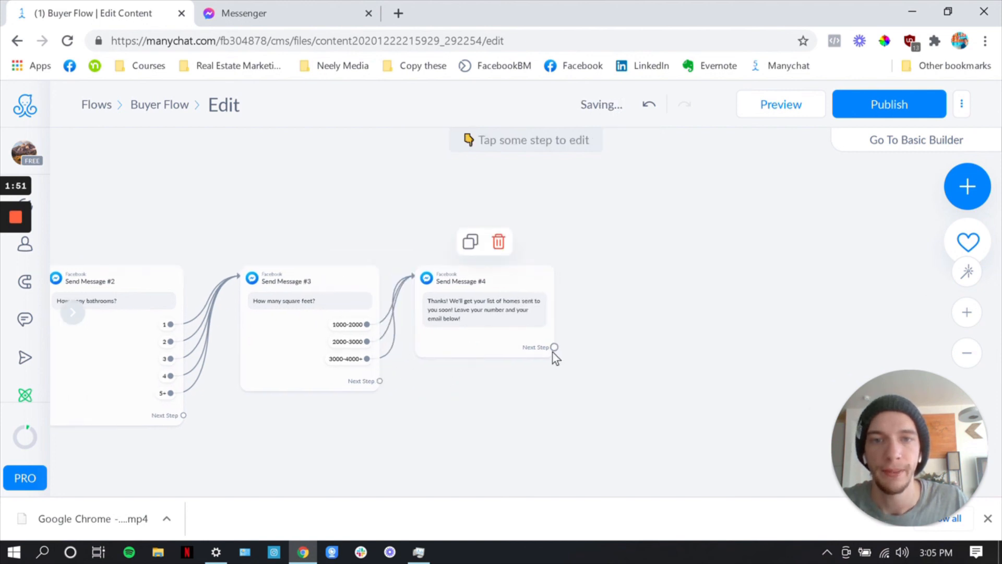
# Add a new Send Message step after the thank-you message, connected through its next step
pyautogui.click(482, 337)
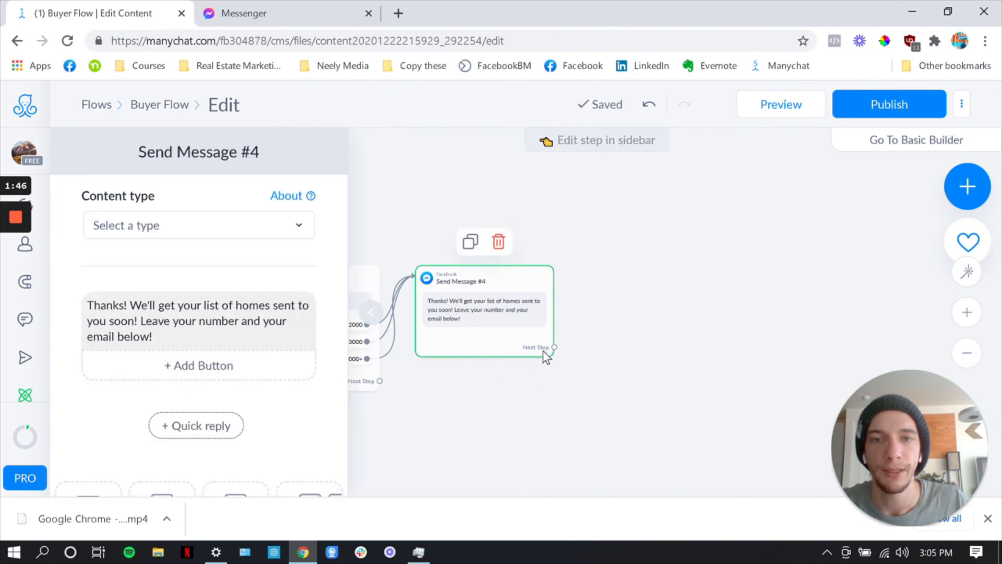
pyautogui.click(554, 348)
pyautogui.moveTo(553, 348); pyautogui.dragTo(593, 282)
pyautogui.click(636, 282)
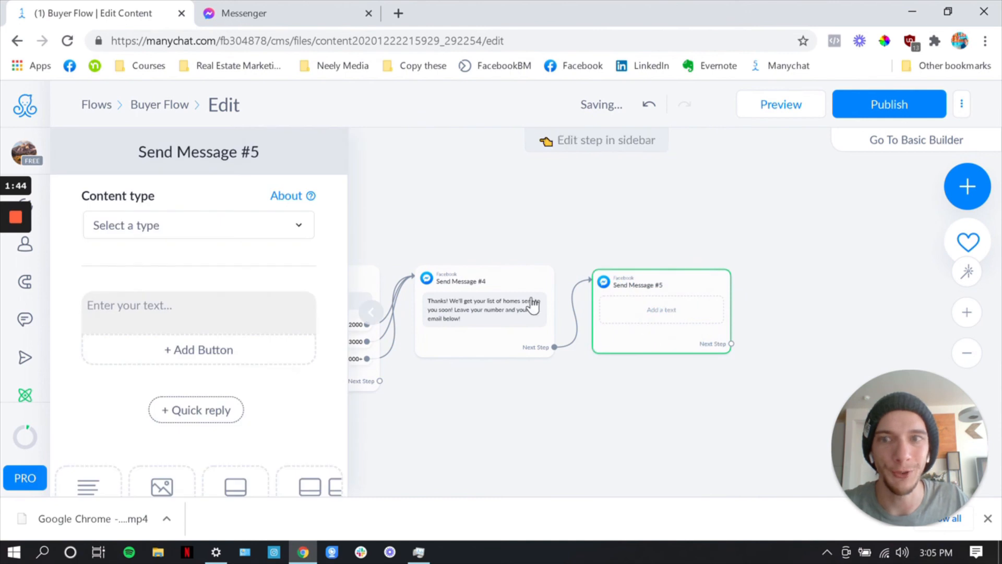
# Add a delay block to the new message step and move it above the empty text block
pyautogui.click(213, 314)
pyautogui.scroll(-5, 241, 377)
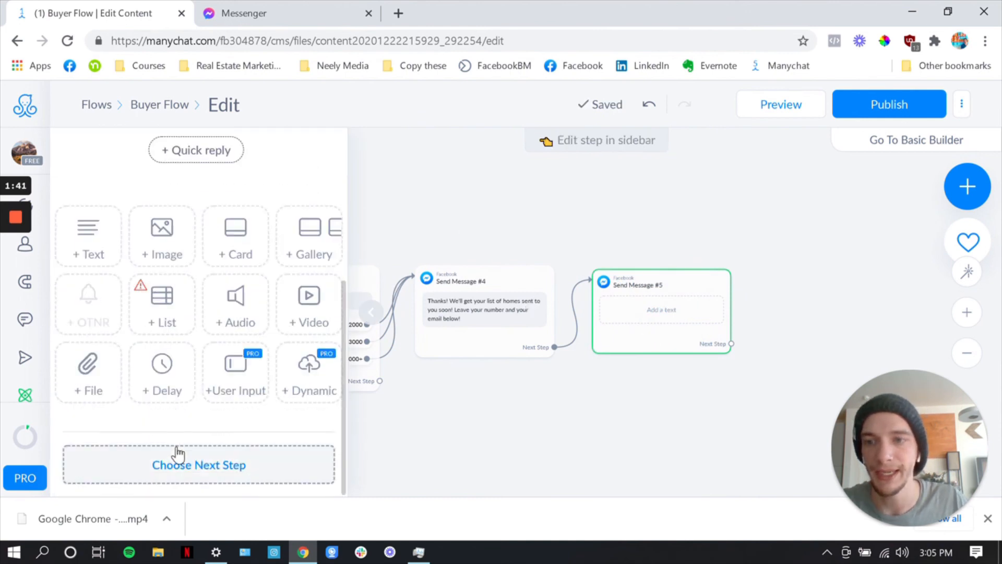
pyautogui.click(163, 395)
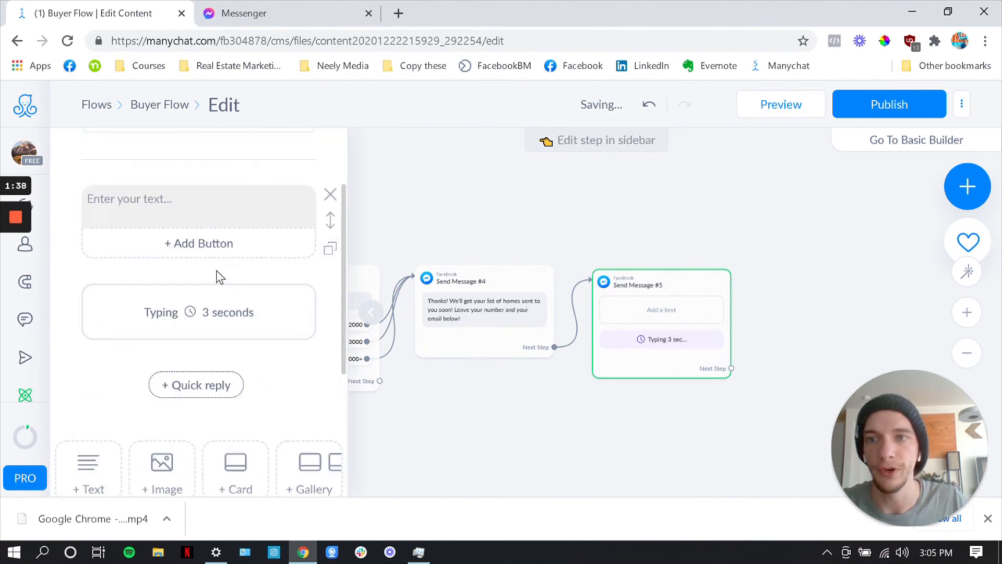
pyautogui.moveTo(228, 312); pyautogui.dragTo(224, 253)
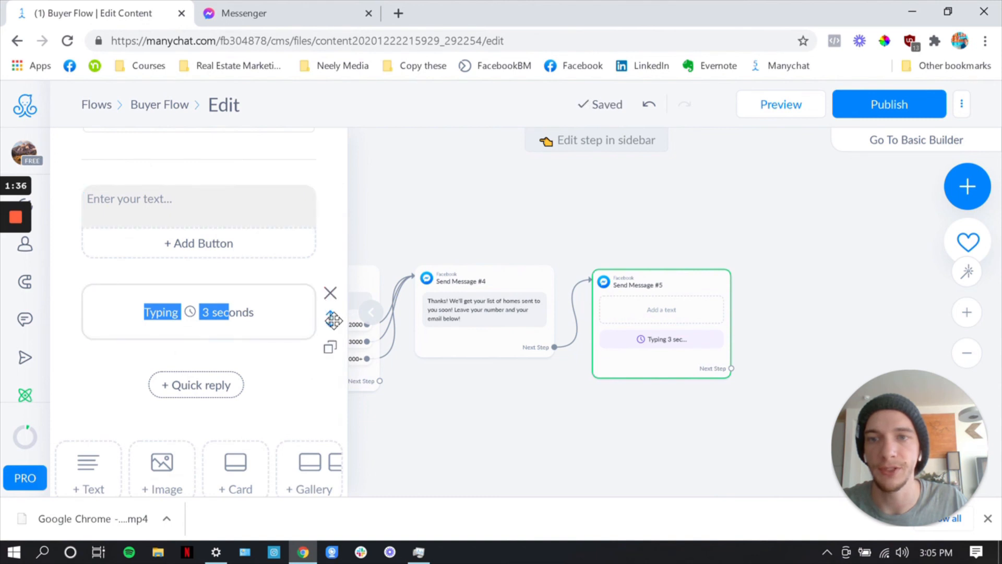
pyautogui.moveTo(331, 318); pyautogui.dragTo(293, 184)
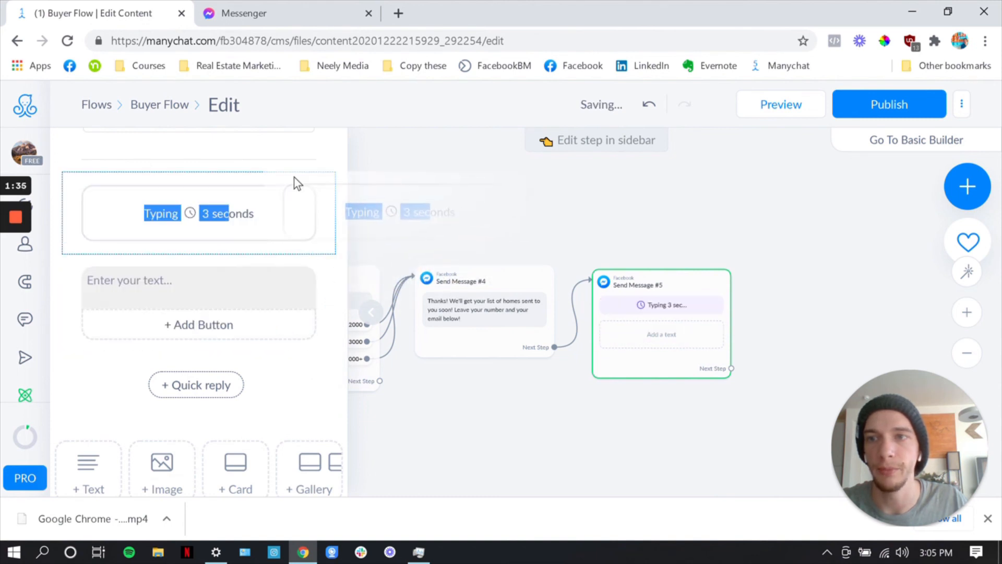
# Set the delay time to 60 seconds and turn off showing "typing..." during the delay
pyautogui.click(246, 232)
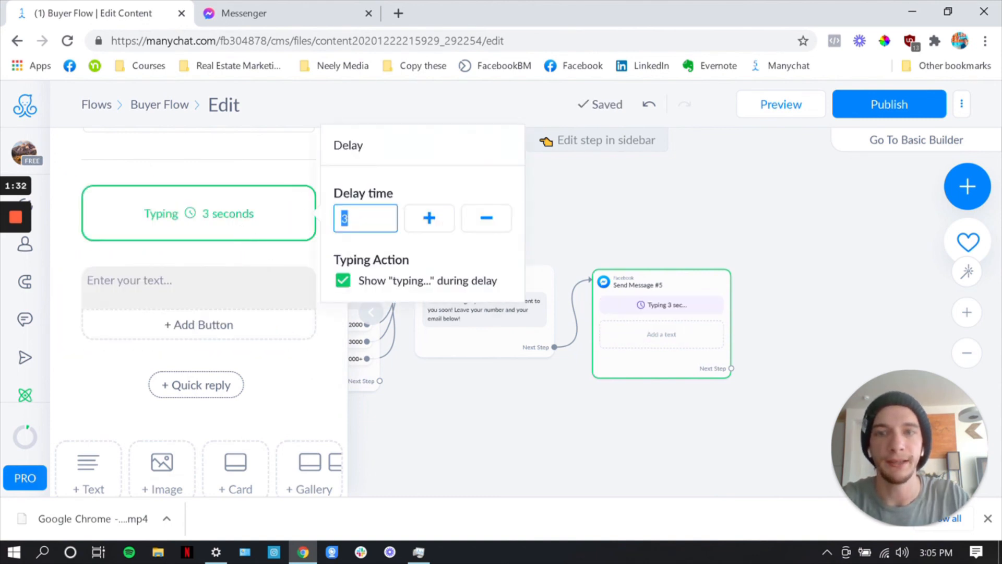
pyautogui.write('60')
pyautogui.click(343, 280)
pyautogui.click(189, 277)
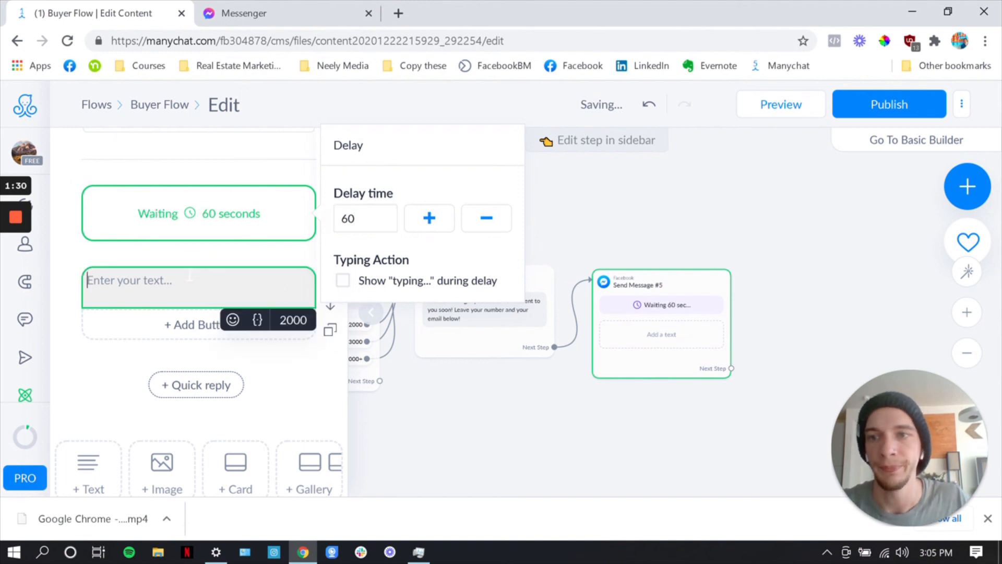
pyautogui.click(479, 332)
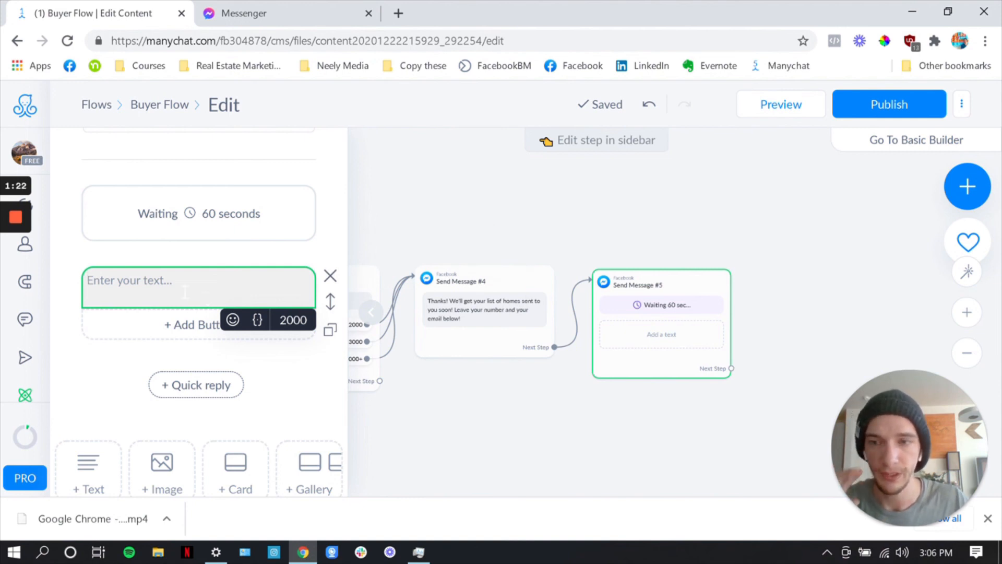
# Enter the text "By the way, are you looking to sell a home as well?" in the message below the delay
pyautogui.write('By the wa')
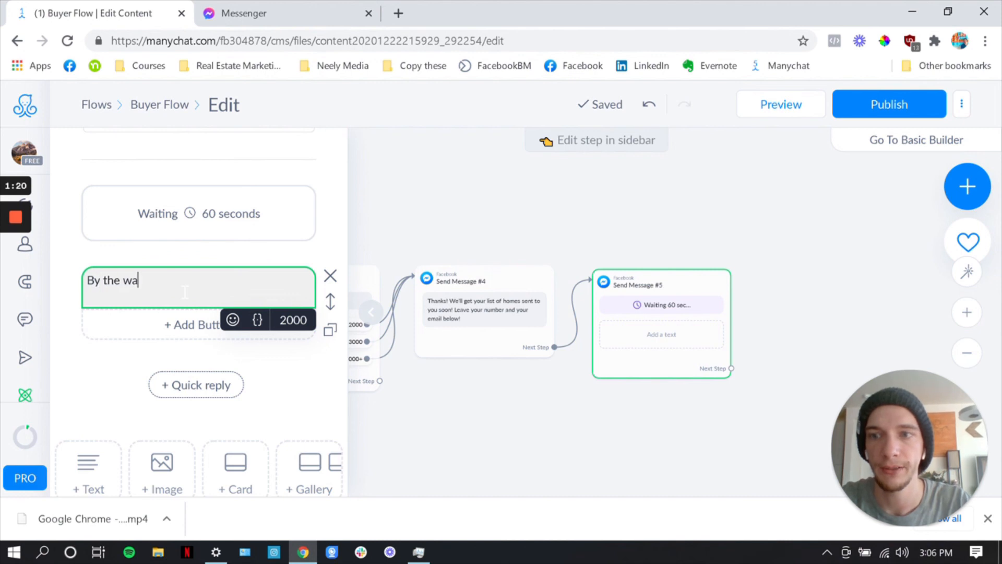
pyautogui.write('y, are you l')
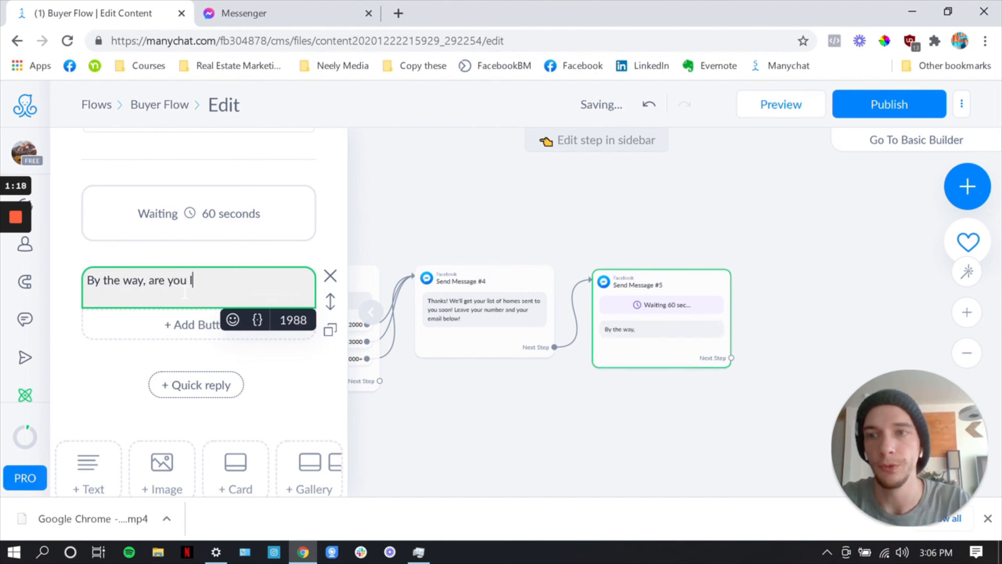
pyautogui.write('ooking to sell a ho')
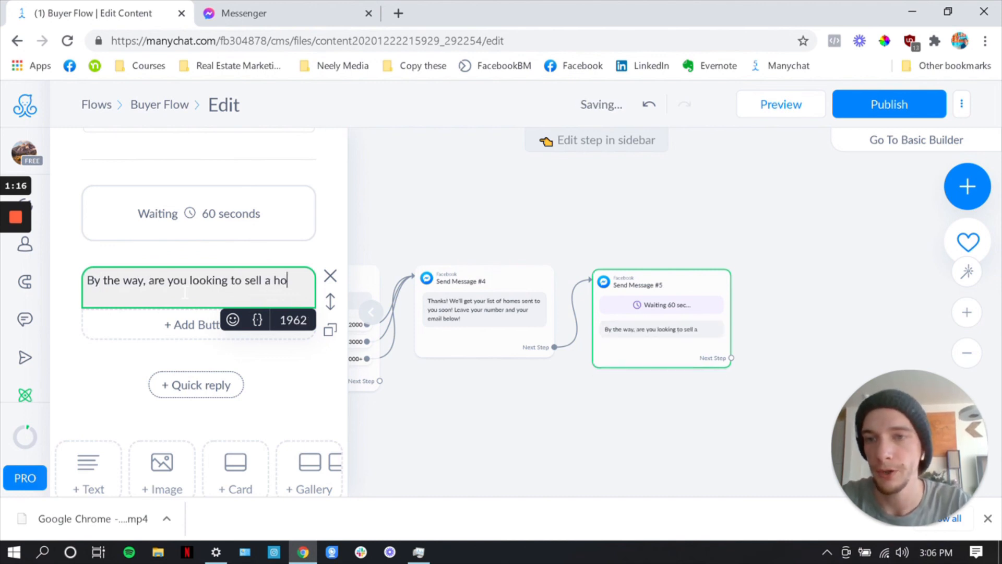
pyautogui.write('me as well?')
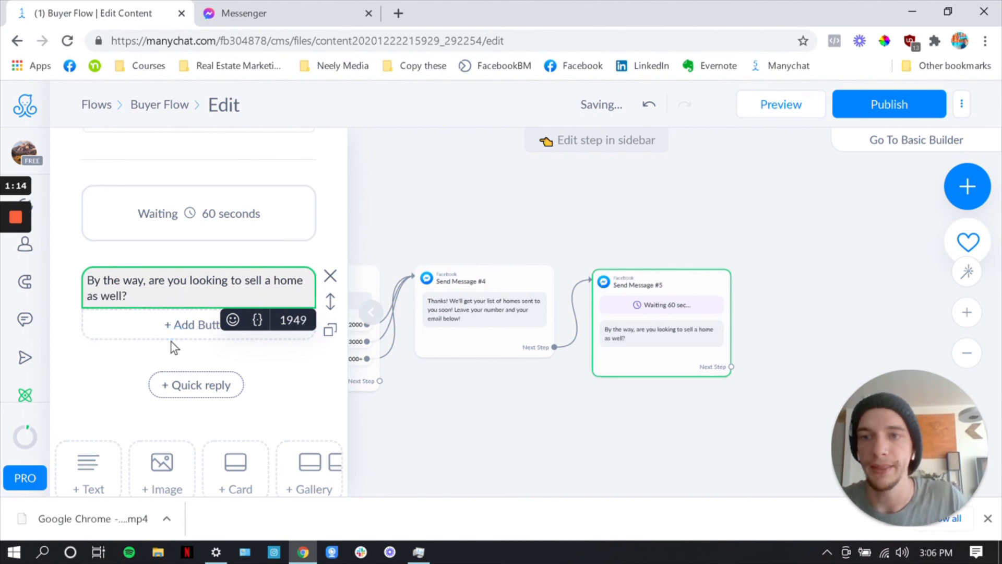
# Add a button under the home-selling question with the action Start another Flow
pyautogui.click(180, 334)
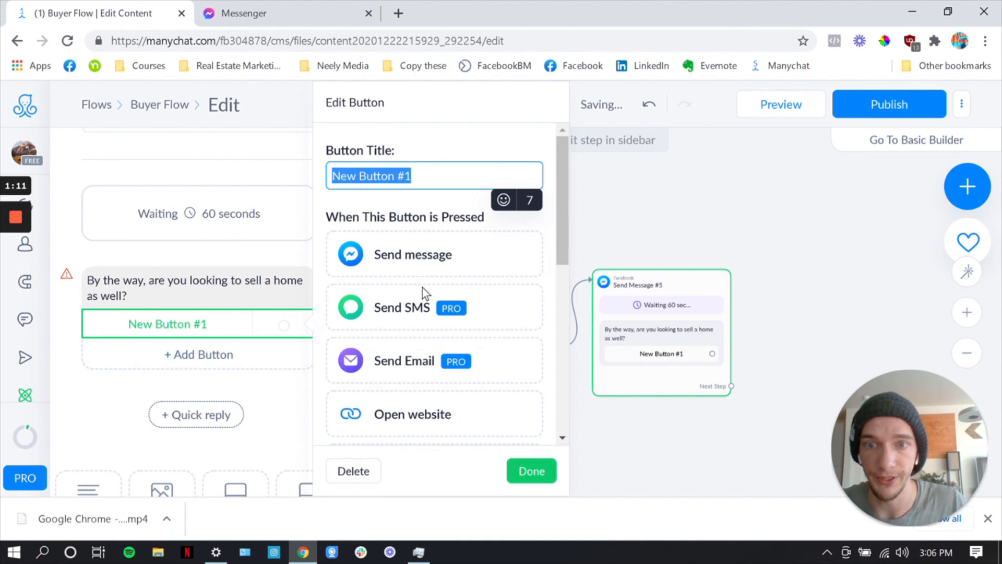
pyautogui.scroll(-6, 421, 288)
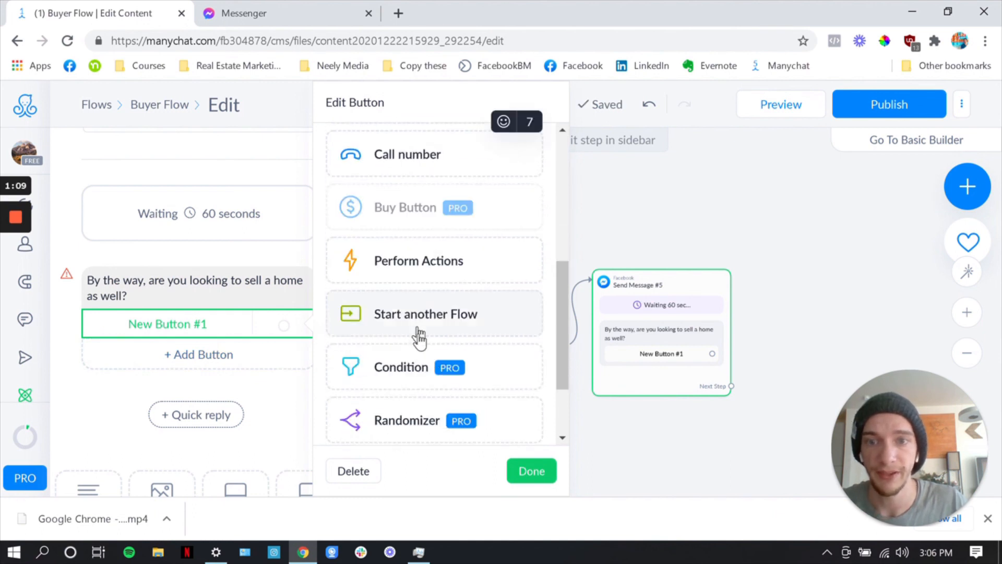
pyautogui.click(470, 329)
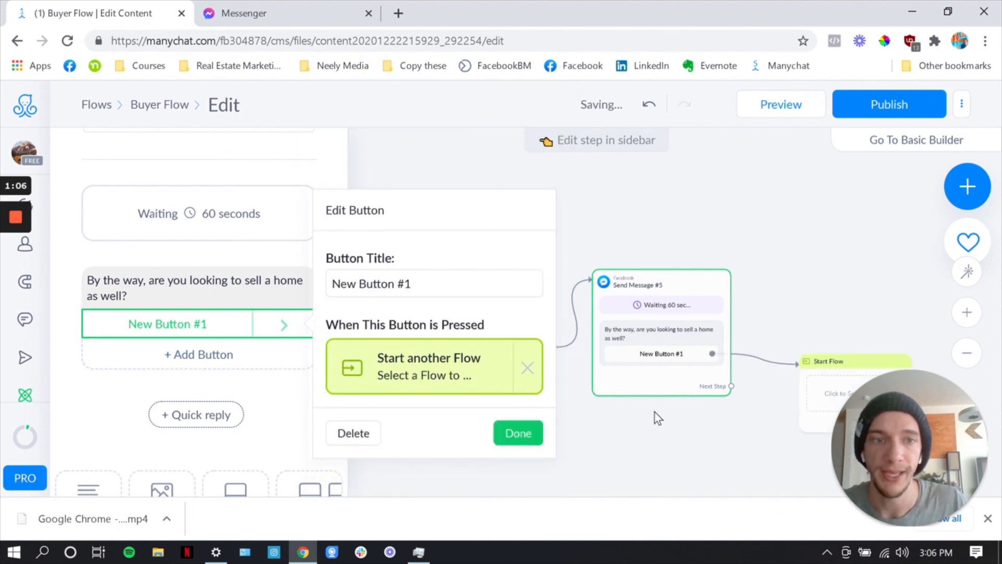
# Select Home Seller Flow from the GCI Basic Bot (Free Version) folder as the flow the button starts
pyautogui.click(448, 371)
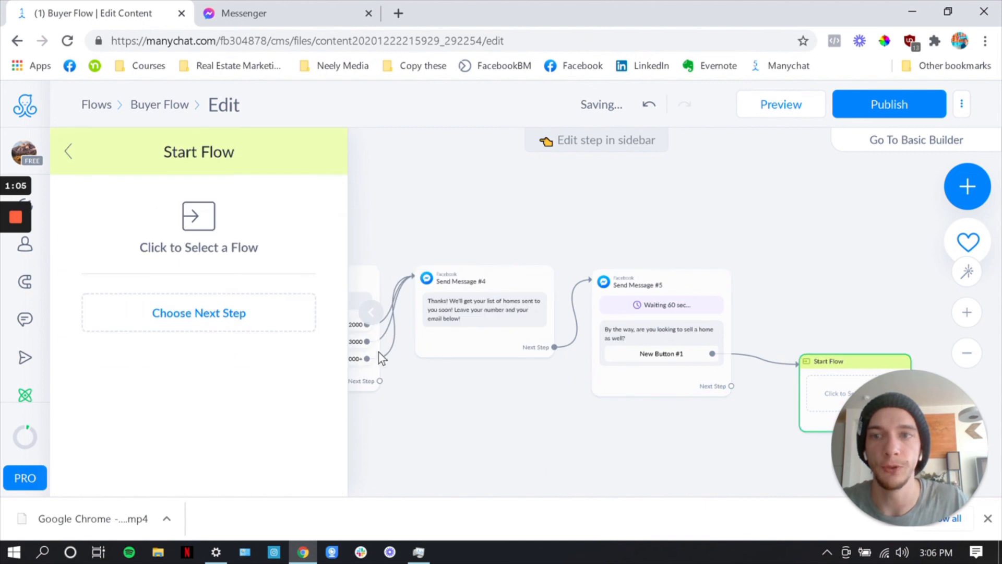
pyautogui.click(192, 246)
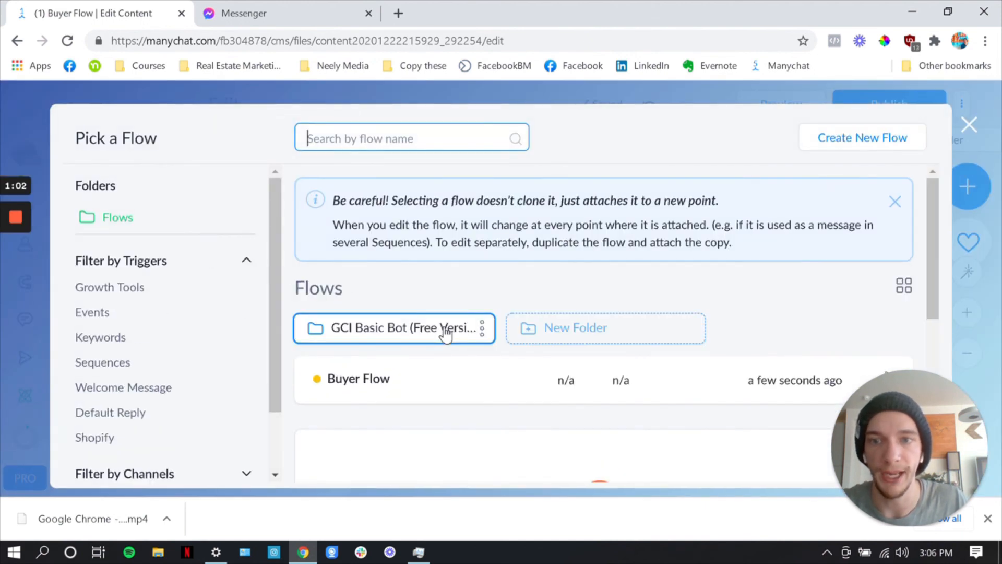
pyautogui.click(390, 251)
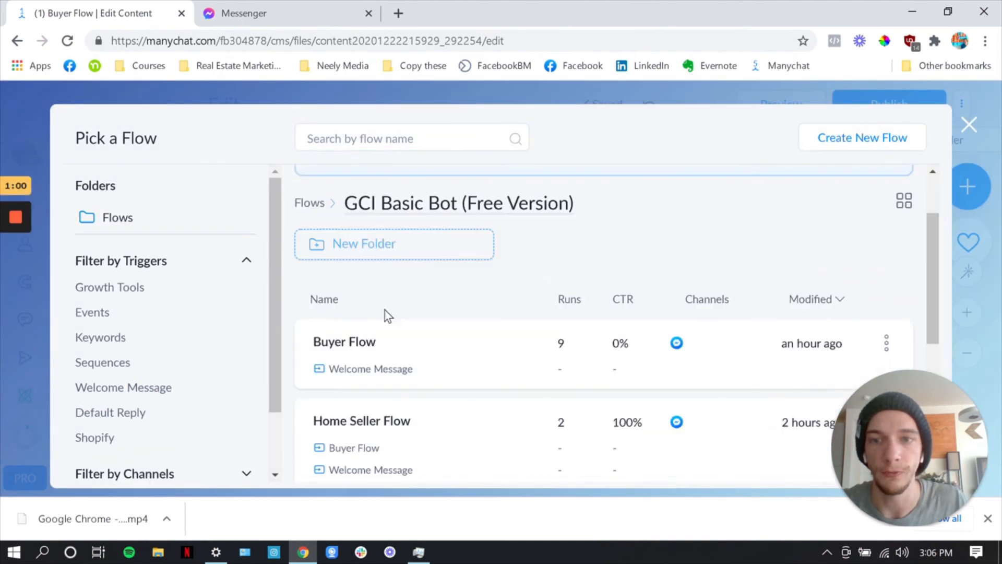
pyautogui.scroll(-2, 384, 313)
pyautogui.click(410, 352)
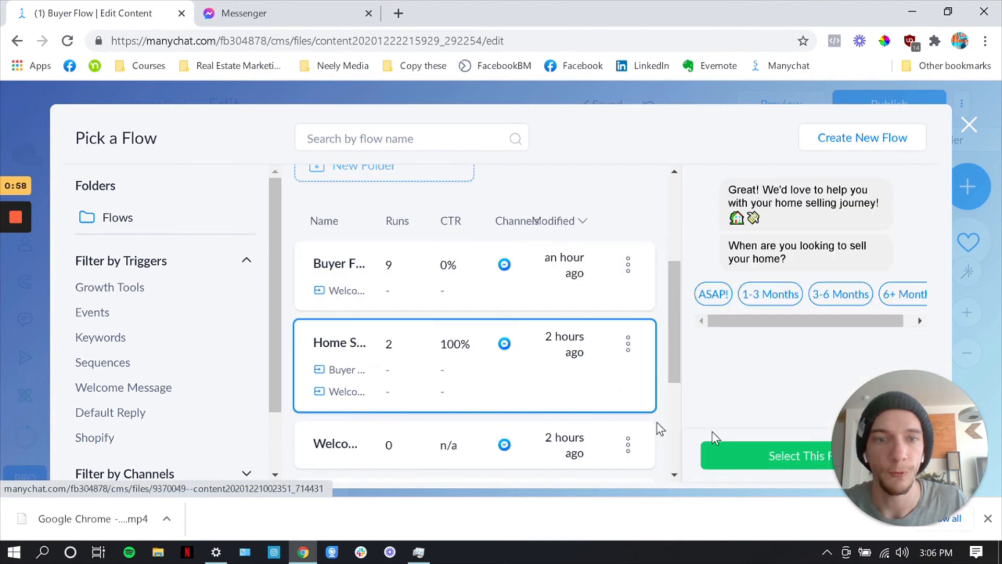
pyautogui.click(771, 459)
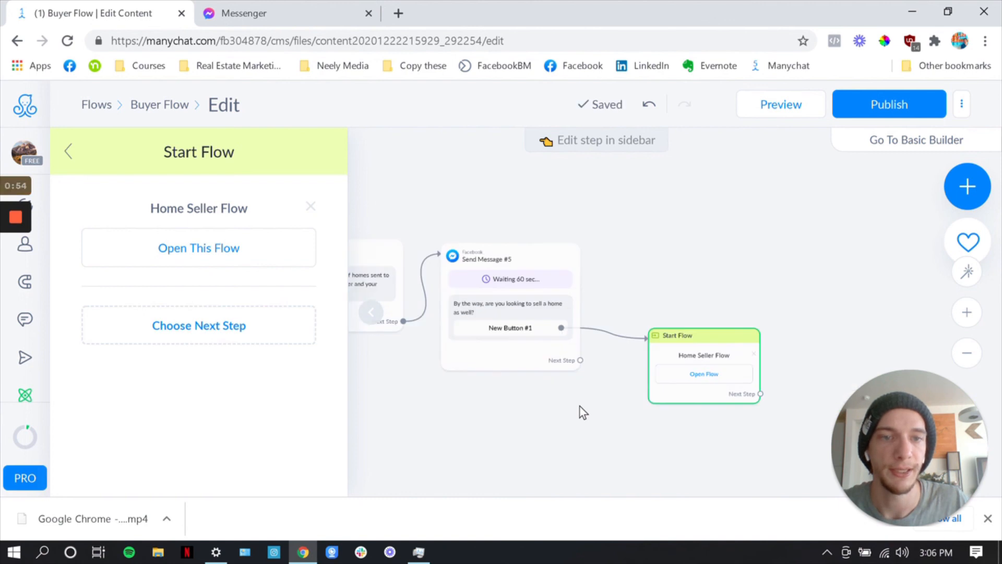
# Set the title of the home-selling question's button to "Sell a home"
pyautogui.click(576, 352)
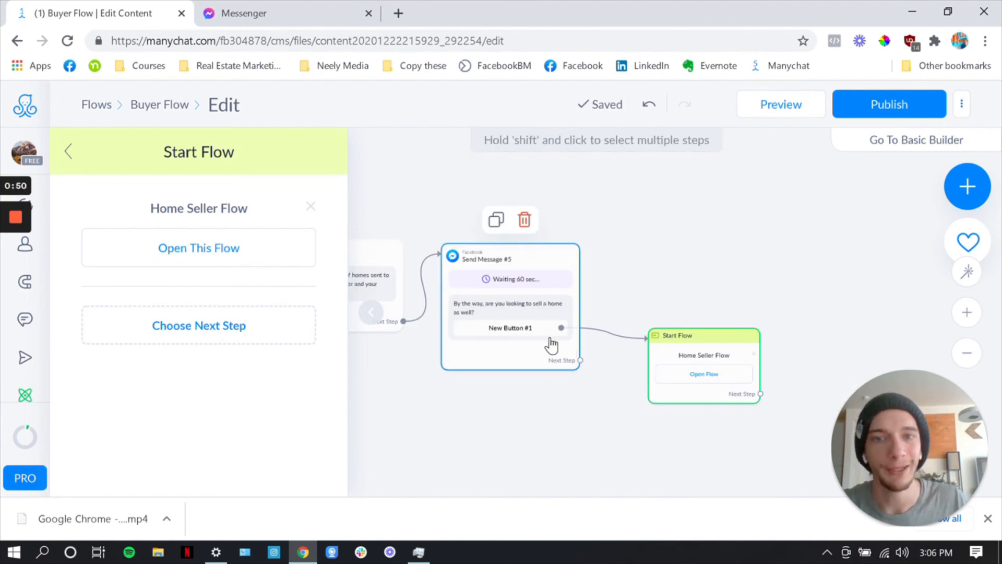
pyautogui.click(477, 328)
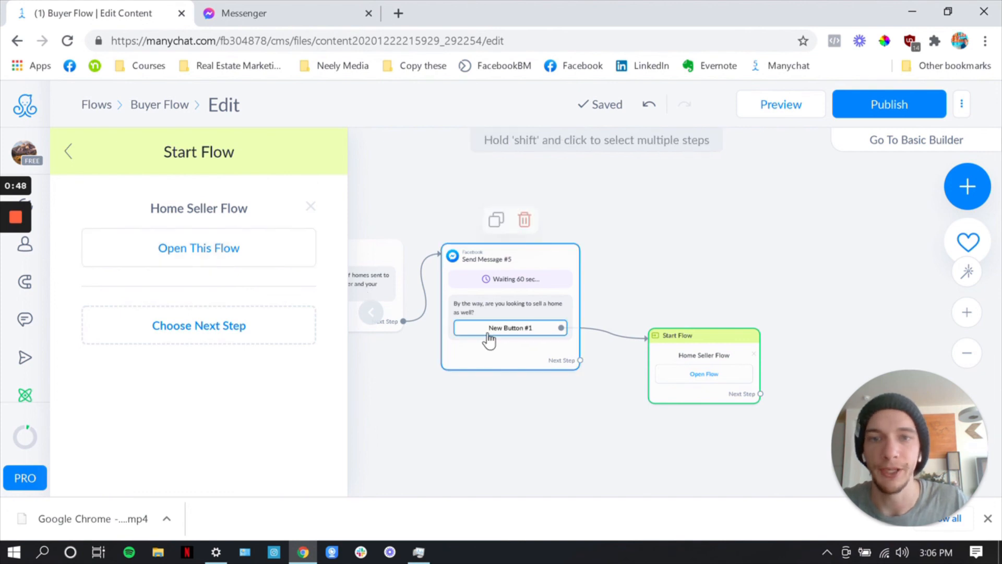
pyautogui.scroll(-2, 173, 402)
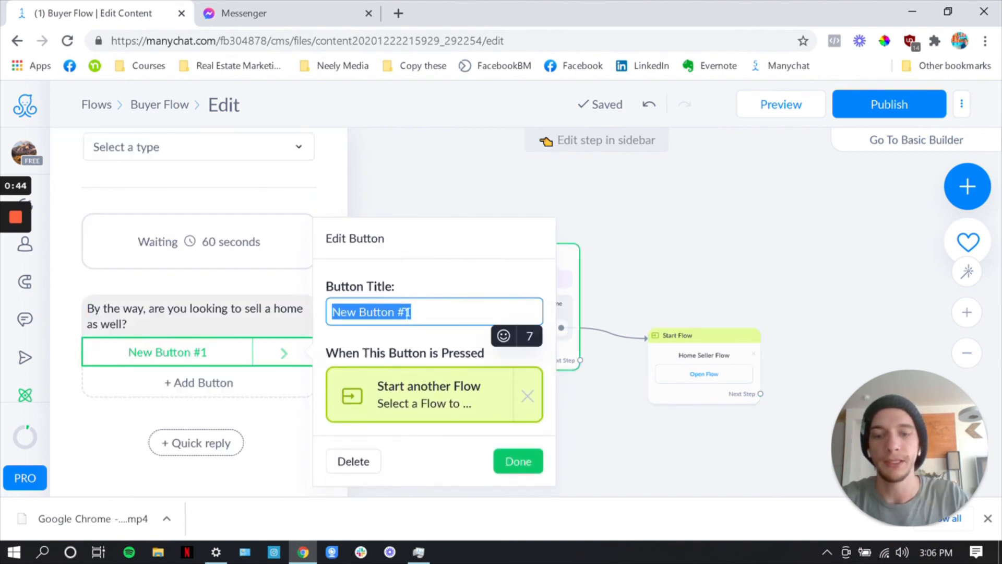
pyautogui.write('Sell a home')
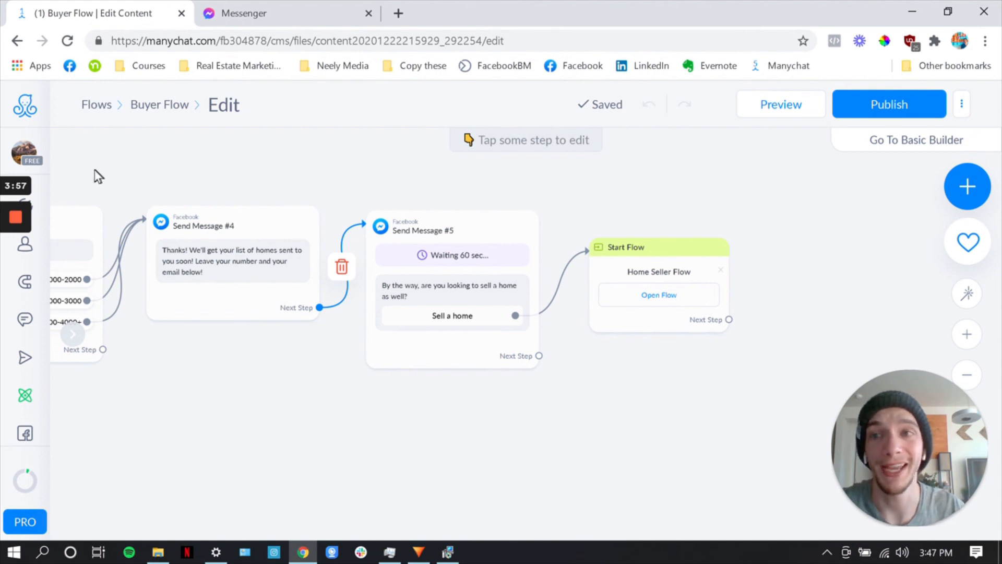
pyautogui.moveTo(15, 222)
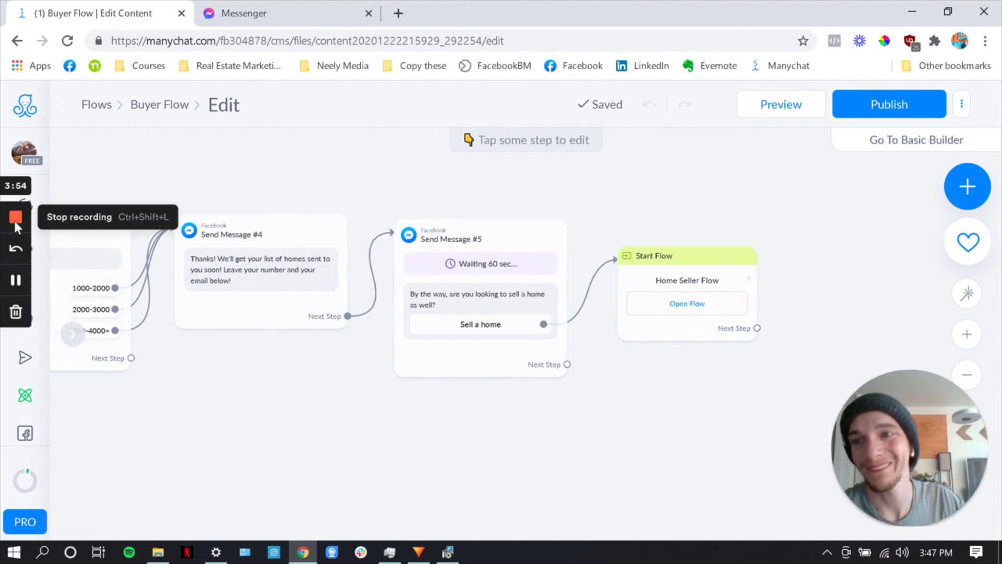